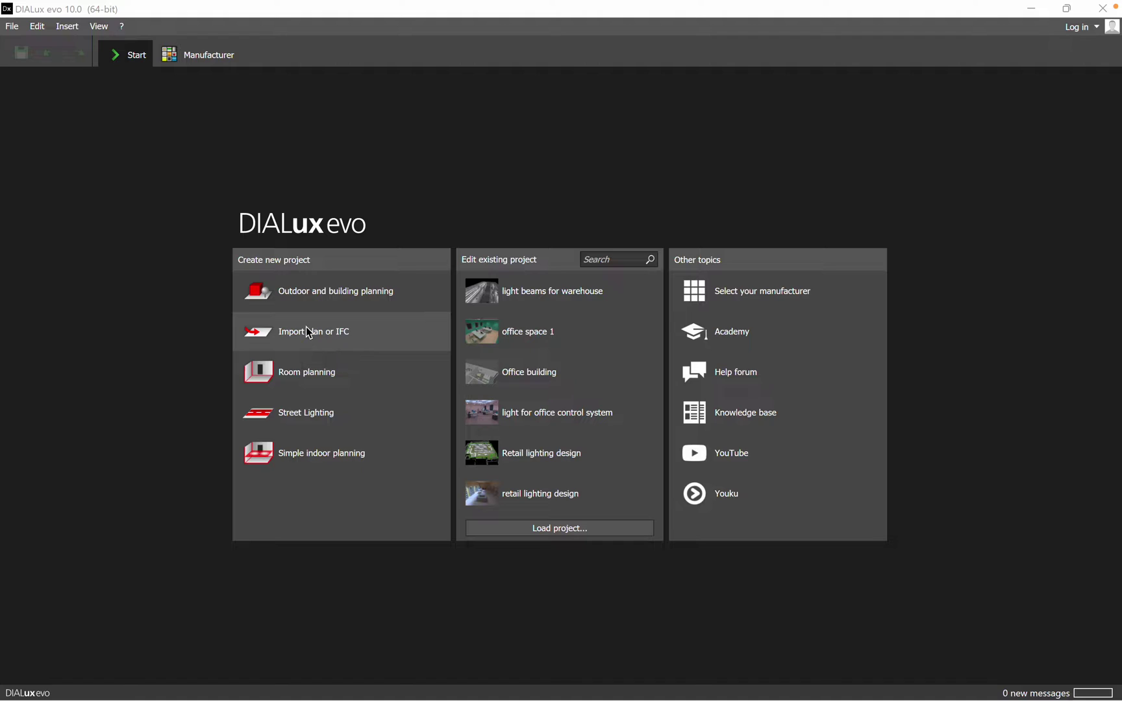
# Step: Start a new project by importing the plan file parking.dwg from the Downloads folder
pyautogui.click(308, 333)
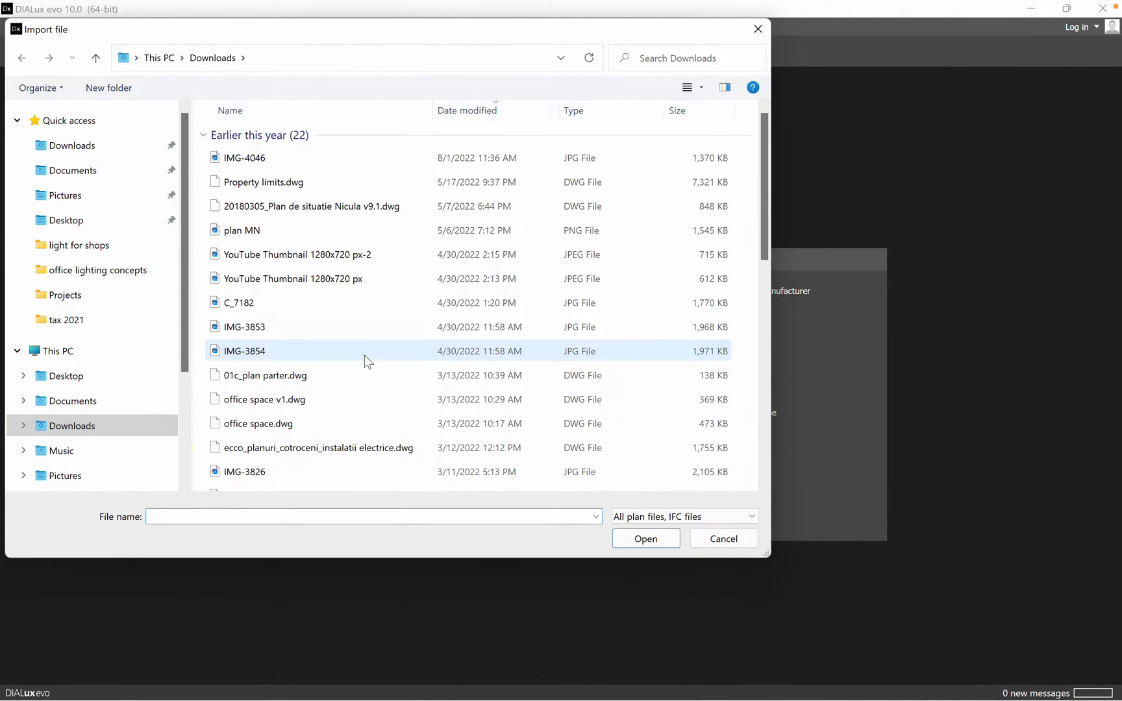
pyautogui.scroll(-2, 364, 354)
pyautogui.scroll(-5, 362, 354)
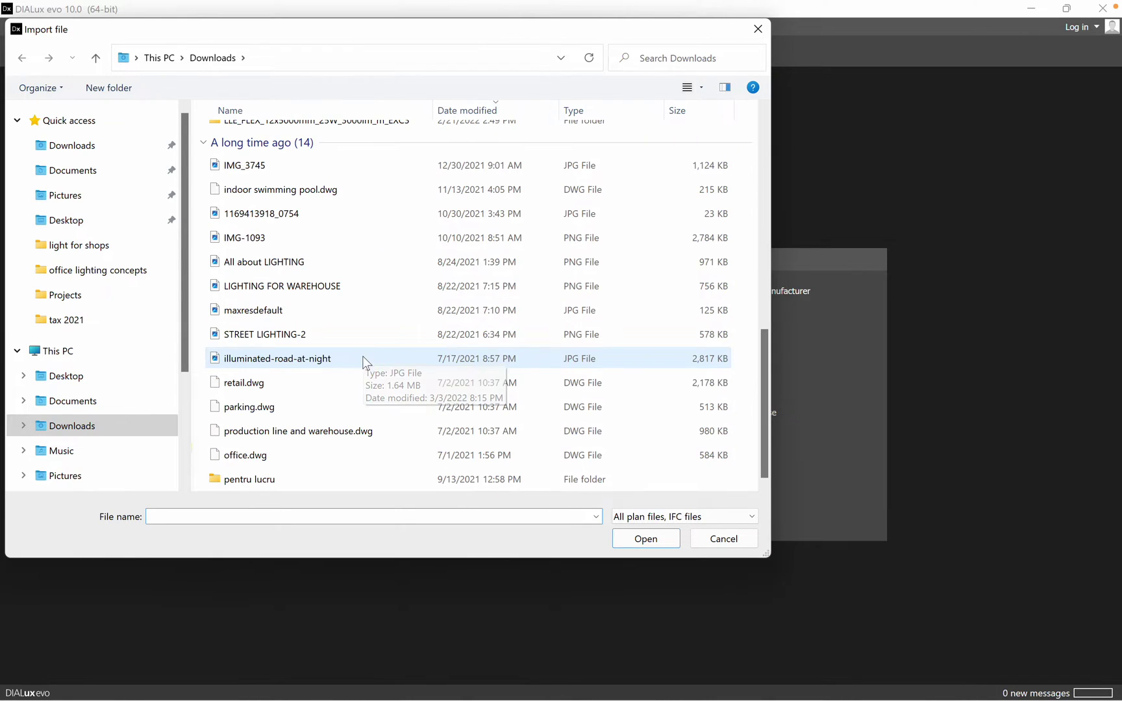
pyautogui.click(268, 407)
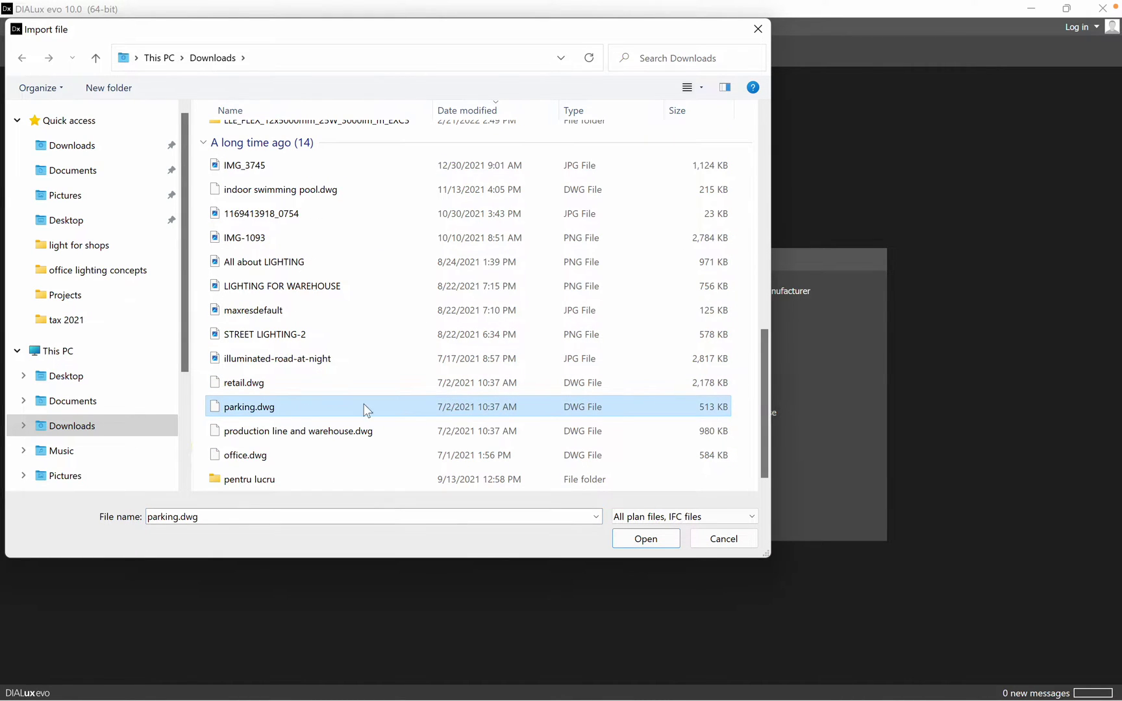
pyautogui.click(646, 539)
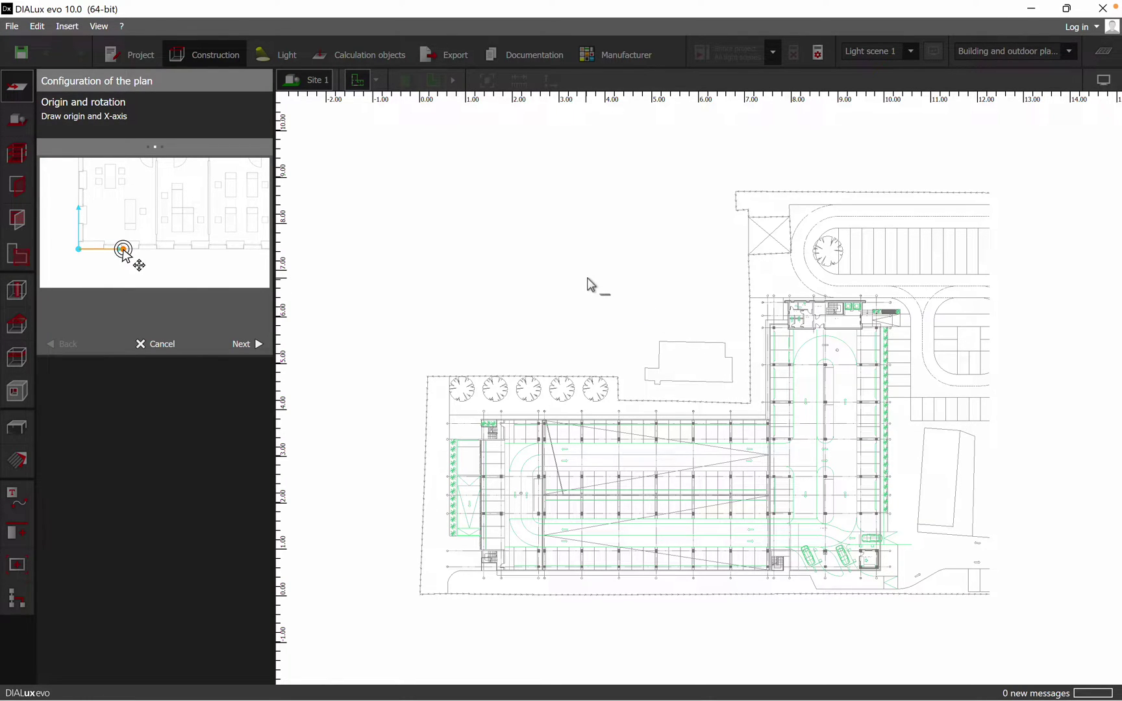
# Step: Set the plan origin at the wall corner beside the lower-left staircase near axis B, with the X-axis along the lower wall line
pyautogui.moveTo(603, 289); pyautogui.dragTo(556, 229, button='middle')
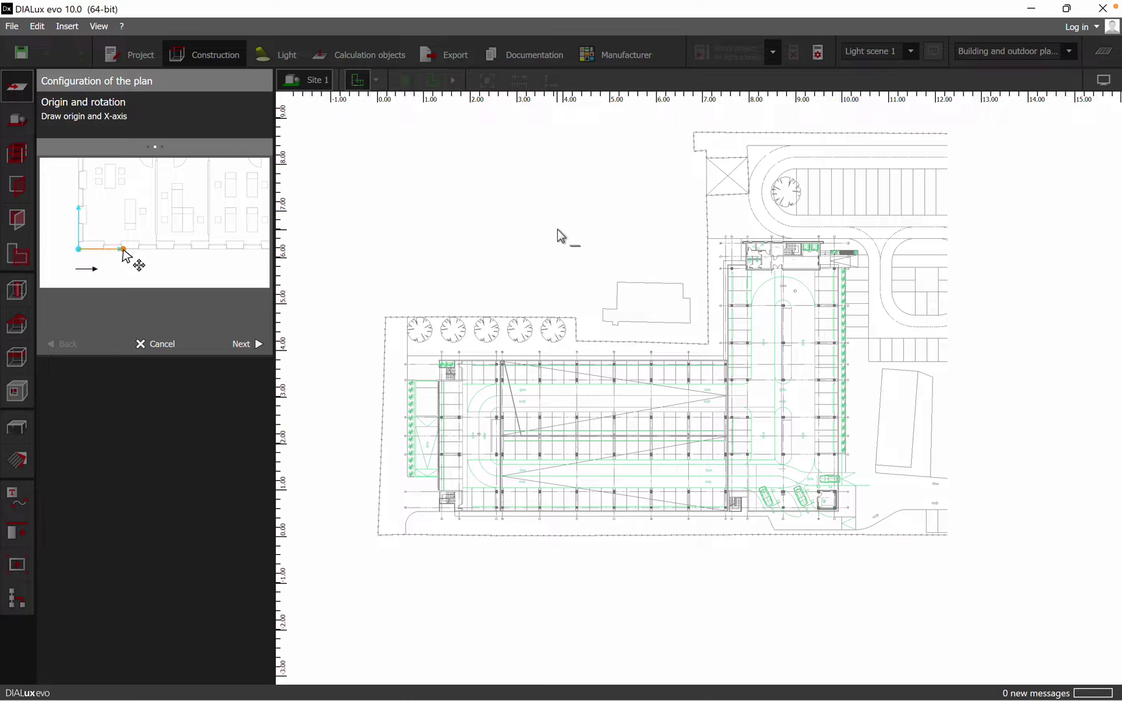
pyautogui.scroll(6, 448, 535)
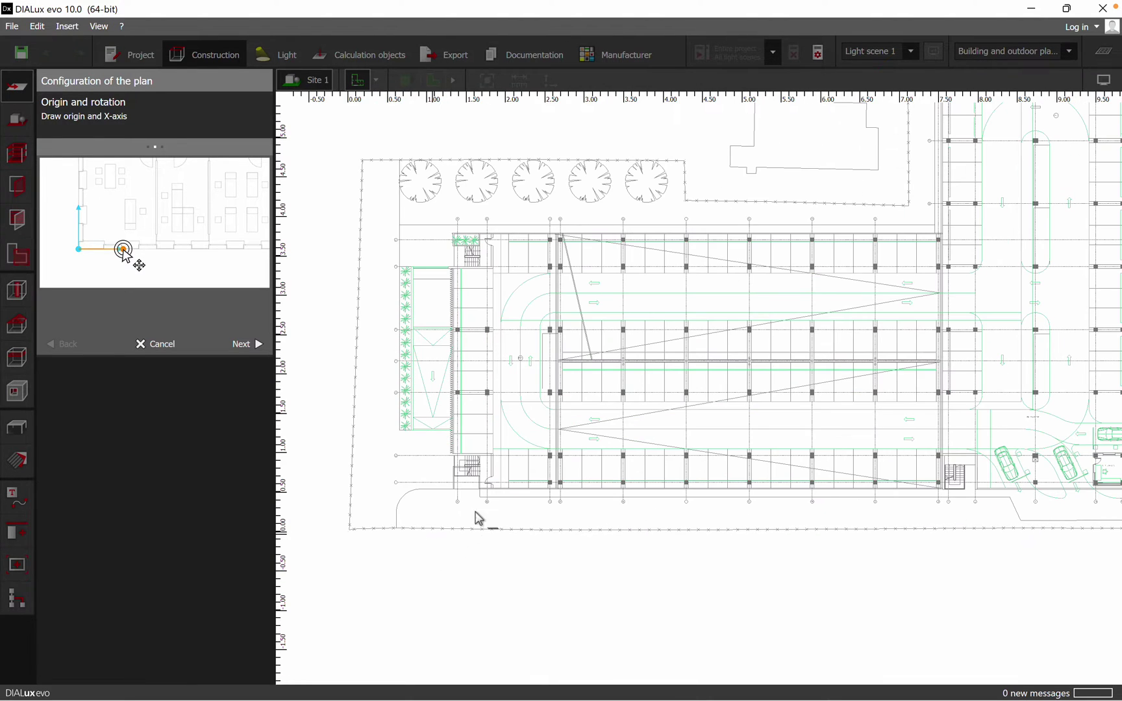
pyautogui.scroll(4, 422, 466)
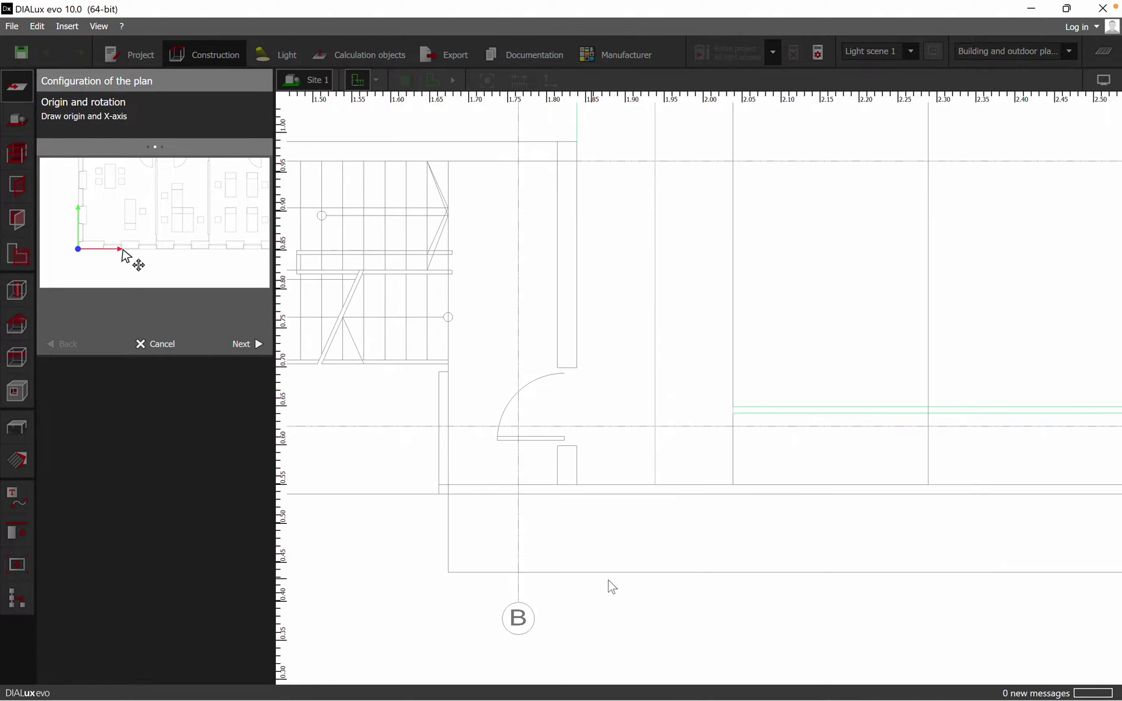
pyautogui.click(448, 494)
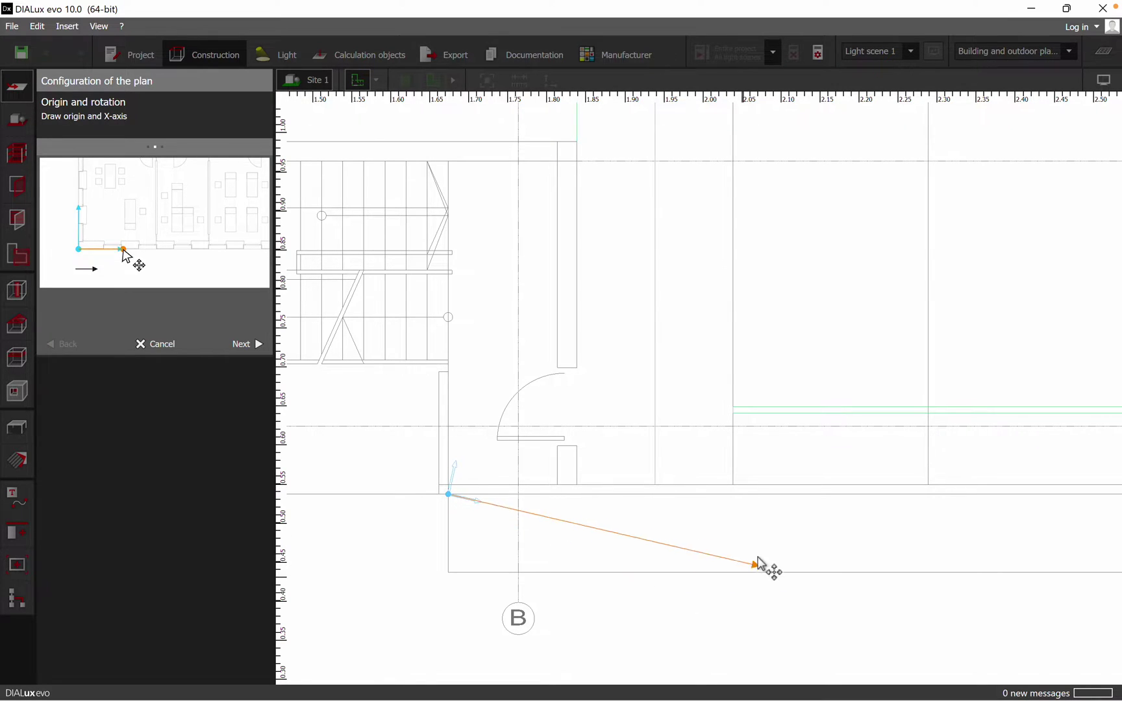
pyautogui.click(925, 501)
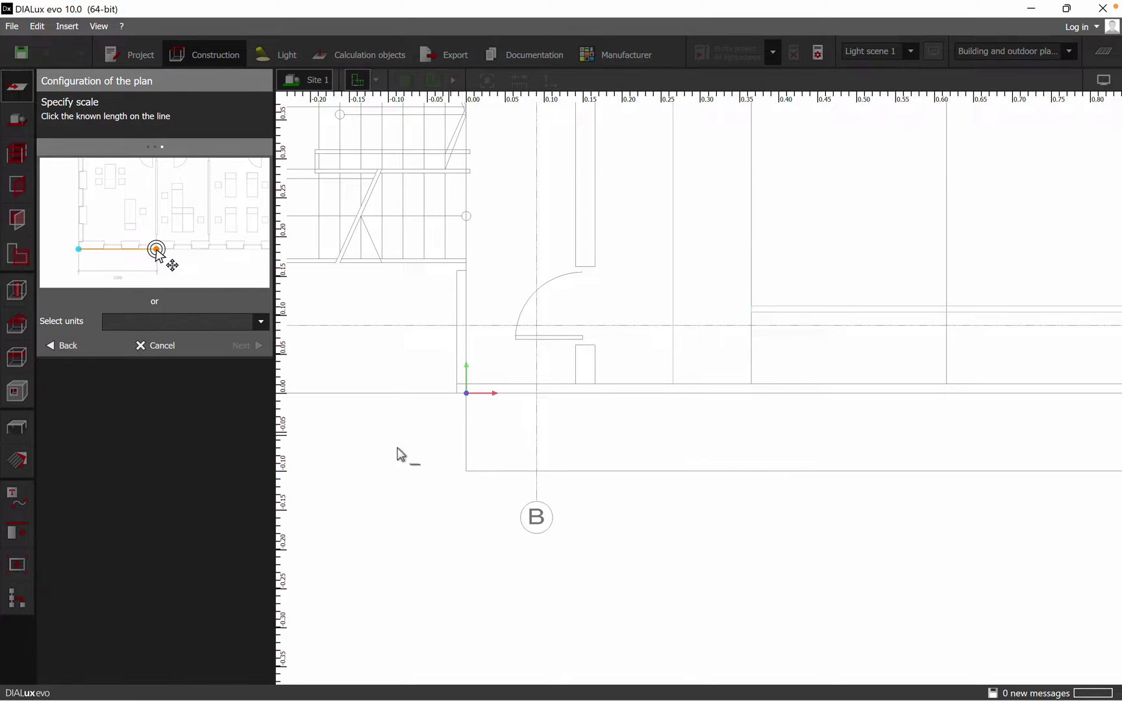
# Step: Set the plan's unit of measure to millimetres and finish the plan configuration
pyautogui.click(260, 322)
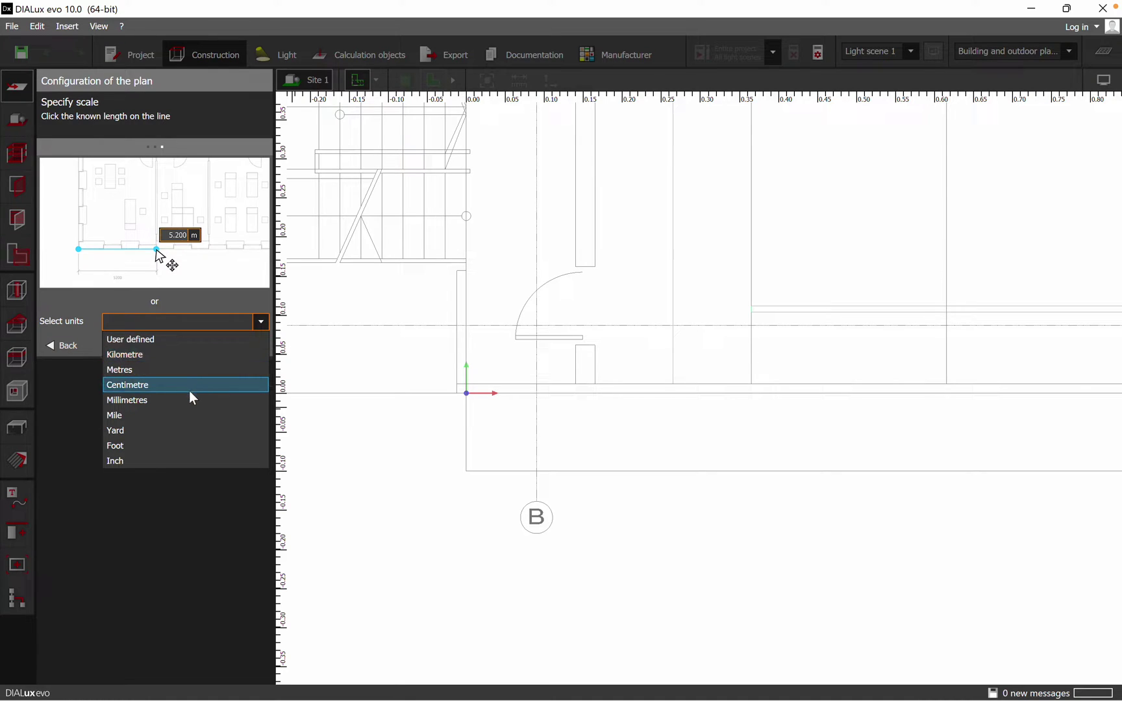
pyautogui.click(173, 401)
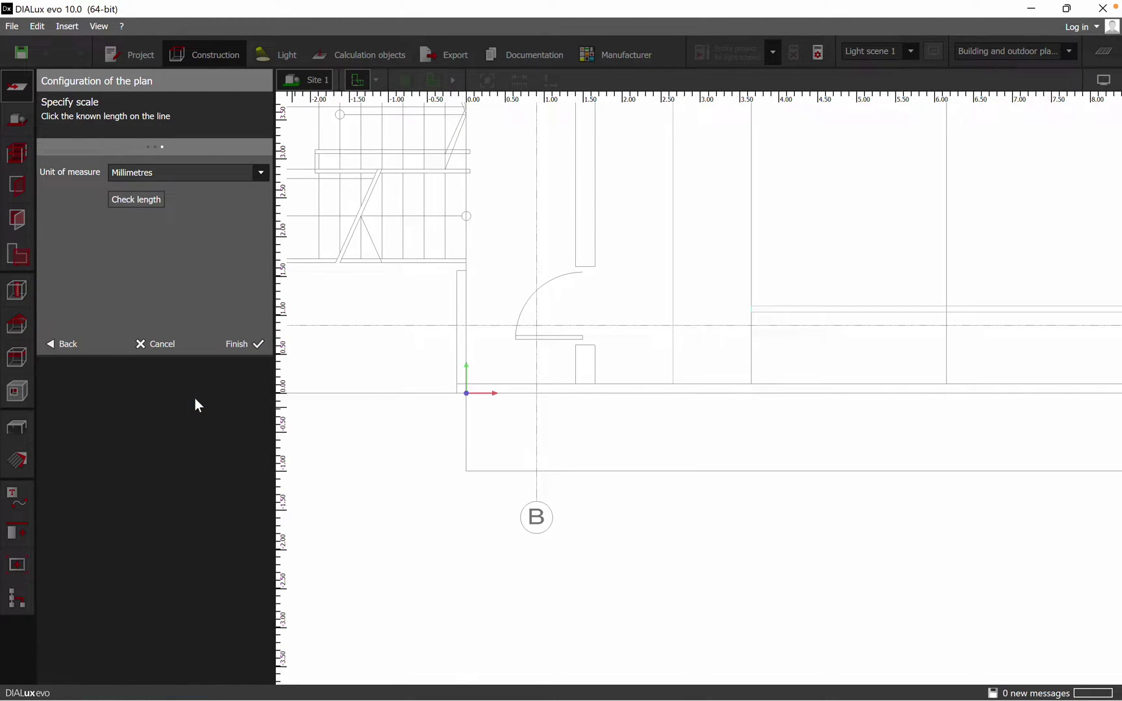
pyautogui.click(243, 347)
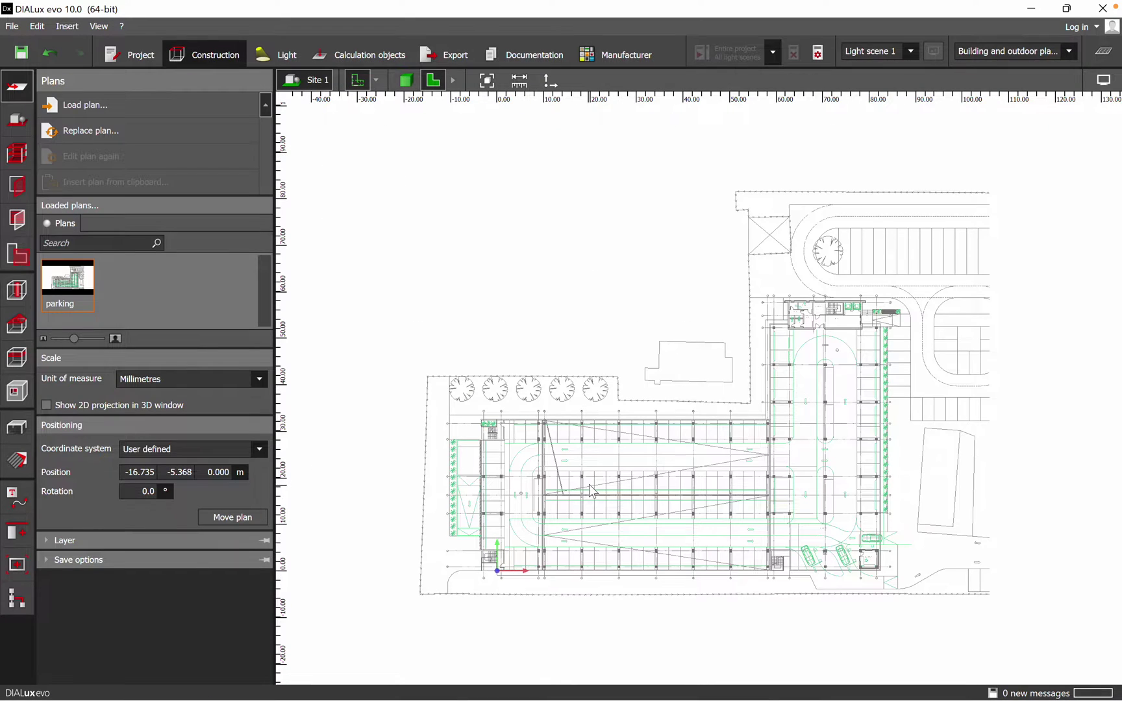
# Step: Measure the length of the slanted car near the parking entrance to check the plan scale
pyautogui.moveTo(620, 448); pyautogui.dragTo(548, 312, button='middle')
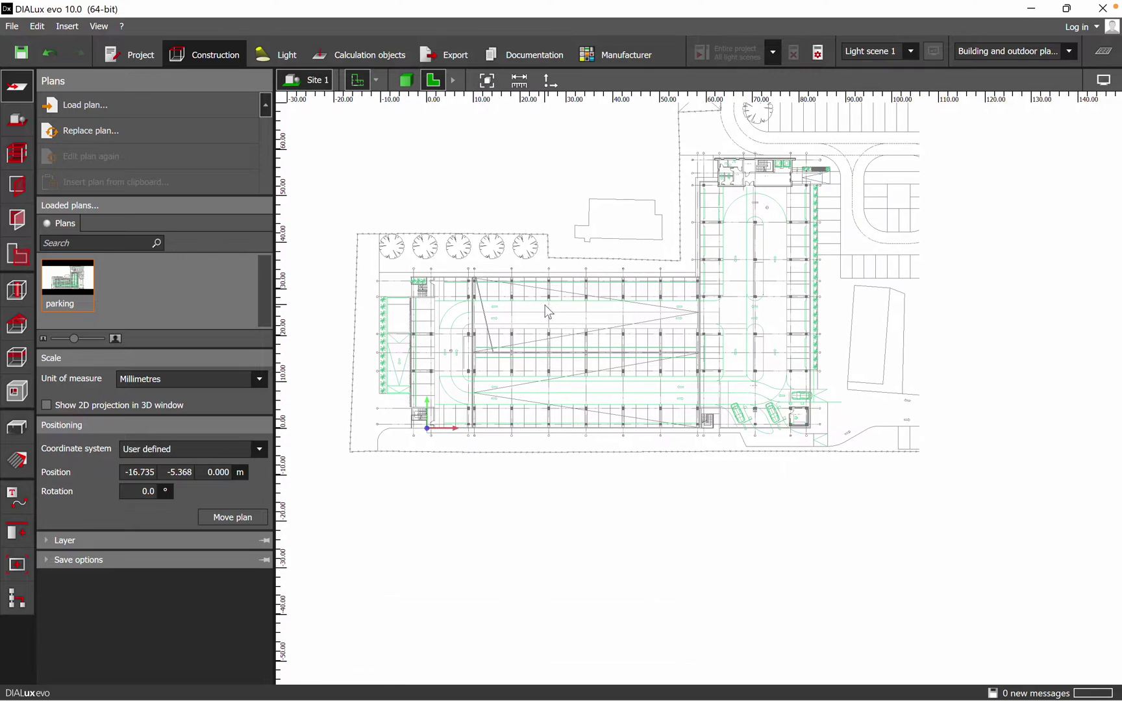
pyautogui.scroll(2, 516, 386)
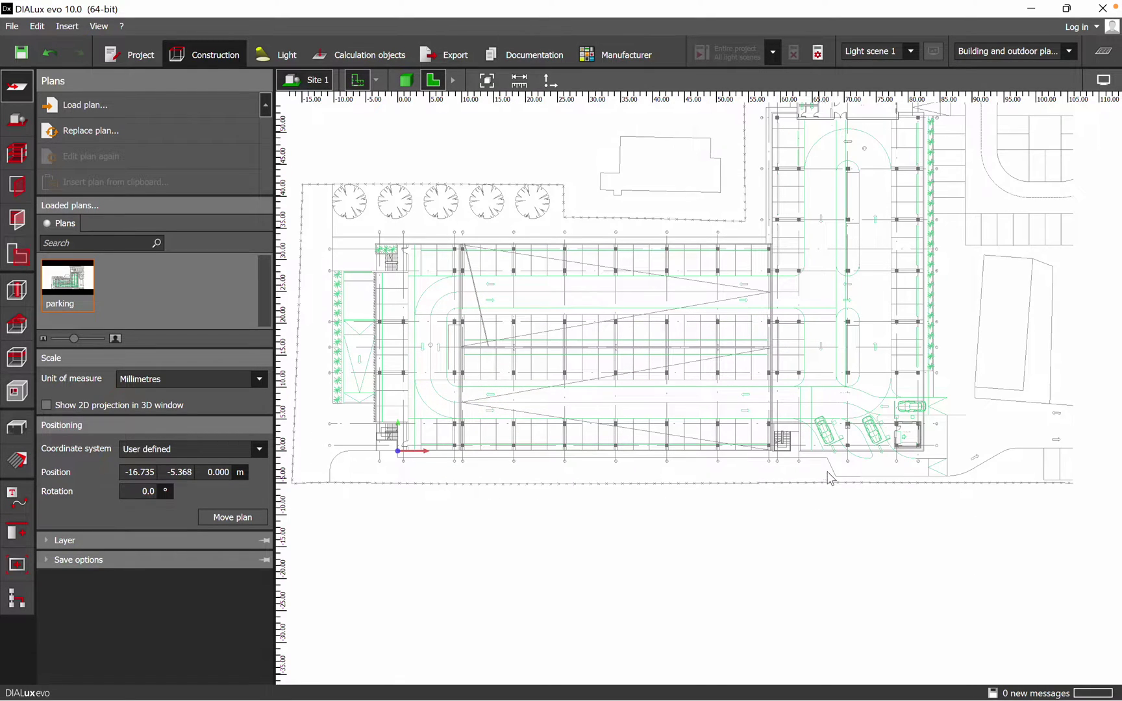
pyautogui.scroll(2, 834, 455)
pyautogui.scroll(2, 802, 399)
pyautogui.scroll(2, 746, 334)
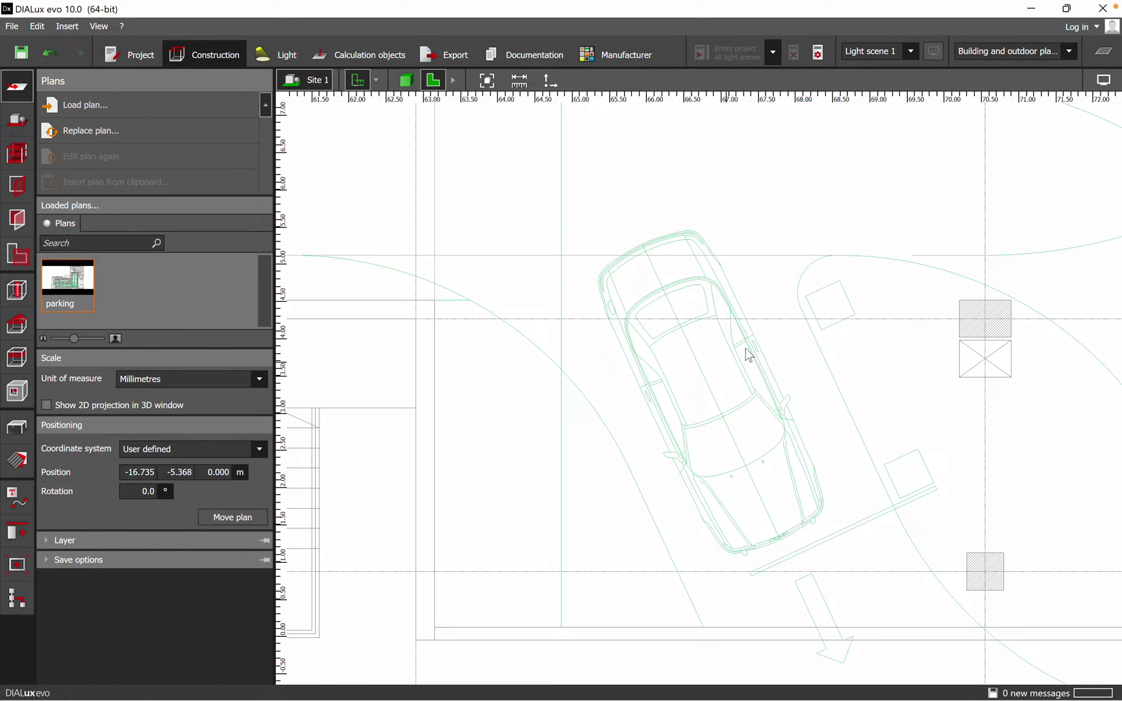
pyautogui.moveTo(748, 353); pyautogui.dragTo(709, 312, button='middle')
pyautogui.click(519, 80)
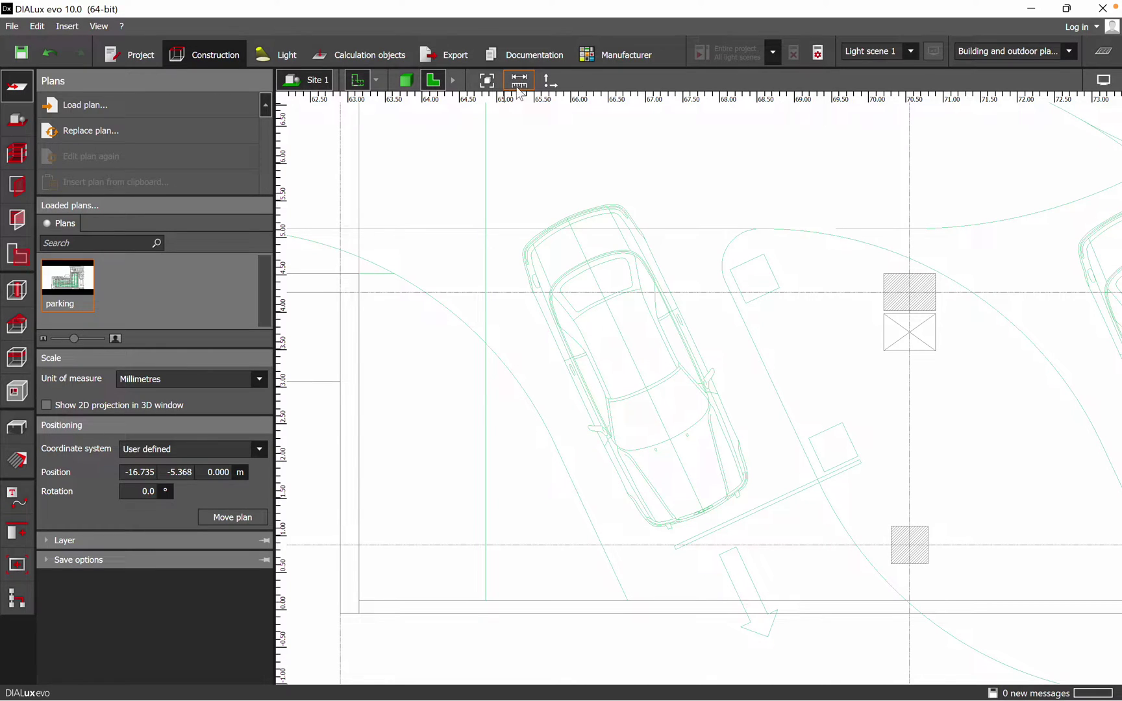
pyautogui.scroll(1, 584, 227)
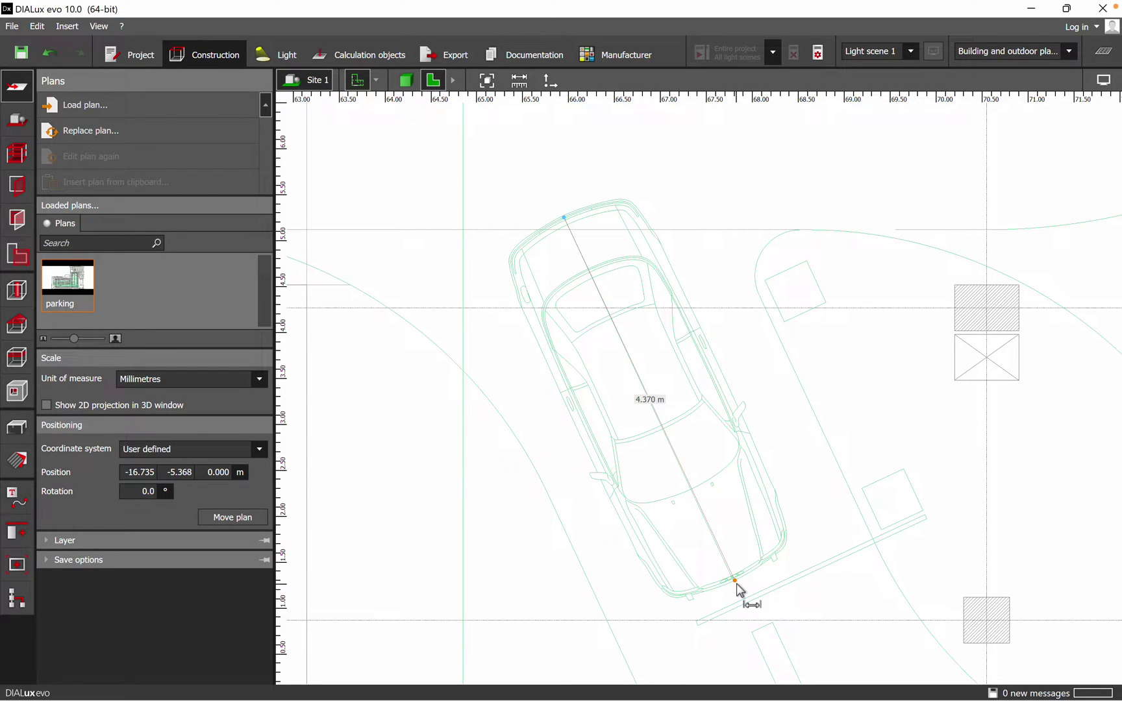
pyautogui.press('Escape')
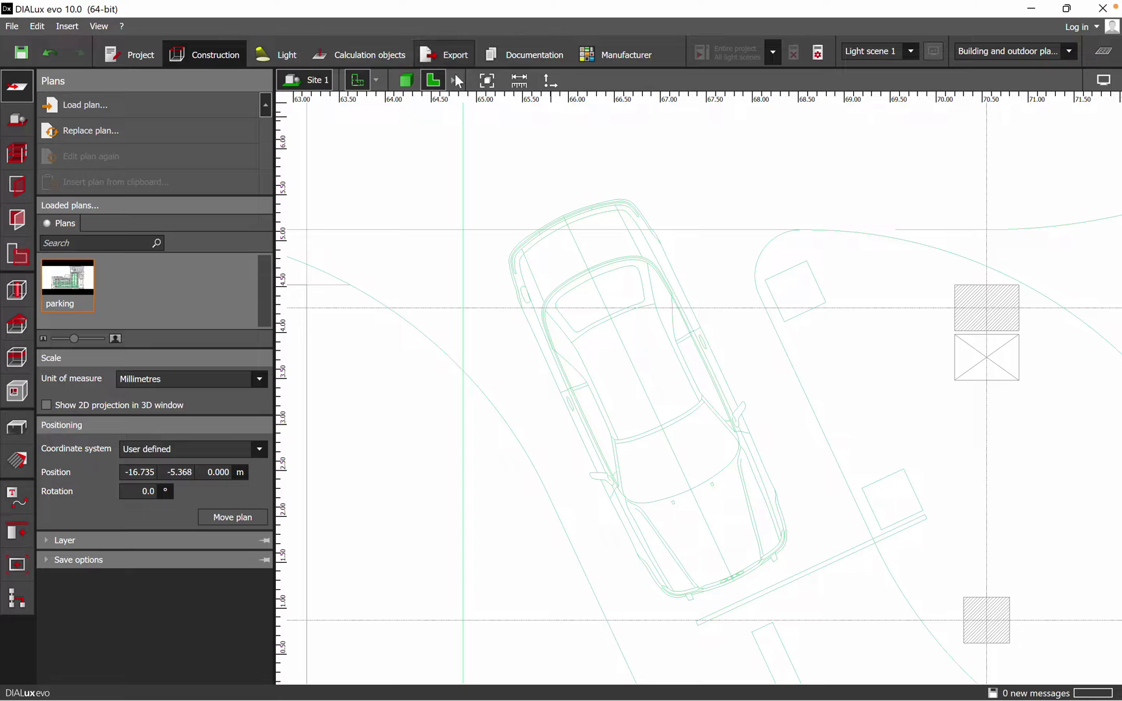
# Step: Measure the left side of the hatched rectangular column between the two slanted cars
pyautogui.click(524, 82)
pyautogui.moveTo(773, 261); pyautogui.dragTo(515, 215, button='middle')
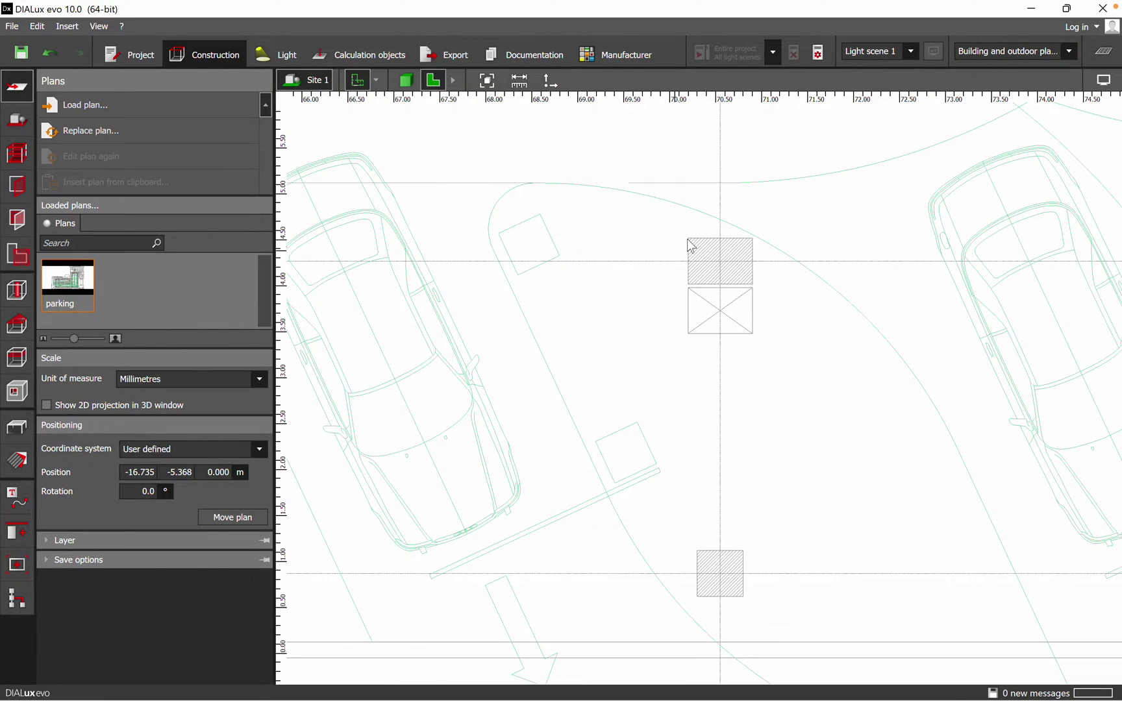
pyautogui.scroll(3, 730, 234)
pyautogui.click(666, 242)
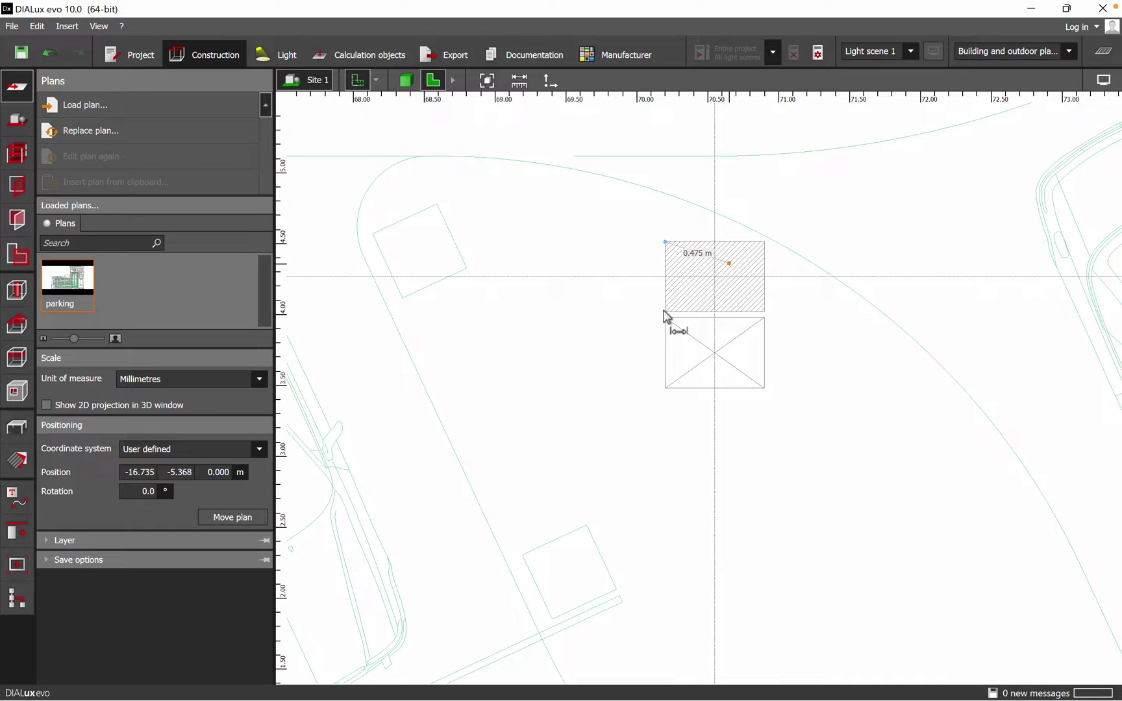
pyautogui.press('Escape')
# Step: Begin a new building contour with its first point at the outer upper-left wall corner, above the planted area by the staircase
pyautogui.scroll(-10, 757, 278)
pyautogui.scroll(-4, 634, 256)
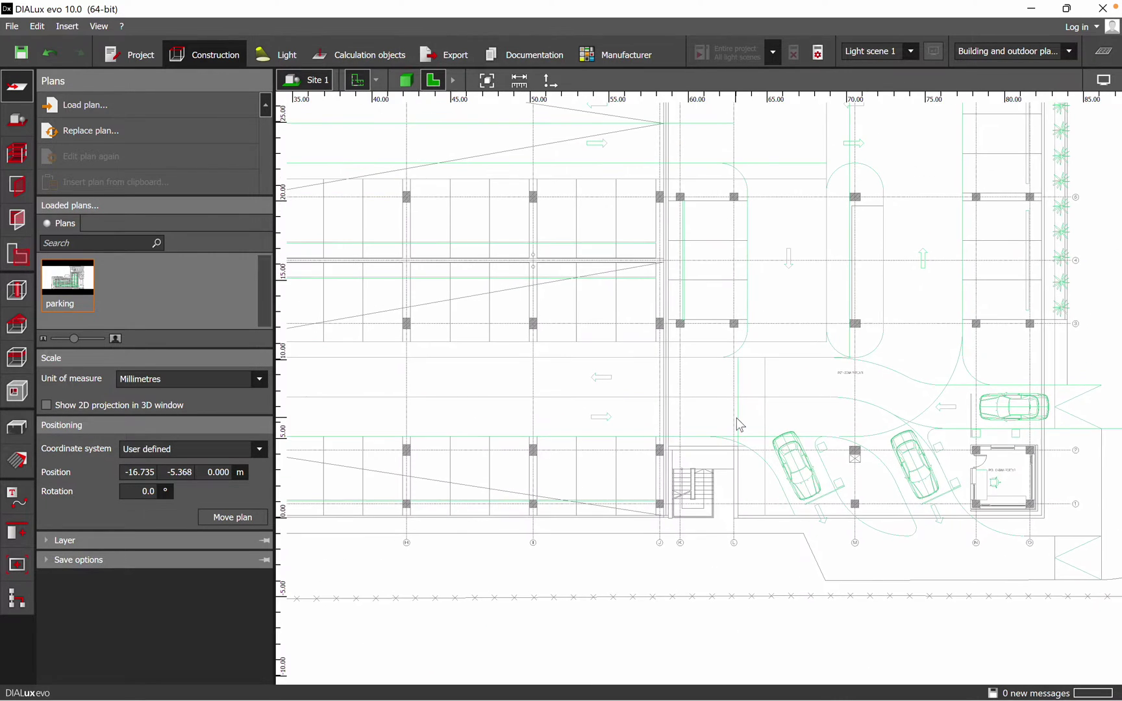
pyautogui.scroll(-5, 677, 367)
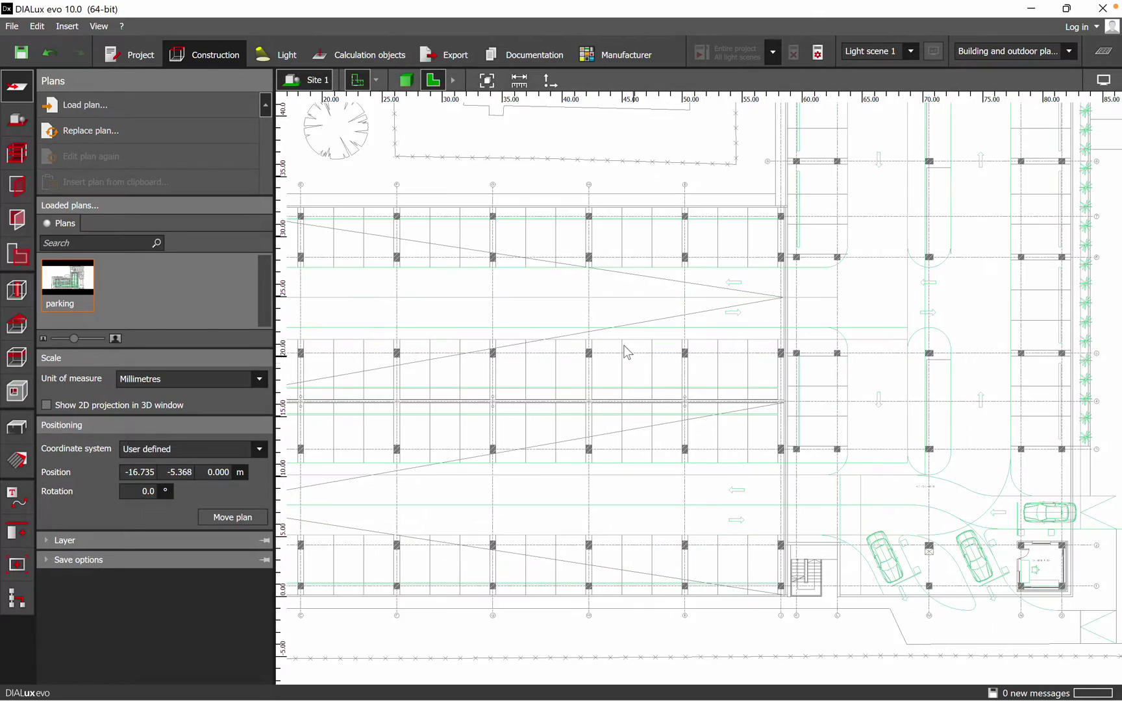
pyautogui.scroll(3, 561, 318)
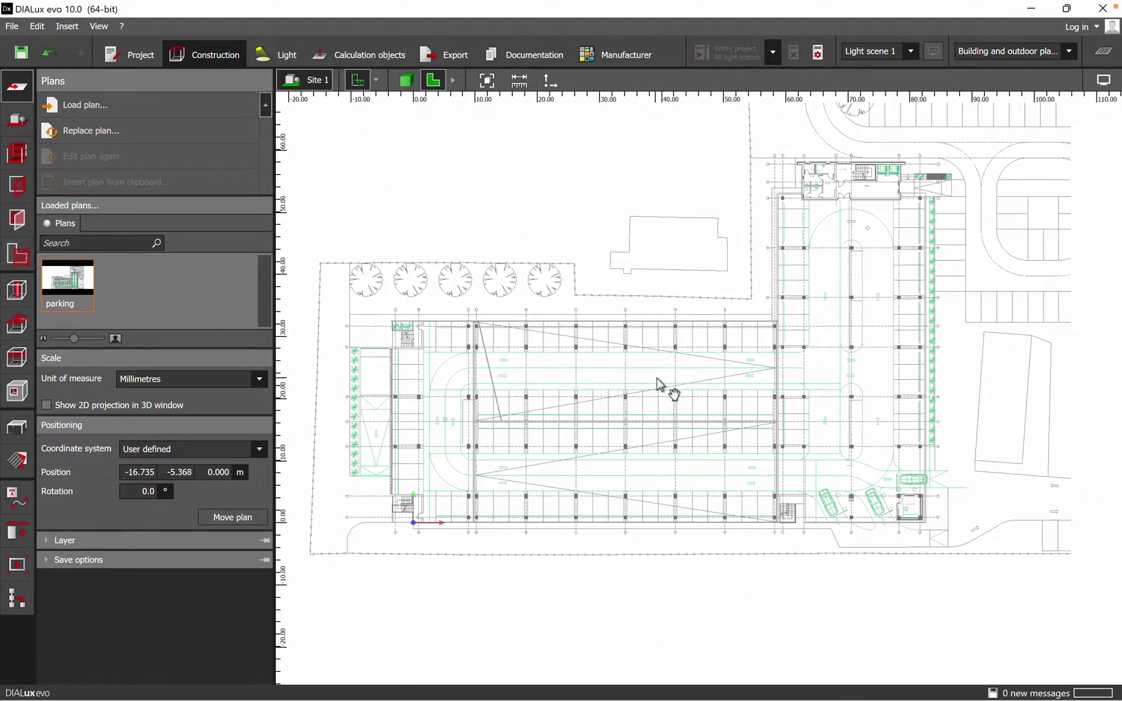
pyautogui.moveTo(509, 397); pyautogui.dragTo(561, 373, button='middle')
pyautogui.click(18, 122)
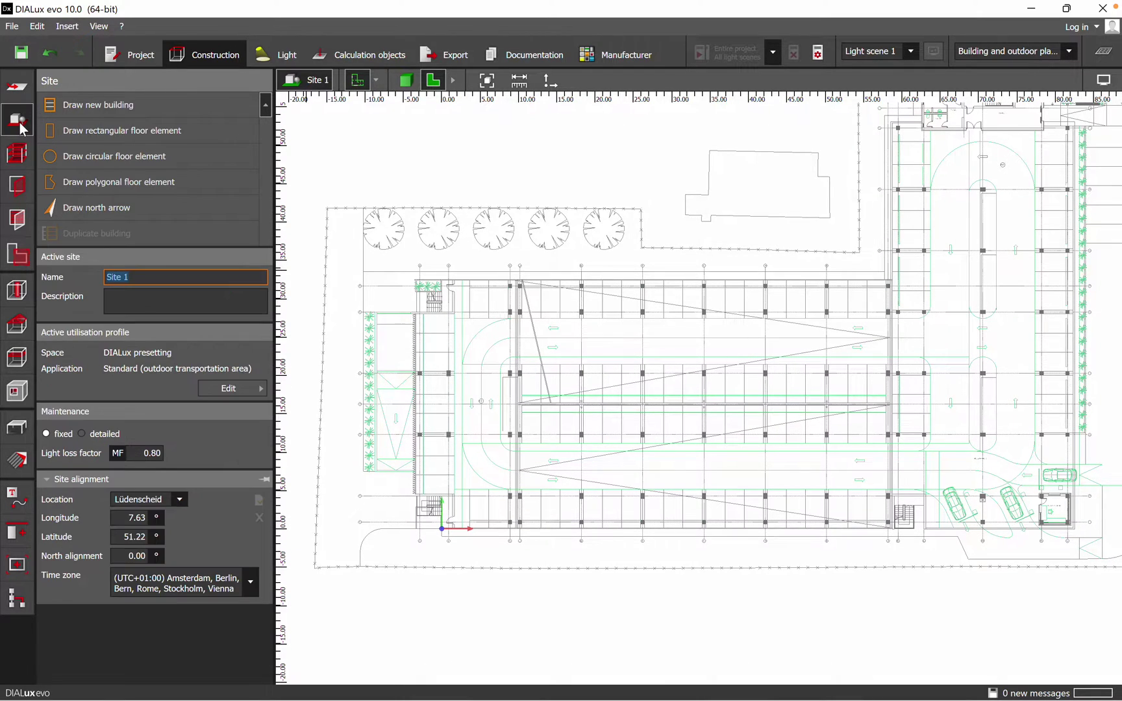
pyautogui.click(153, 105)
pyautogui.scroll(3, 376, 339)
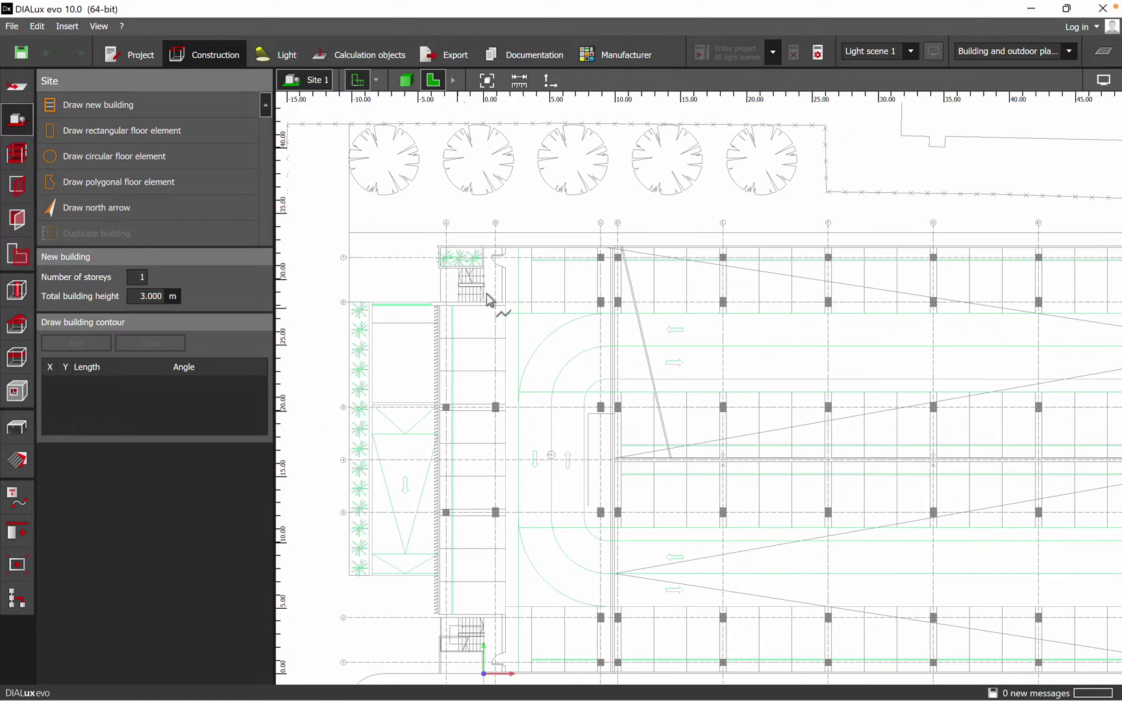
pyautogui.scroll(3, 490, 300)
pyautogui.scroll(3, 364, 289)
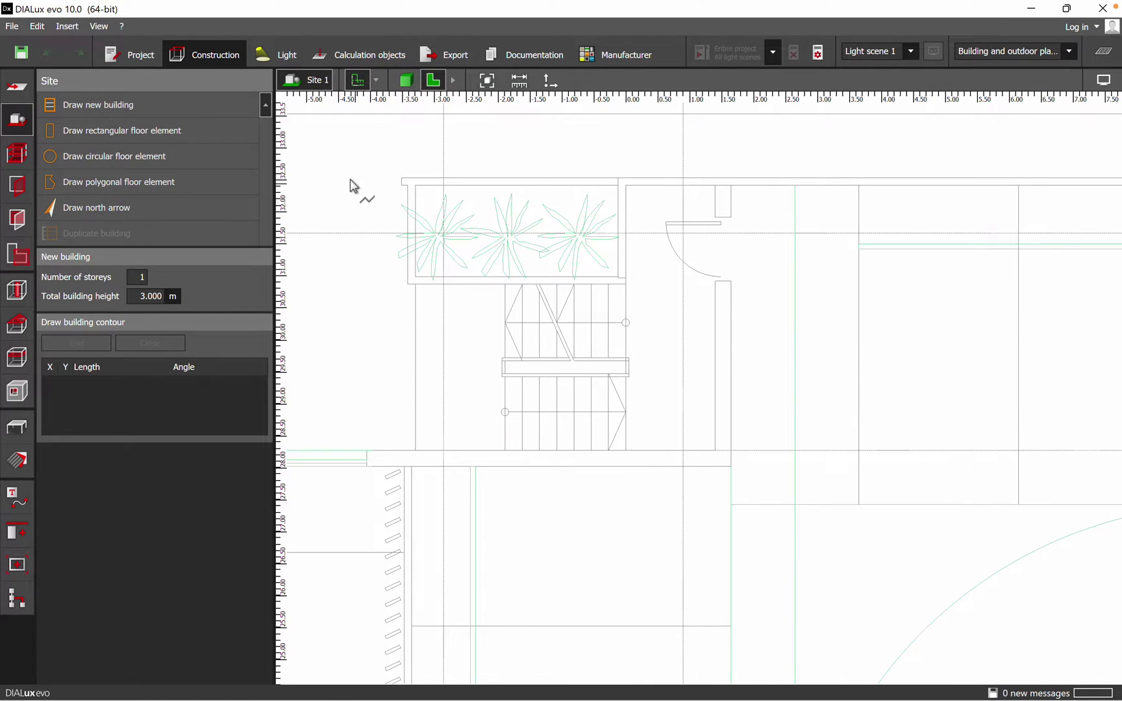
pyautogui.scroll(1, 392, 148)
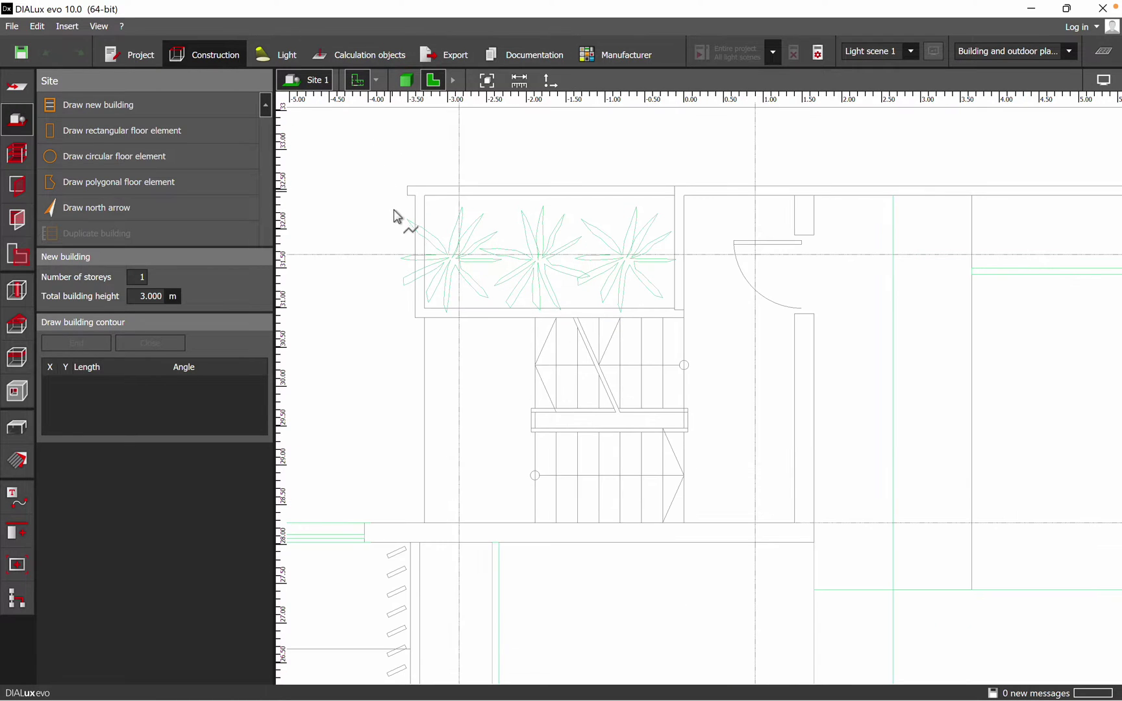
pyautogui.click(408, 188)
# Step: Draw the contour's left edge 32.54 m straight down to the lower wall line at X -3.510 m, Y 0.000 m
pyautogui.scroll(-2, 459, 166)
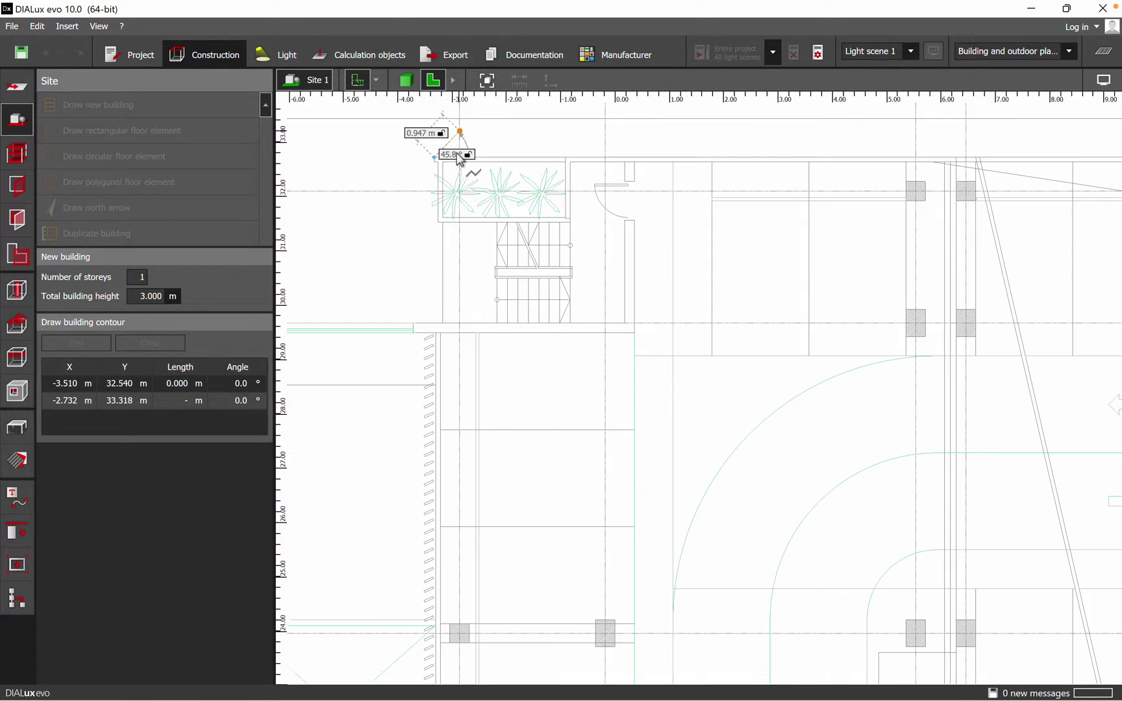
pyautogui.scroll(-3, 485, 325)
pyautogui.scroll(-2, 524, 332)
pyautogui.scroll(5, 524, 332)
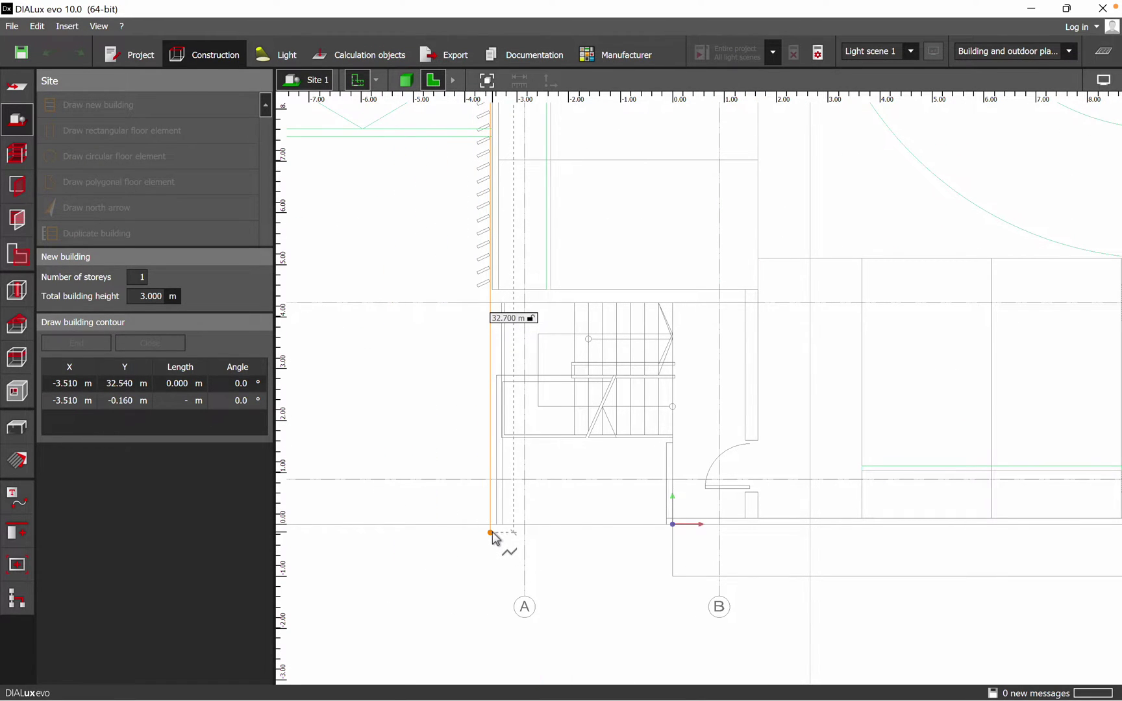
pyautogui.scroll(4, 491, 543)
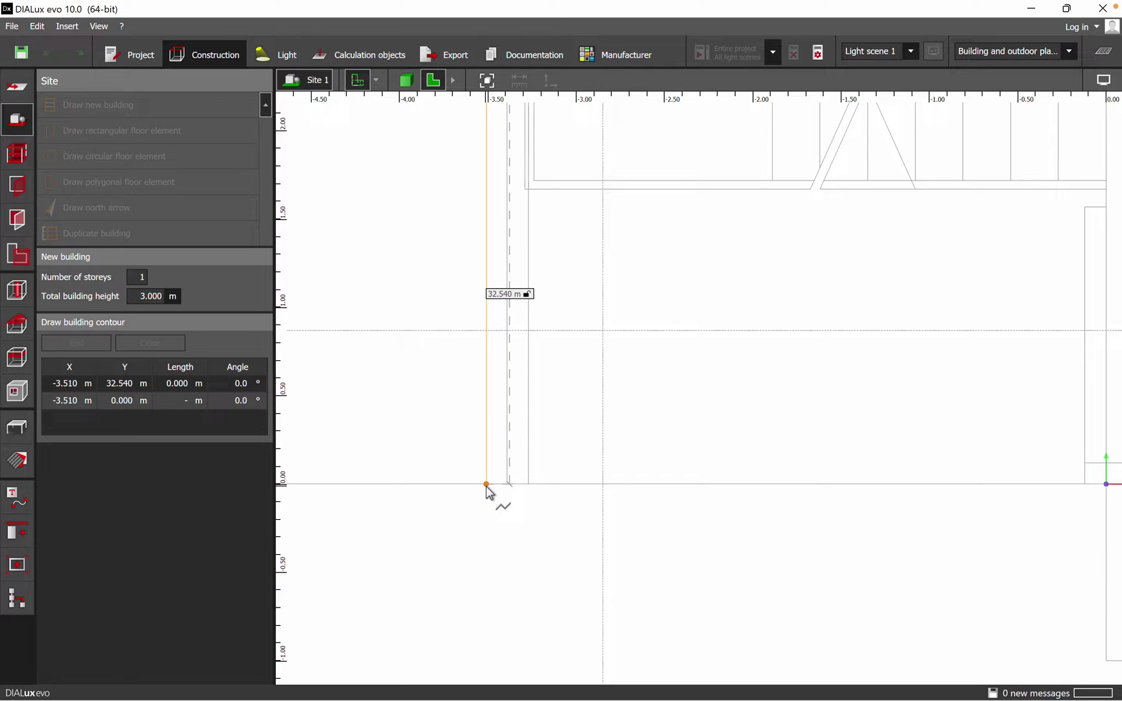
pyautogui.click(486, 484)
# Step: Draw the contour's lower edge about 86.03 m long to the lower-right building corner beside the entrance cabin, near axis 1
pyautogui.scroll(-10, 389, 477)
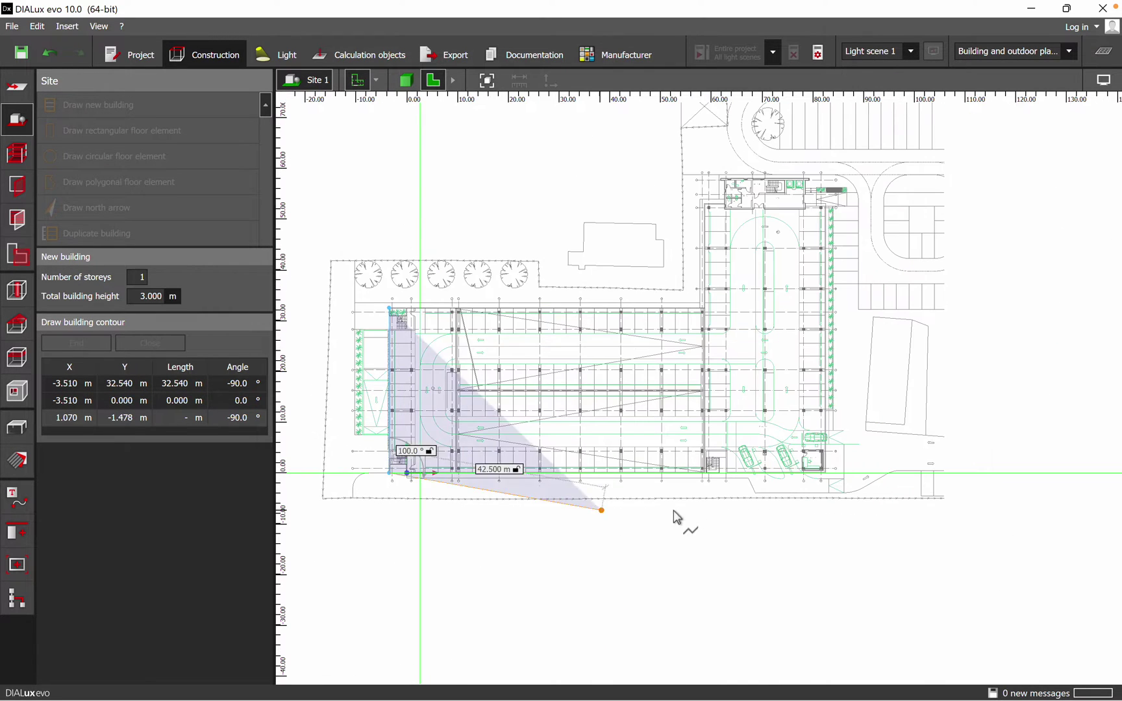
pyautogui.scroll(15, 836, 519)
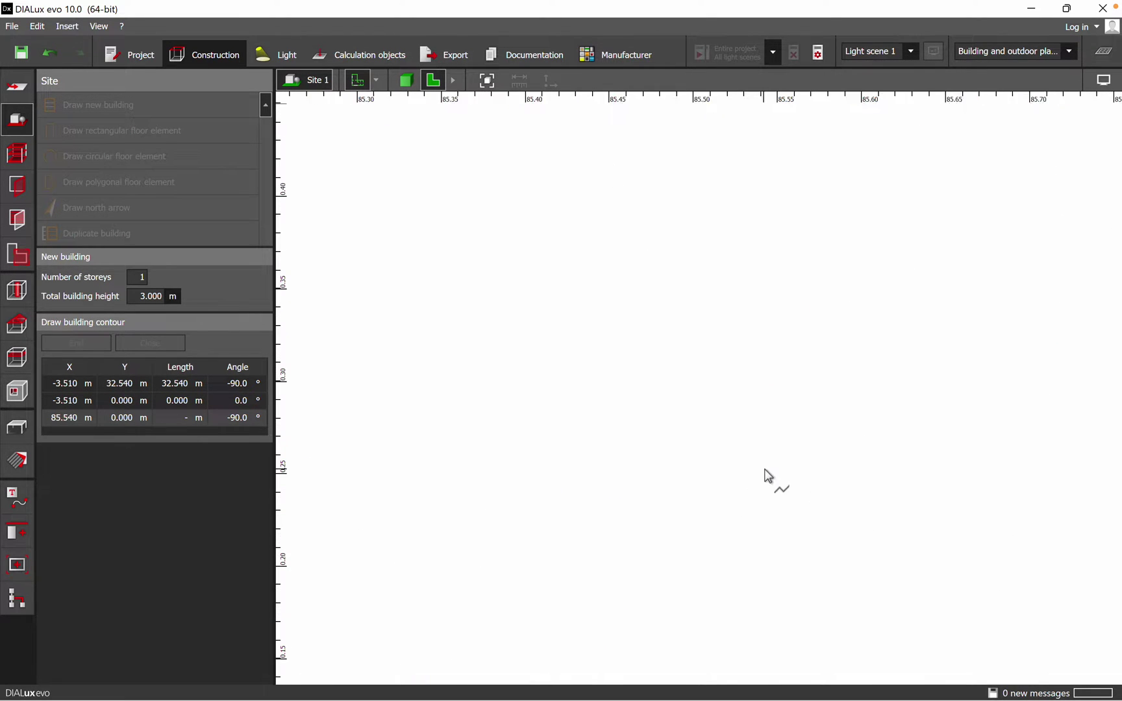
pyautogui.scroll(-12, 766, 478)
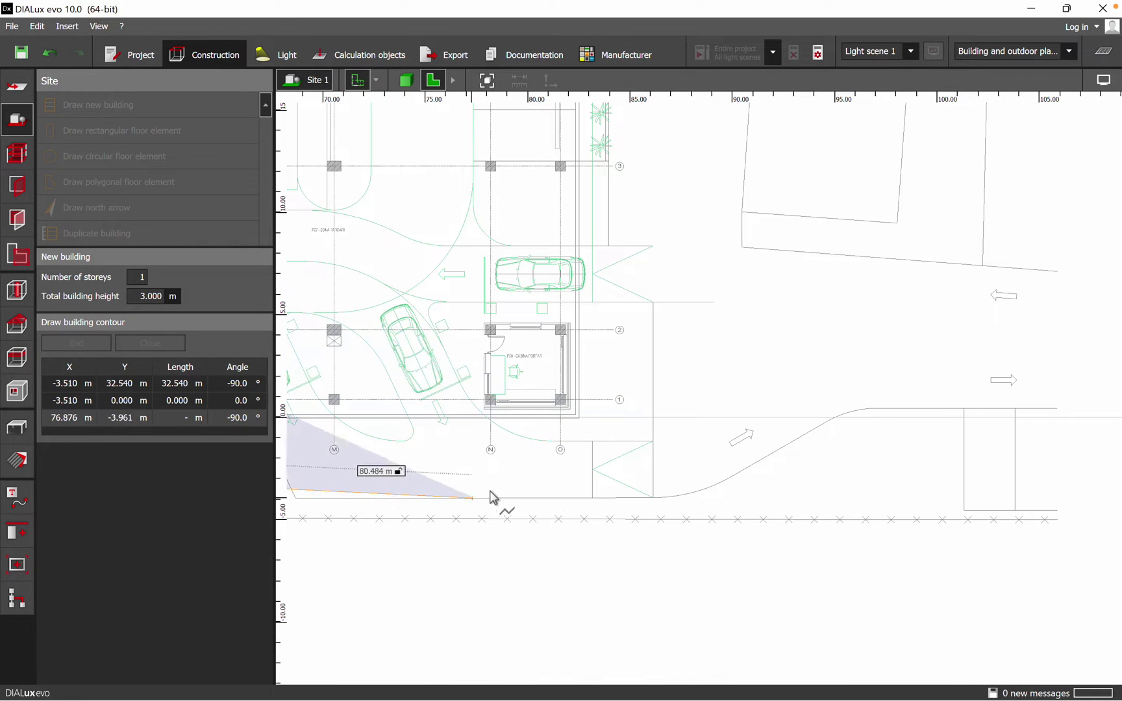
pyautogui.scroll(8, 616, 438)
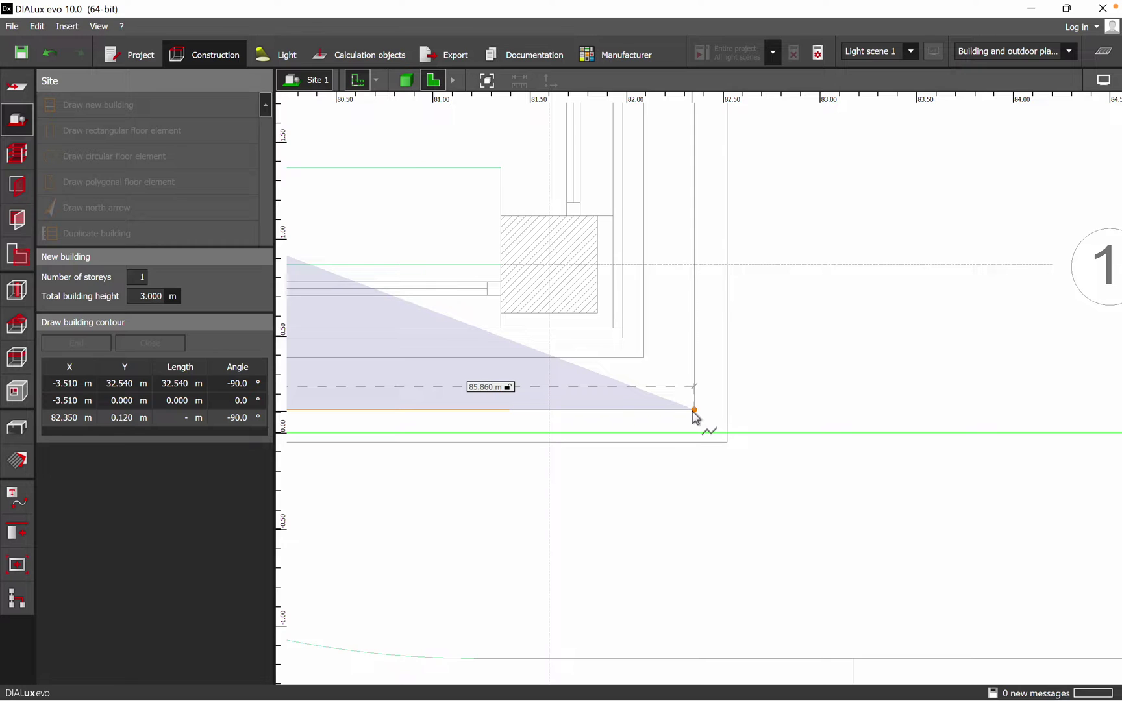
pyautogui.click(727, 409)
pyautogui.scroll(-8, 625, 571)
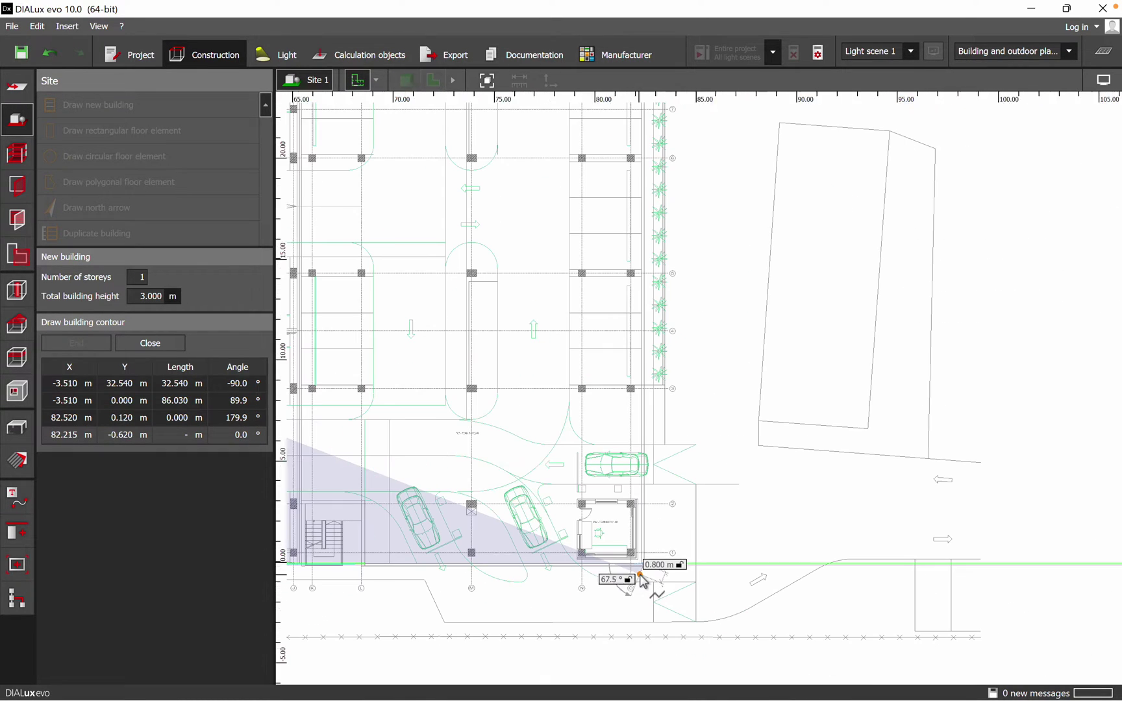
# Step: Draw the building contour's right edge 55.10 m up to X 82.520 m, Y 55.220 m, just above axis 11
pyautogui.scroll(-3, 680, 309)
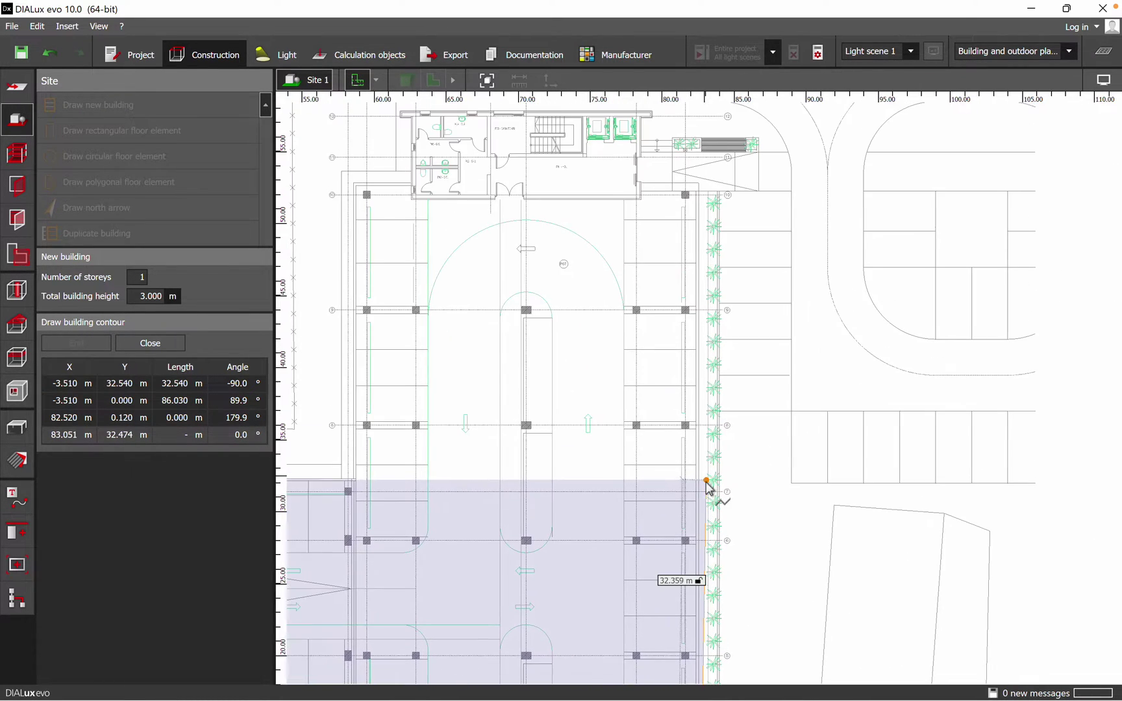
pyautogui.scroll(10, 722, 230)
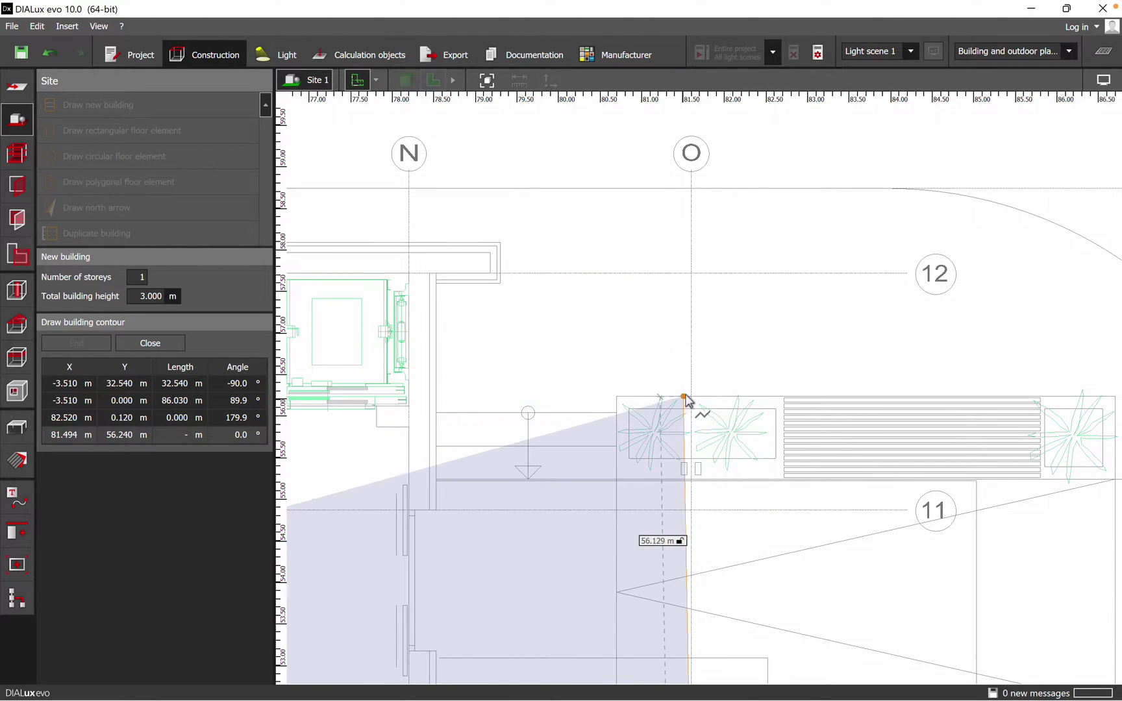
pyautogui.moveTo(709, 525); pyautogui.dragTo(791, 230, button='middle')
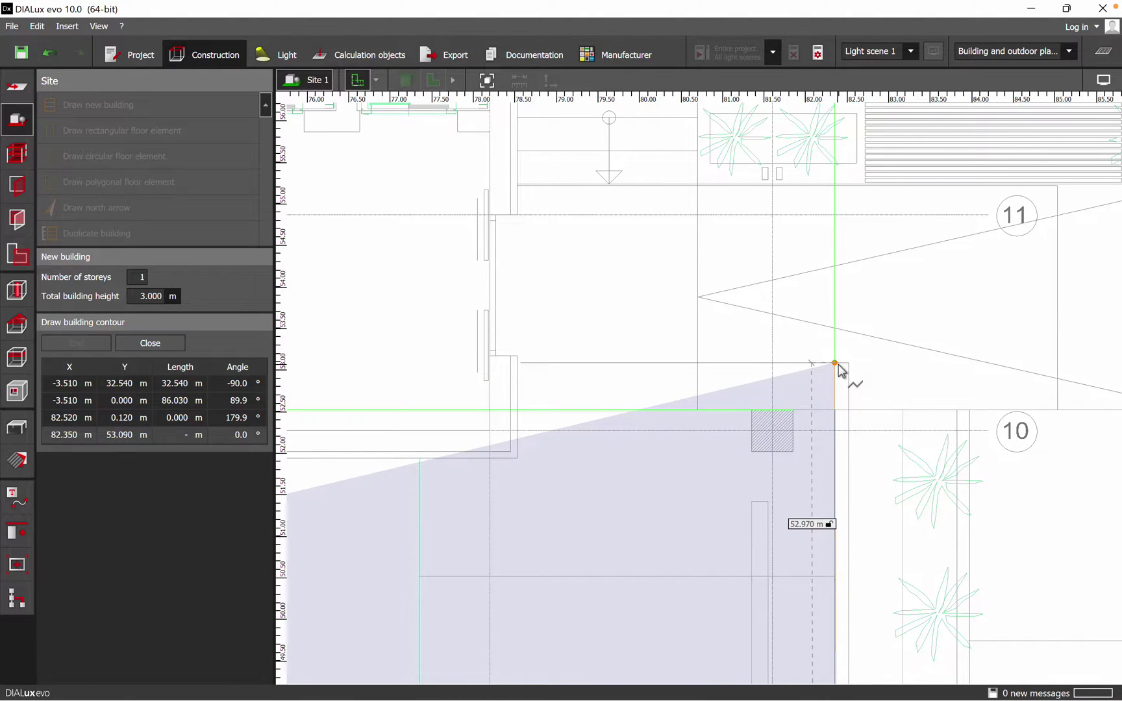
pyautogui.click(849, 186)
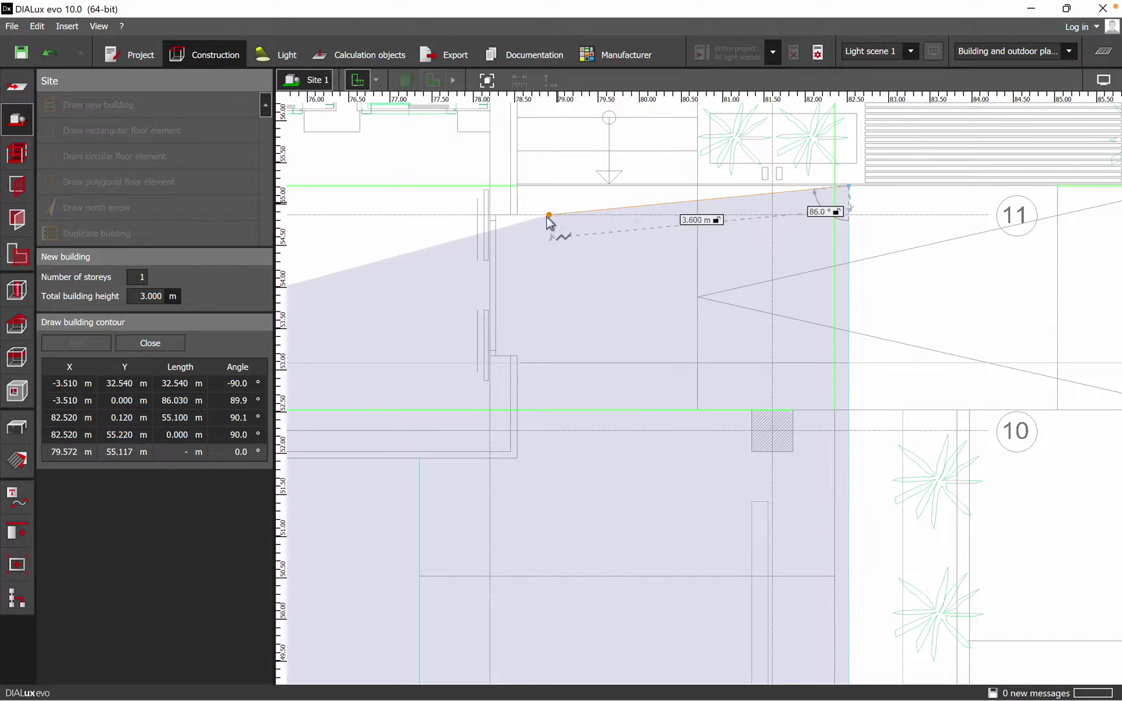
# Step: Trace the stepped wall corner by axis N with contour edges 3.99 m left, 2.38 m up, 0.77 m right and 0.49 m up
pyautogui.moveTo(548, 220); pyautogui.dragTo(500, 513, button='middle')
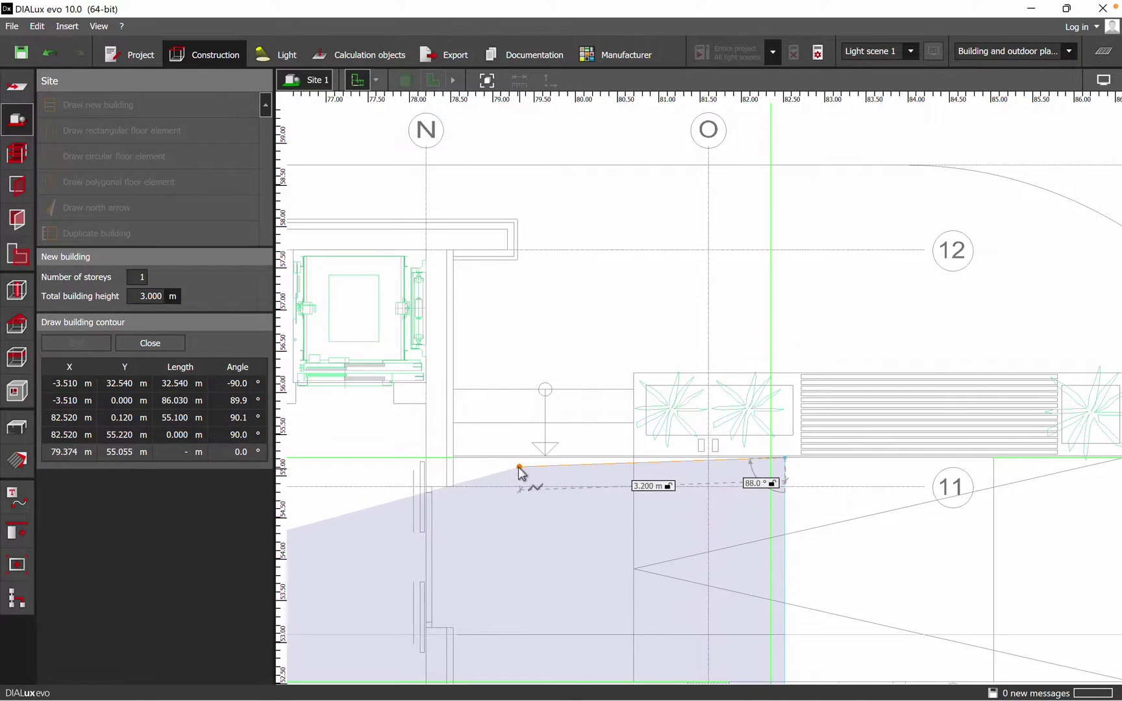
pyautogui.click(453, 458)
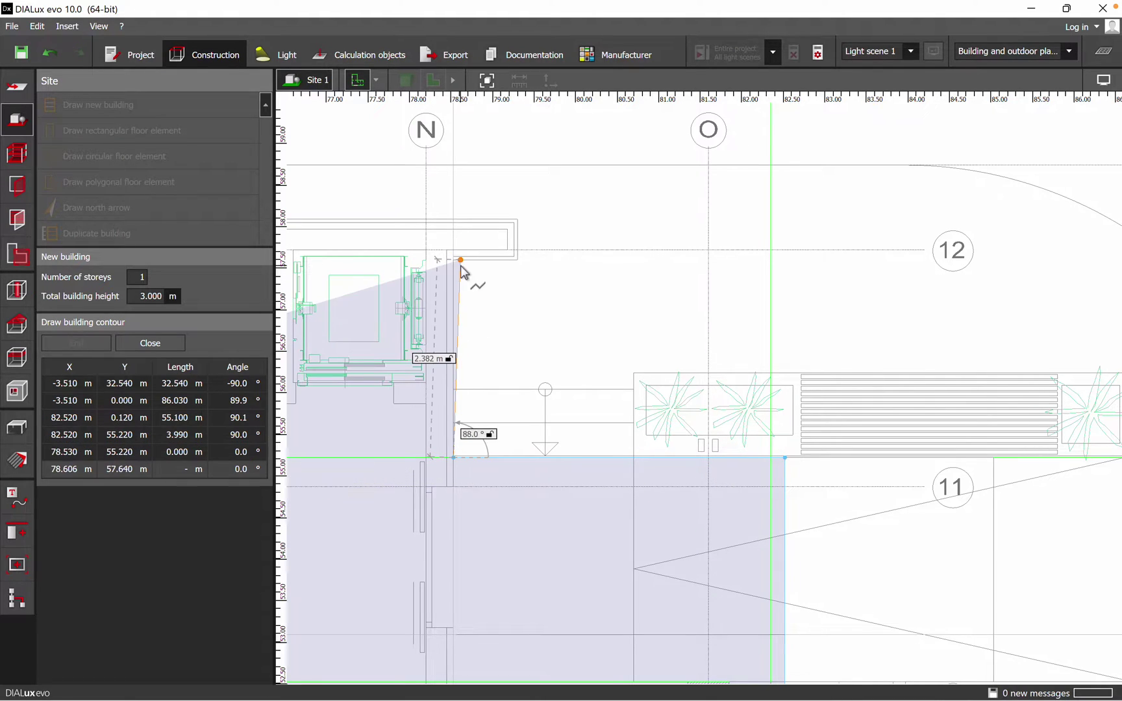
pyautogui.click(453, 259)
pyautogui.click(517, 260)
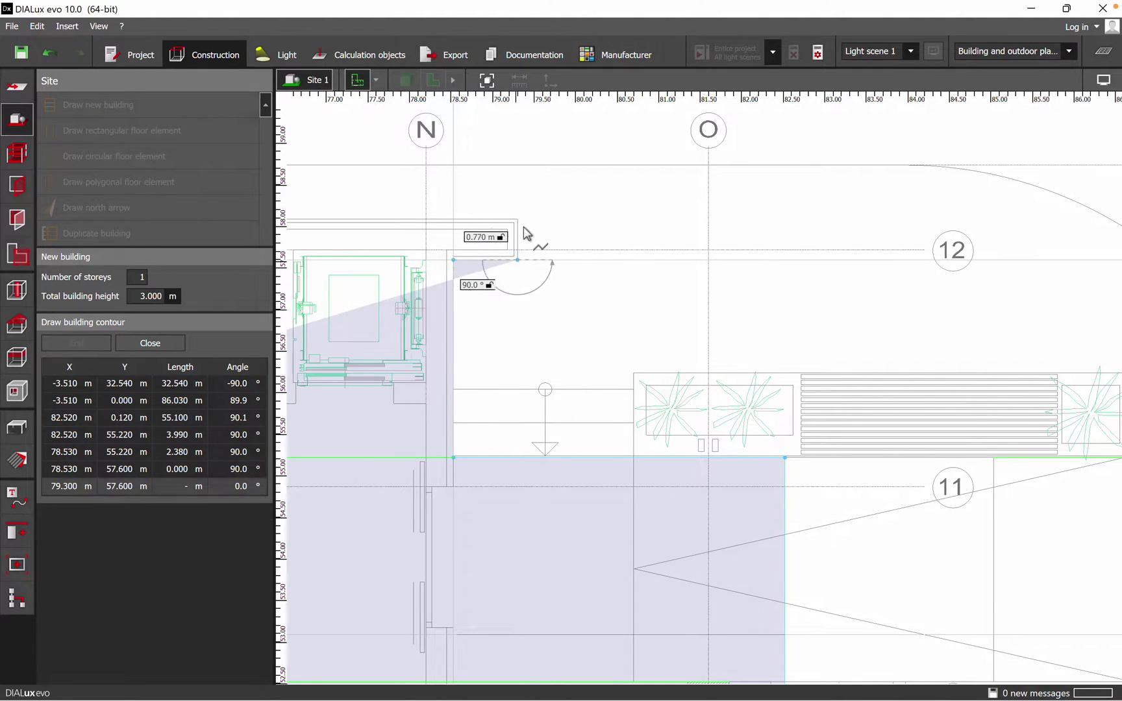
pyautogui.click(518, 220)
# Step: Draw the contour's upper edge 17.50 m left along the outer wall above axis 12 to X 61.800 m, Y 58.090 m
pyautogui.scroll(-2, 528, 300)
pyautogui.moveTo(528, 300); pyautogui.dragTo(741, 321, button='middle')
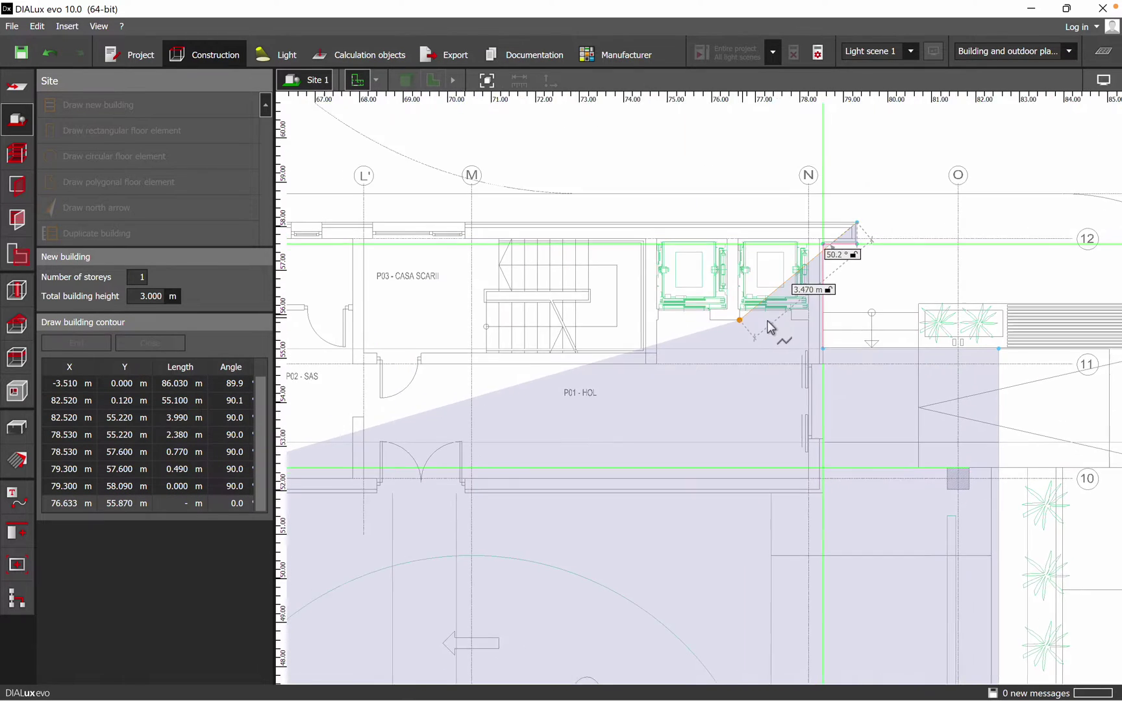
pyautogui.moveTo(494, 321); pyautogui.dragTo(751, 338, button='middle')
pyautogui.moveTo(466, 351); pyautogui.dragTo(694, 280, button='middle')
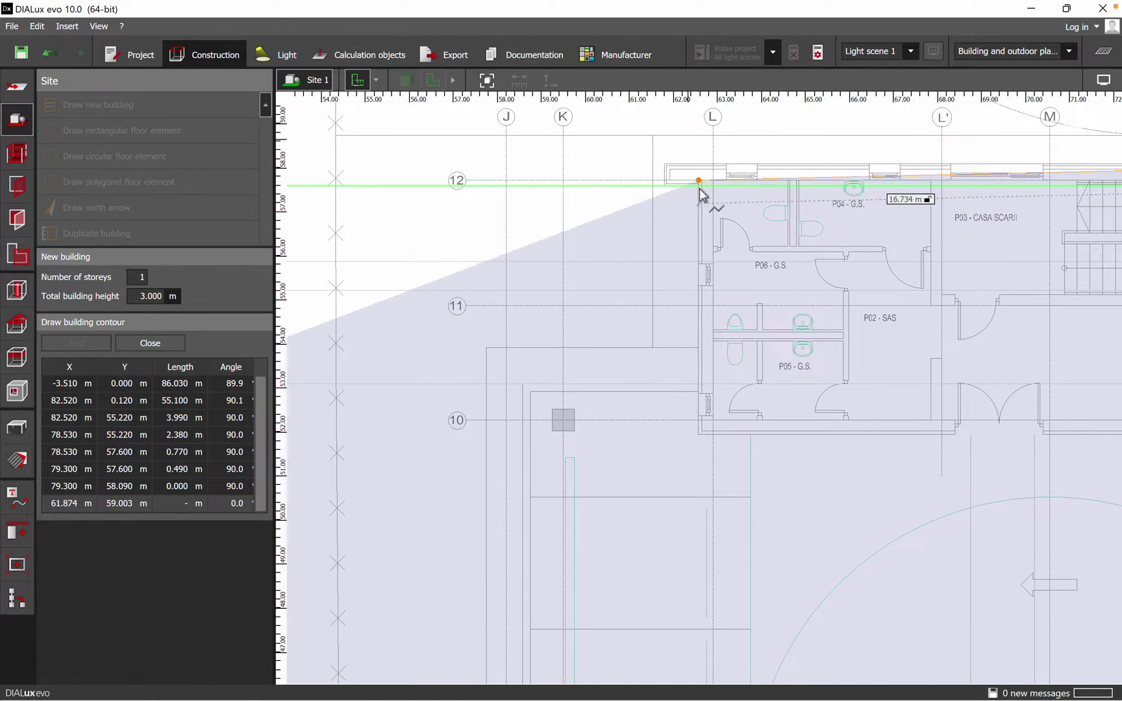
pyautogui.moveTo(698, 180); pyautogui.dragTo(586, 268, button='middle')
pyautogui.scroll(4, 561, 271)
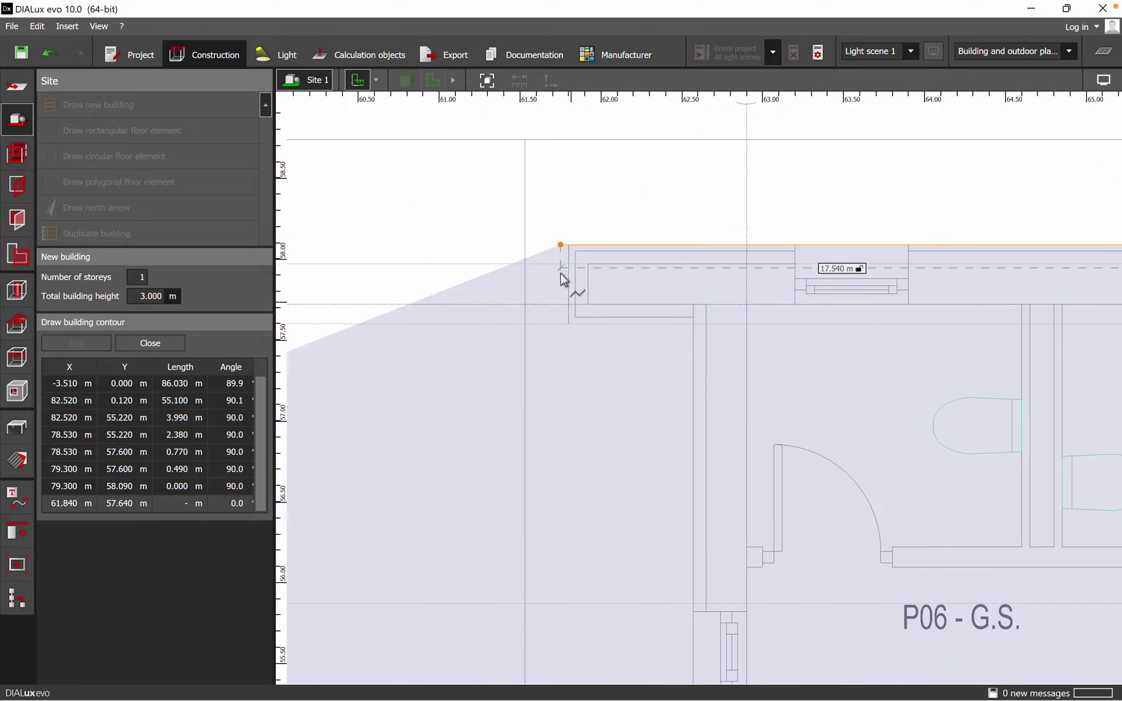
pyautogui.click(568, 245)
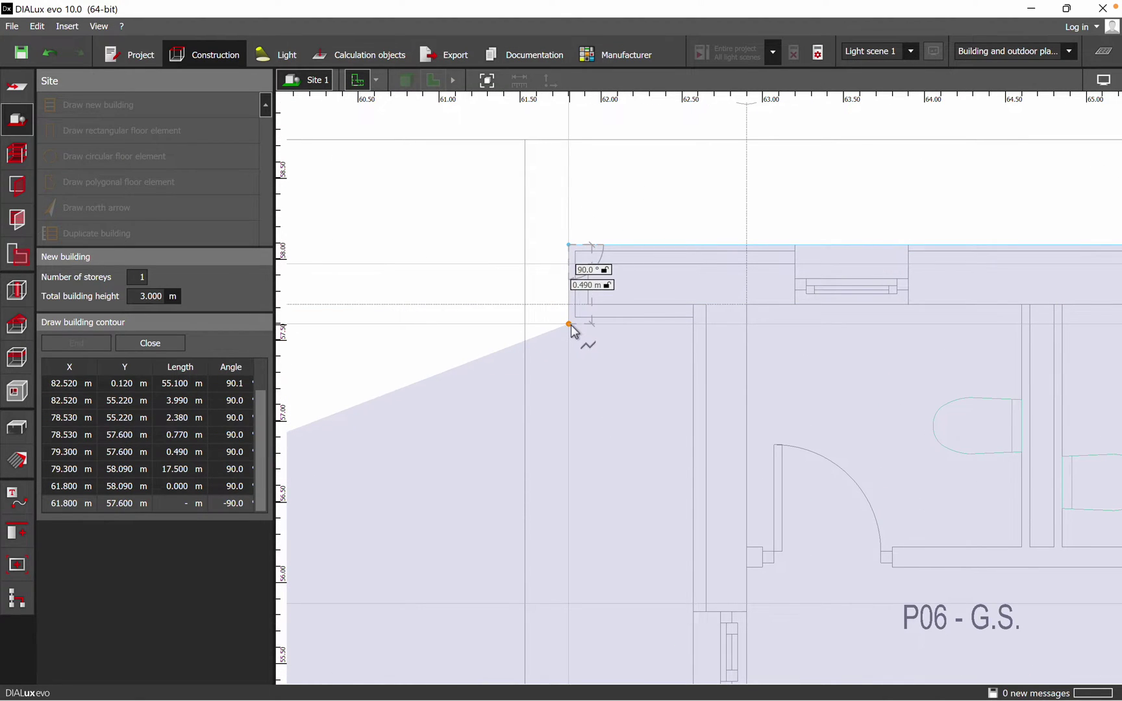
# Step: Trace the wall corner by axis L with contour edges 0.49 m down, 0.77 m right and 4.73 m down beside the toilets
pyautogui.click(569, 324)
pyautogui.click(692, 323)
pyautogui.scroll(-4, 692, 323)
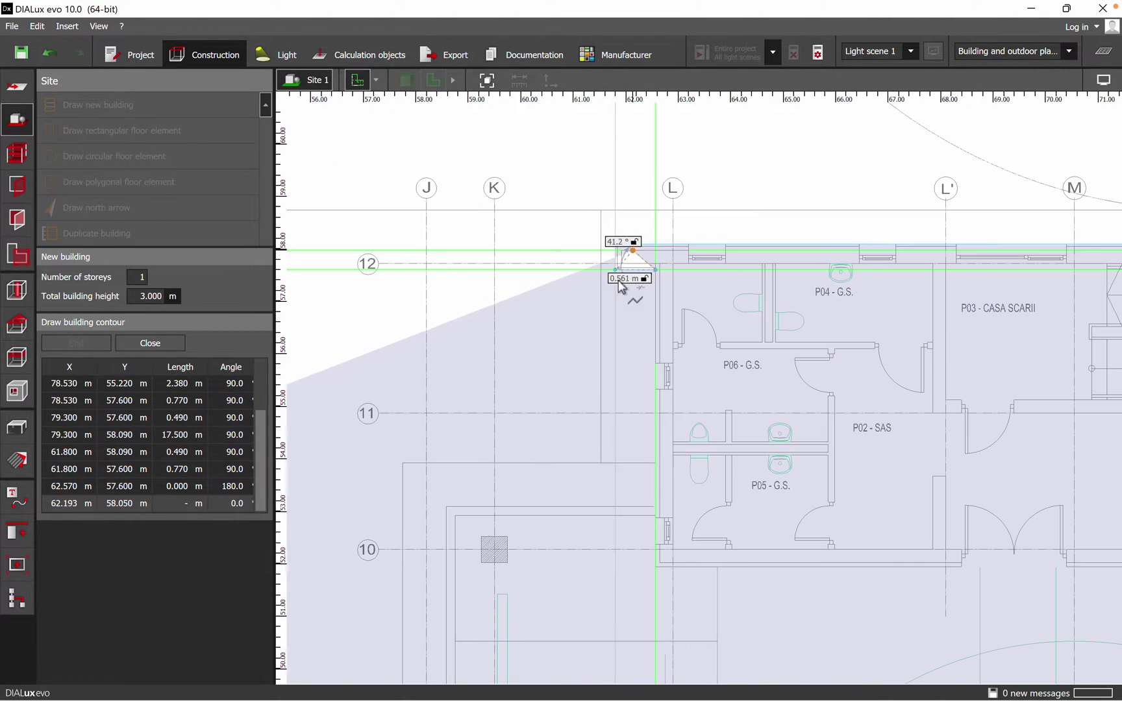
pyautogui.click(655, 519)
# Step: Draw a 3.99 m contour edge left to the outer wall corner at X 58.580 m, Y 52.870 m, above axis 10
pyautogui.scroll(-3, 463, 500)
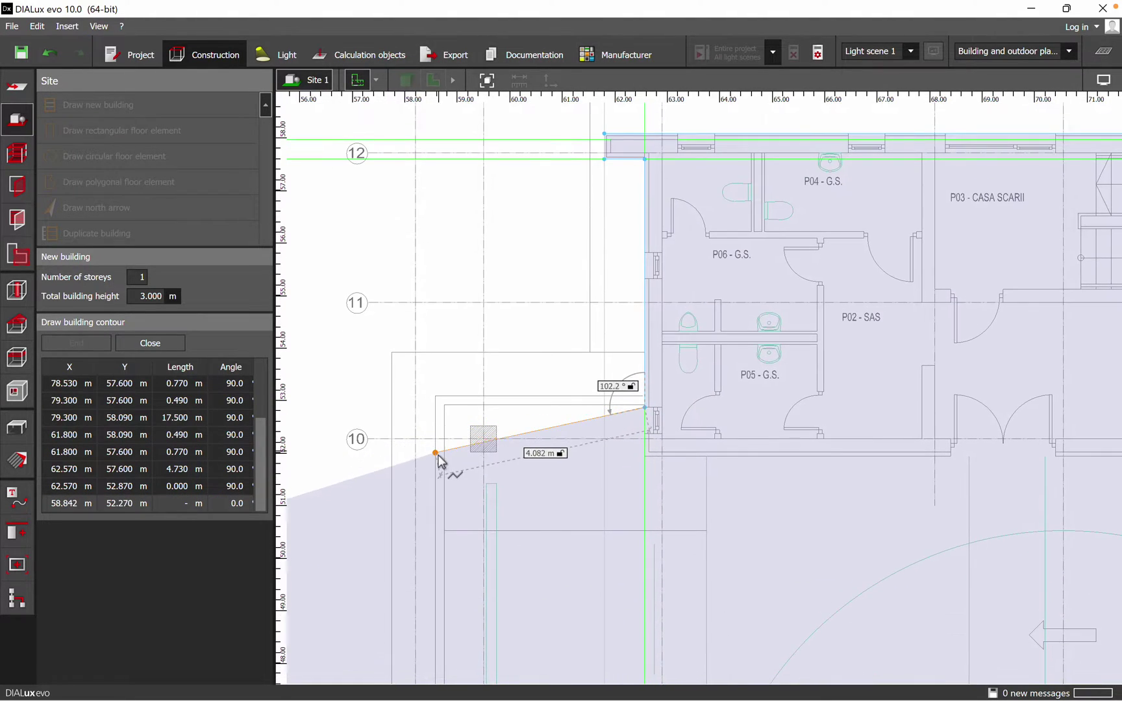
pyautogui.scroll(2, 439, 461)
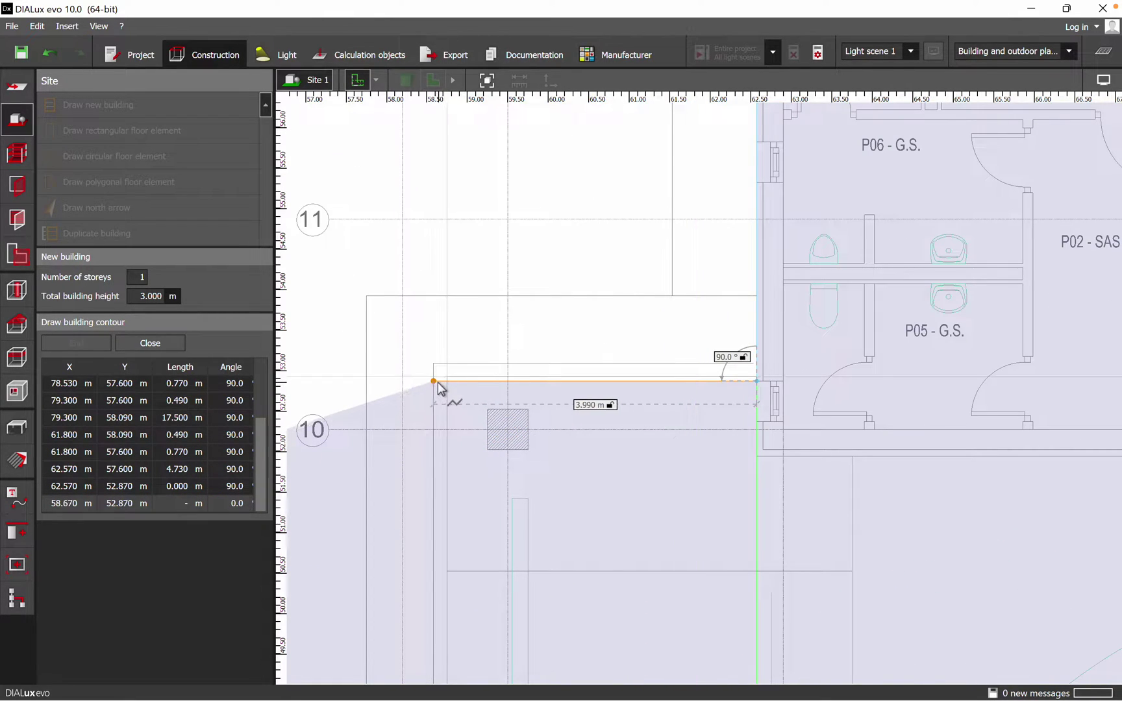
pyautogui.click(437, 382)
# Step: Draw a 20.33 m contour edge straight down to the inner corner between the wings at X 58.580 m, Y 32.540 m
pyautogui.scroll(-5, 437, 382)
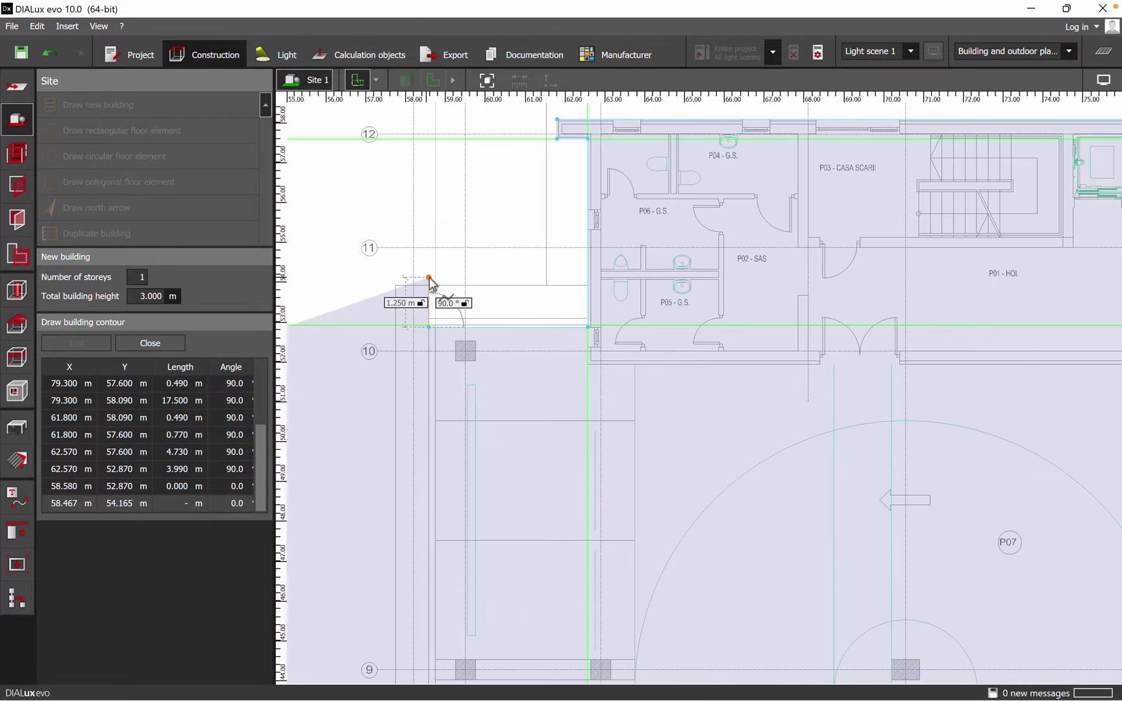
pyautogui.scroll(-3, 520, 403)
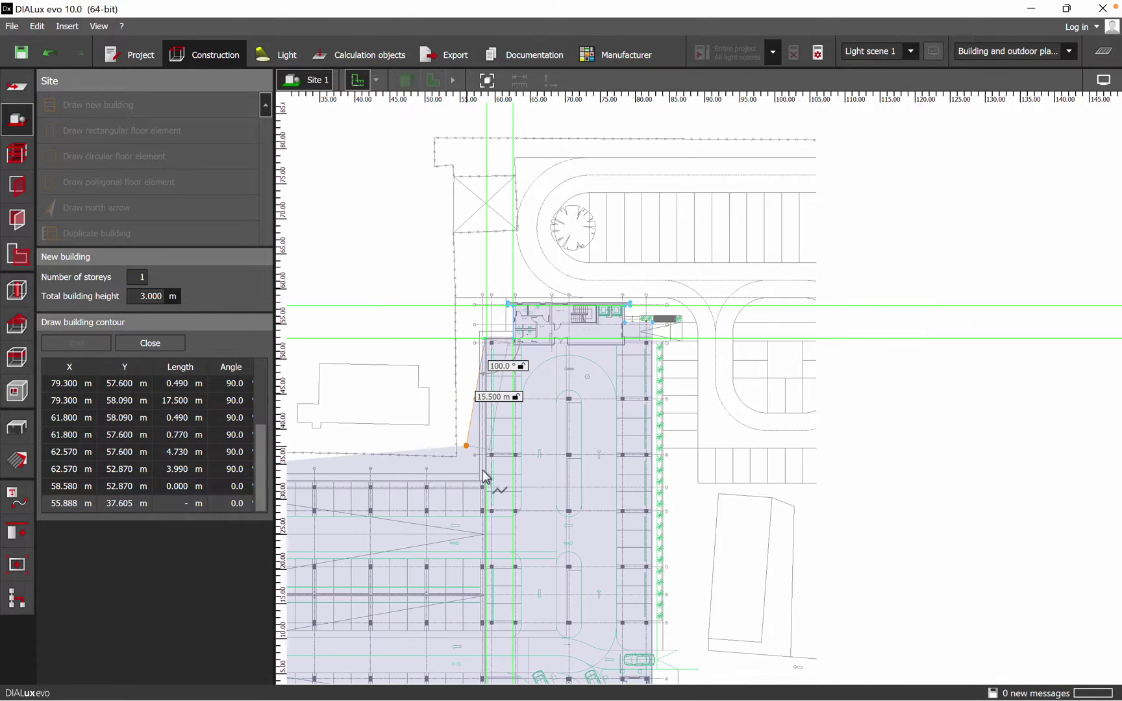
pyautogui.scroll(8, 744, 468)
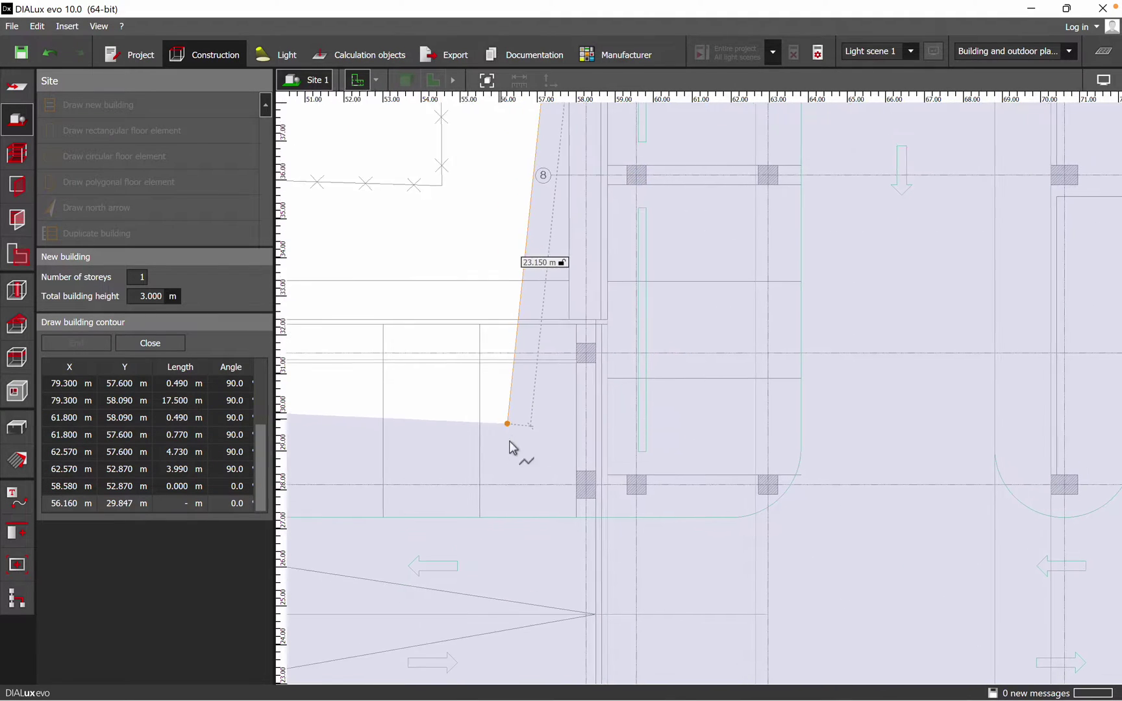
pyautogui.moveTo(511, 446); pyautogui.dragTo(608, 514, button='right')
pyautogui.scroll(2, 589, 455)
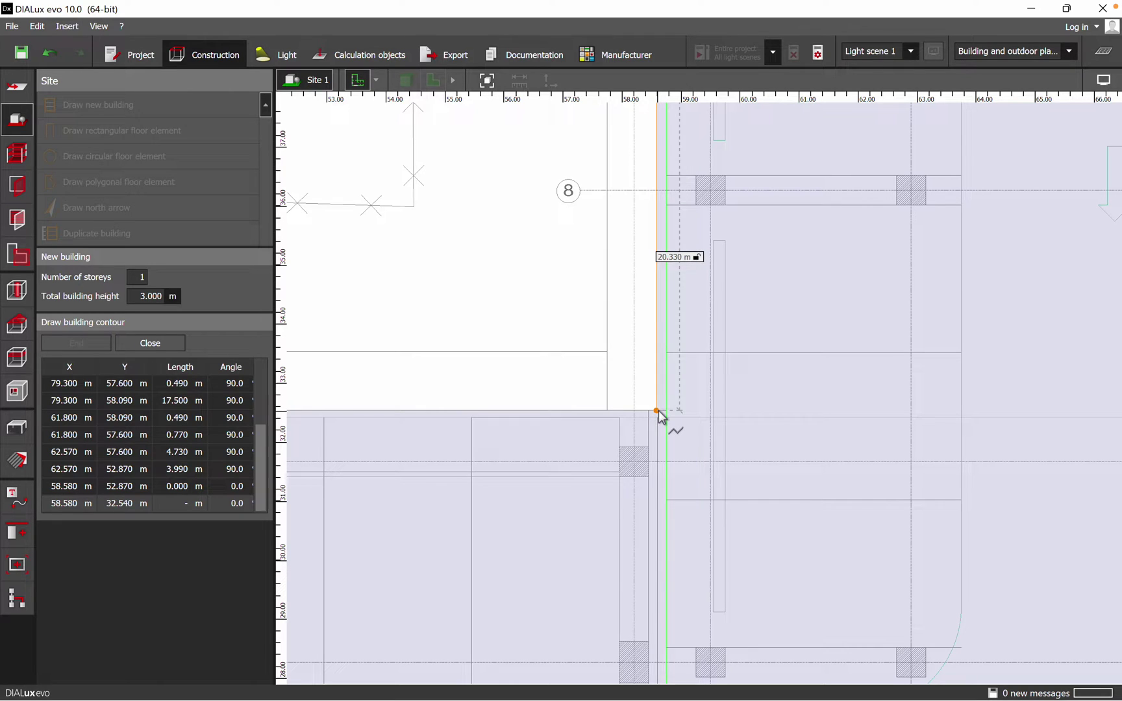
pyautogui.click(657, 412)
# Step: Set the new building's total height to 2.7 m and close its contour
pyautogui.scroll(-8, 655, 413)
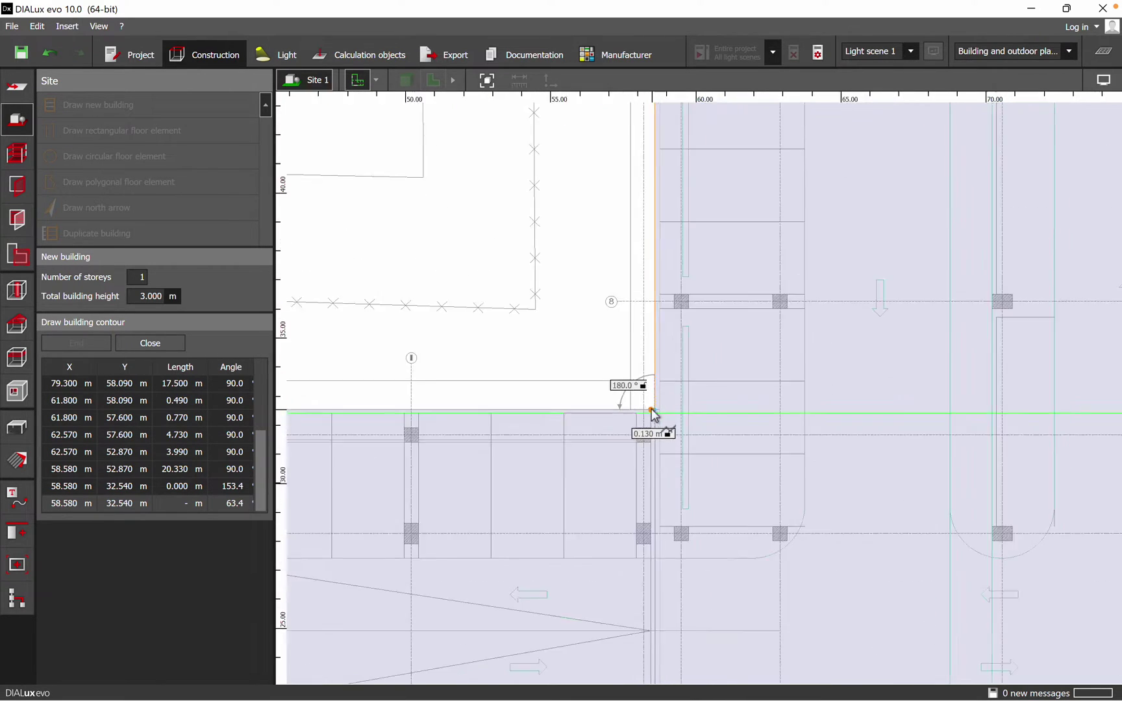
pyautogui.scroll(-1, 653, 413)
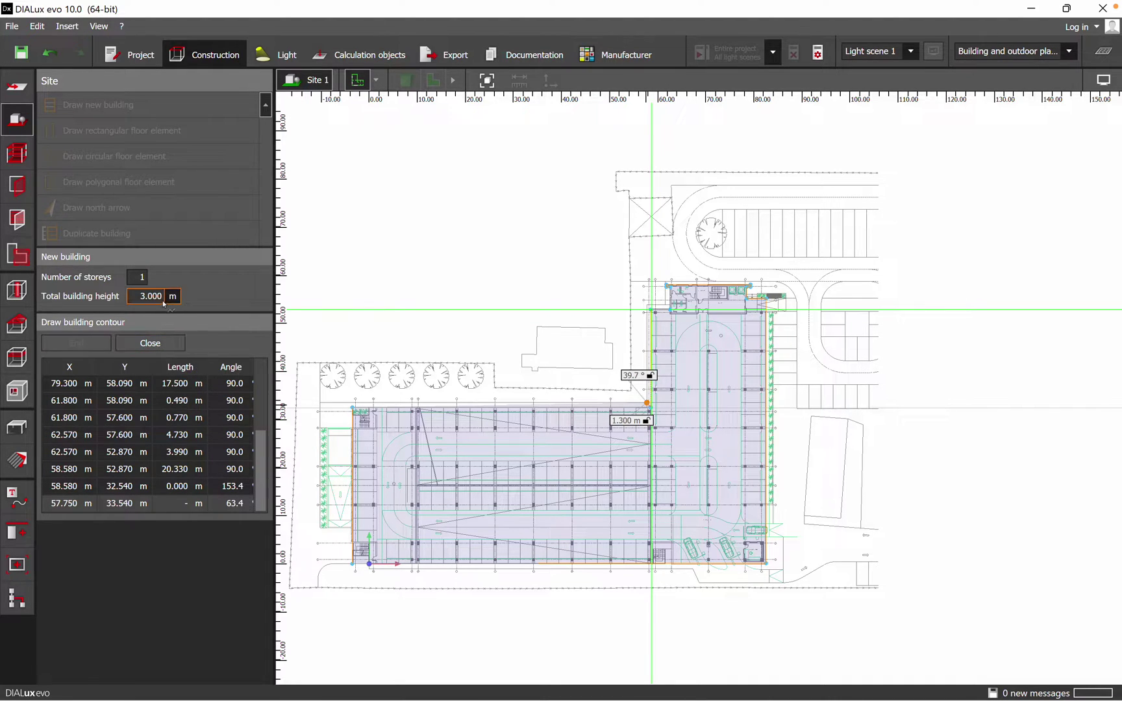
pyautogui.write('2.7')
pyautogui.click(150, 343)
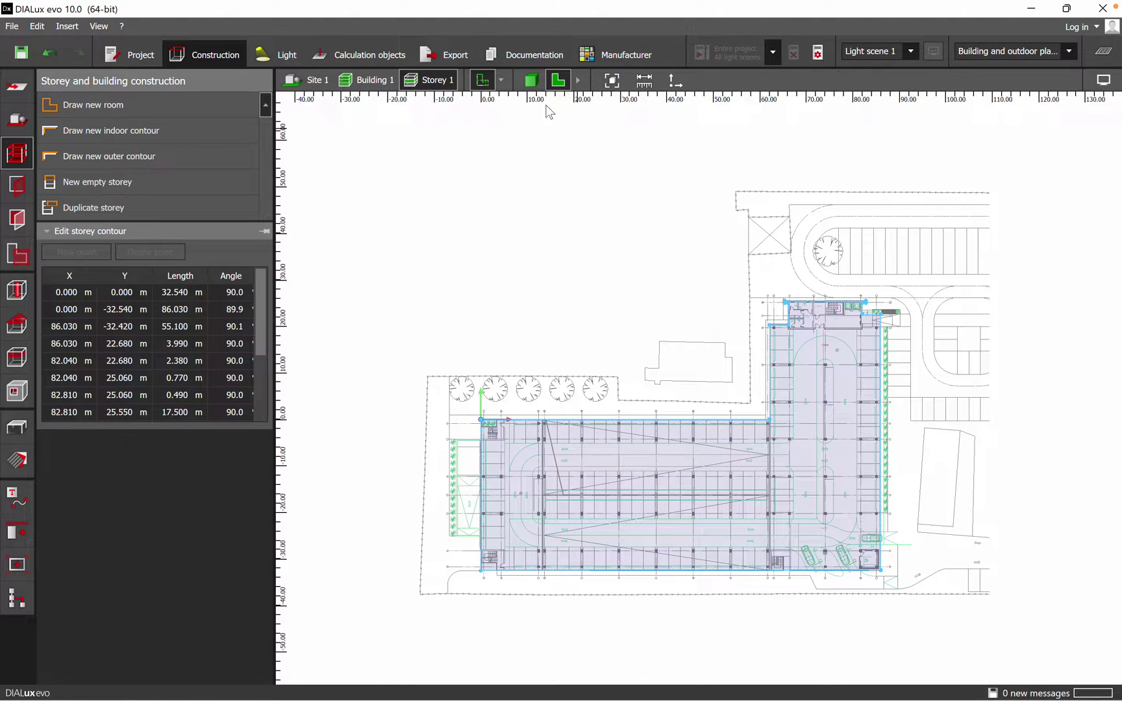
# Step: Inspect the new building in the 3D view and return to the floor plan view
pyautogui.click(536, 88)
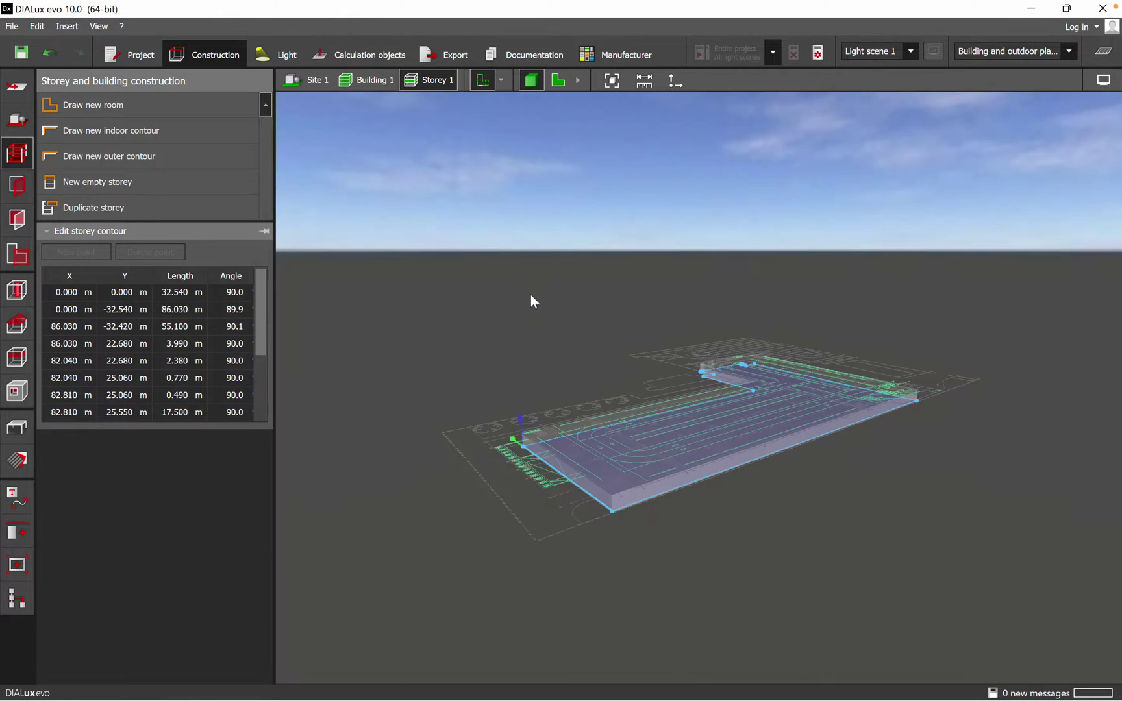
pyautogui.moveTo(660, 527); pyautogui.dragTo(581, 552, button='right')
pyautogui.click(556, 84)
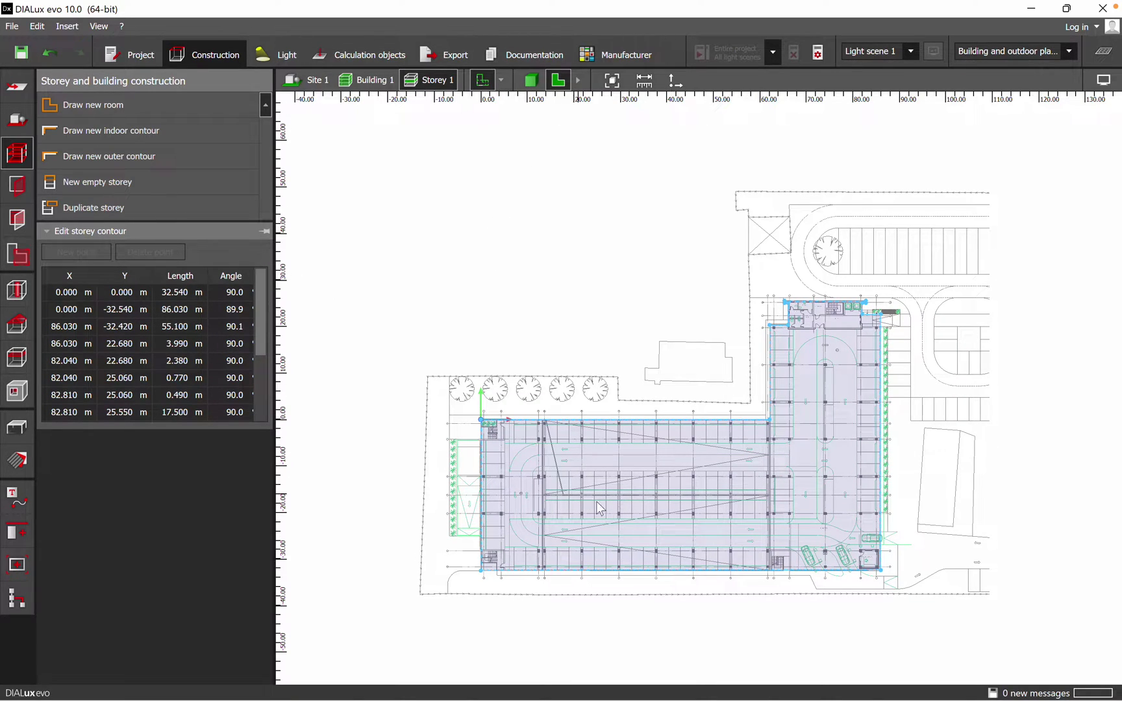
# Step: Begin a new indoor contour with its first point at X 5.160 m, Y -0.120 m, where the upper staircase's door wall meets the outer wall
pyautogui.click(513, 310)
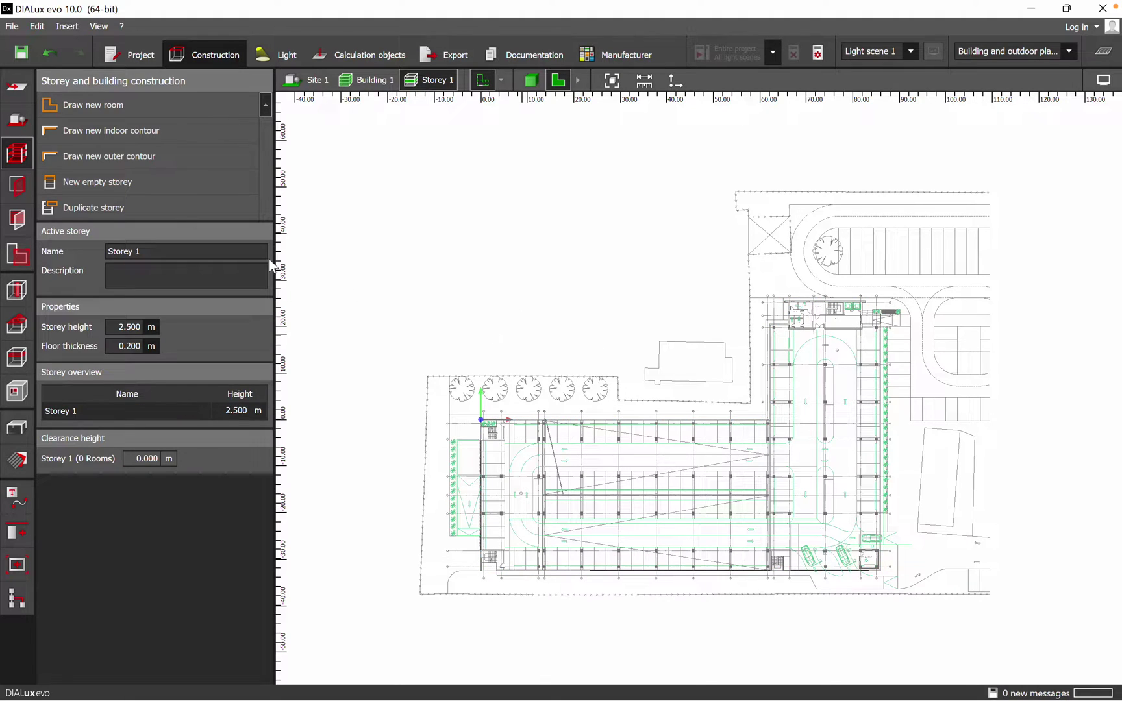
pyautogui.click(179, 135)
pyautogui.moveTo(589, 297)
pyautogui.mouseDown(button='middle')
pyautogui.moveTo(592, 205)
pyautogui.moveTo(611, 149)
pyautogui.mouseUp(button='middle')
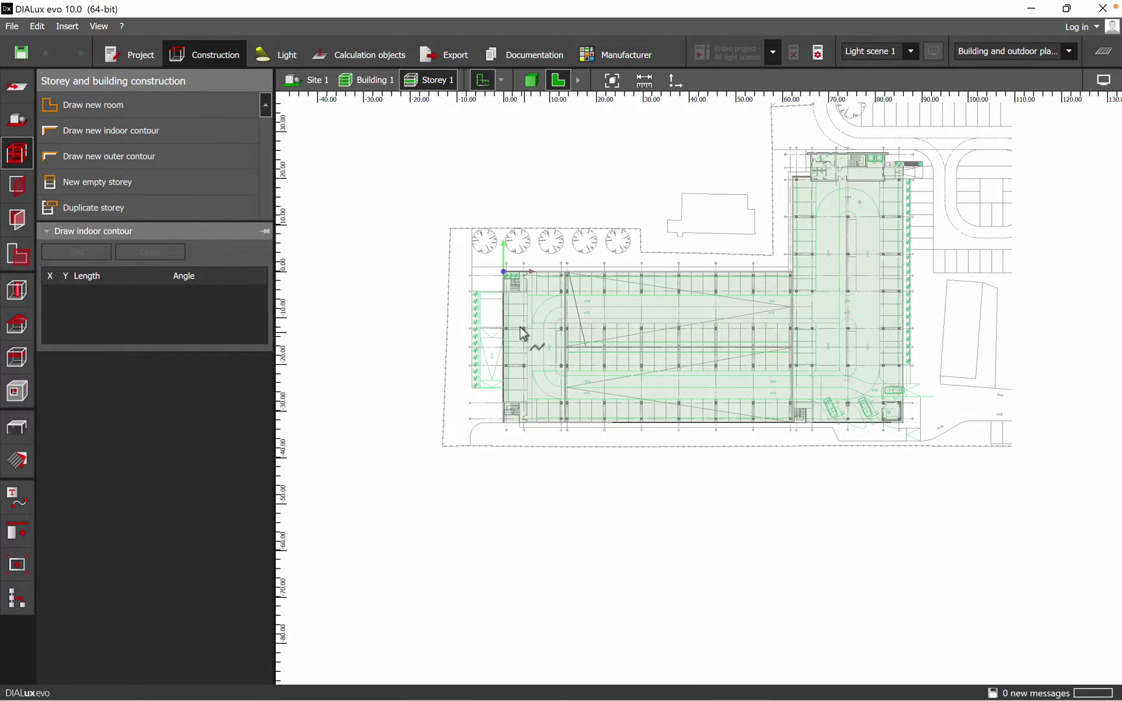
pyautogui.scroll(8, 513, 281)
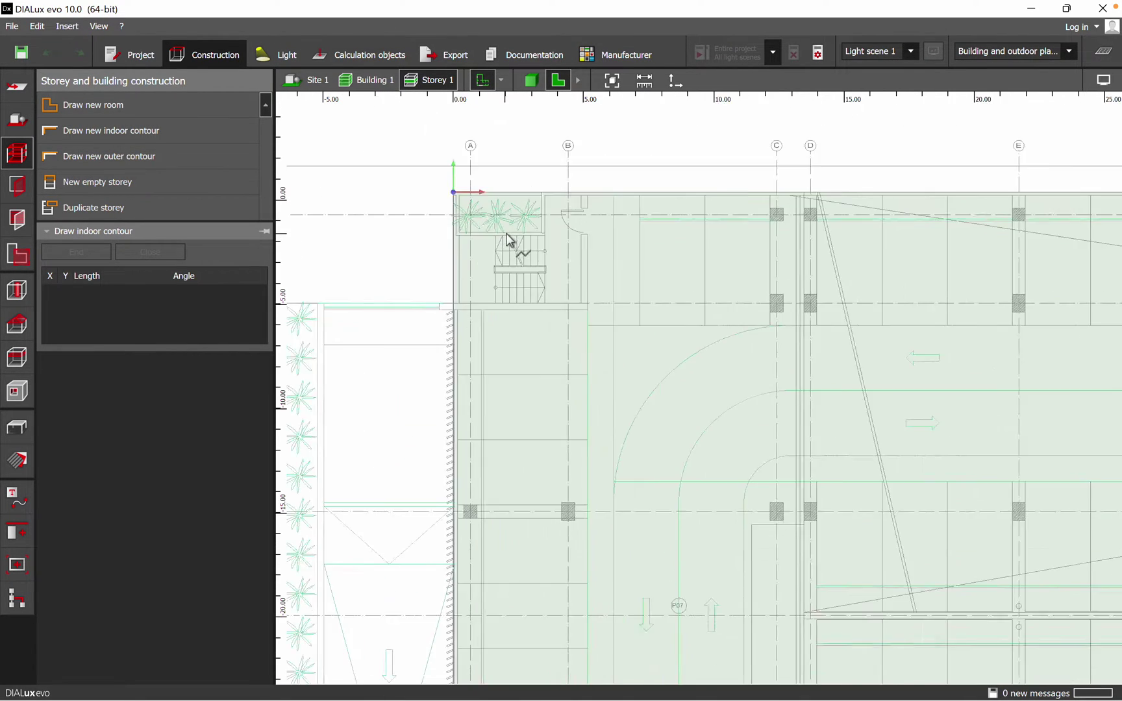
pyautogui.scroll(3, 508, 240)
pyautogui.scroll(2, 633, 199)
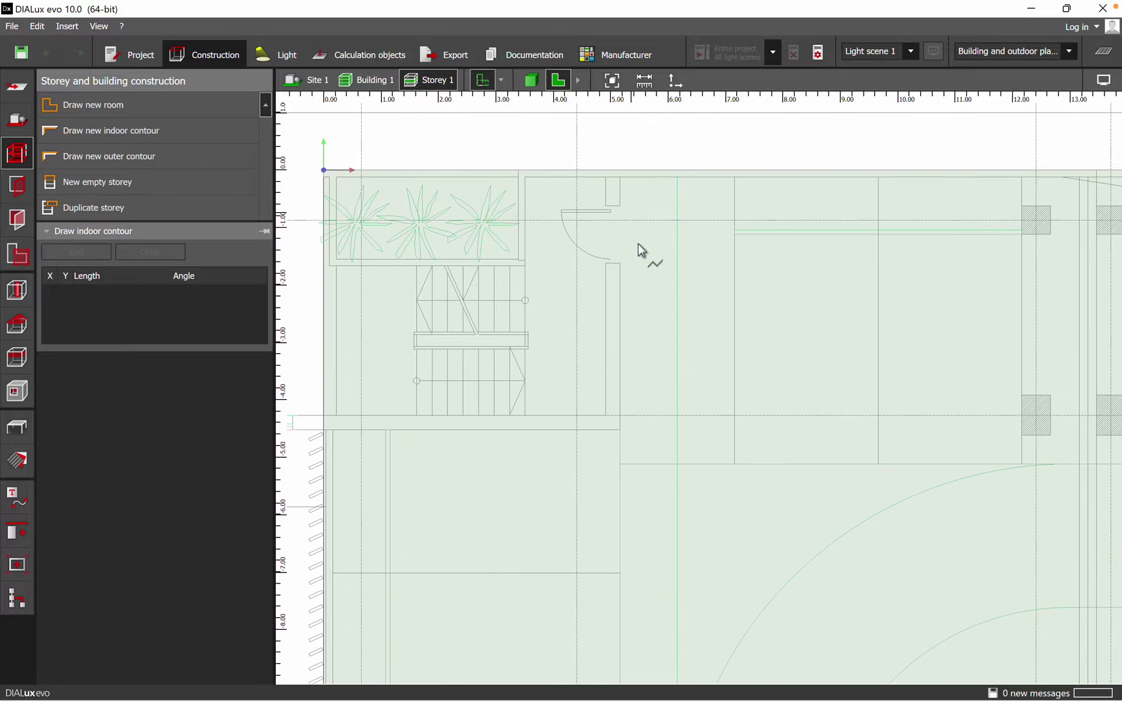
pyautogui.scroll(2, 589, 197)
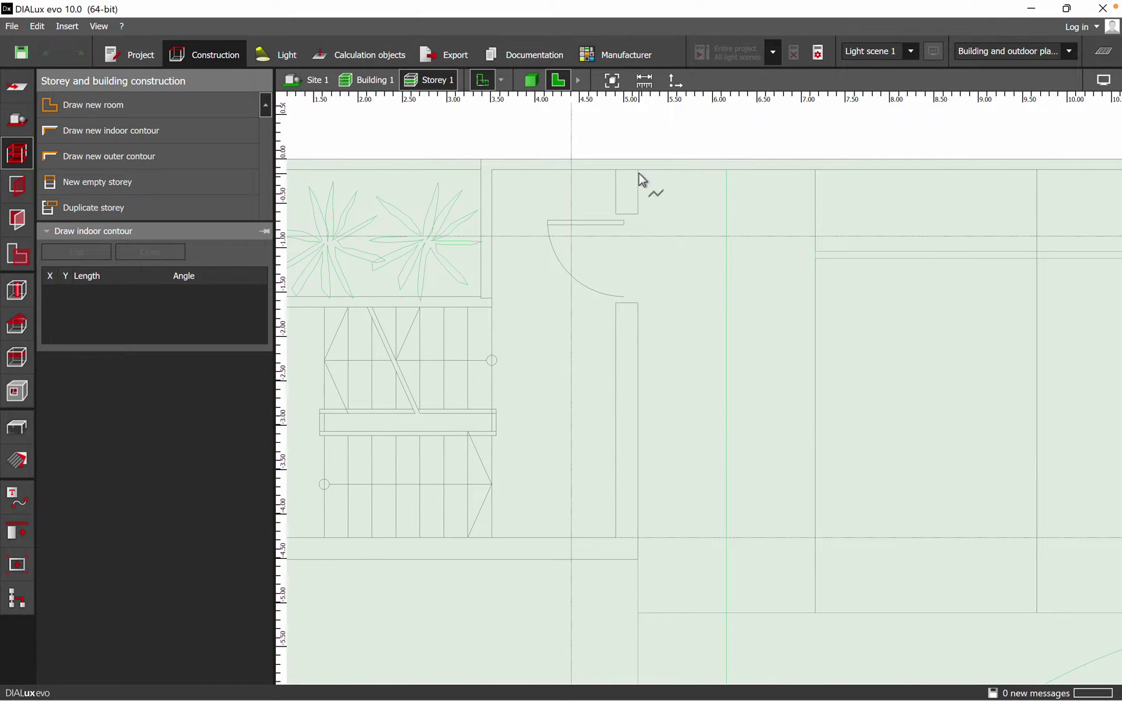
pyautogui.click(641, 177)
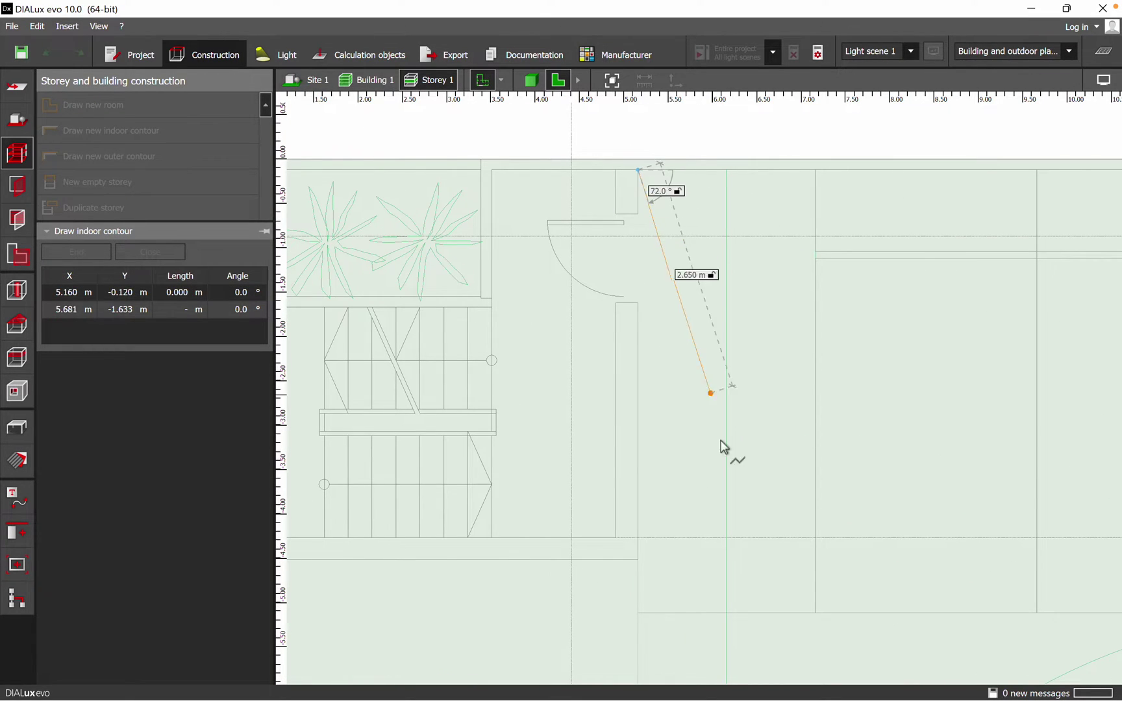
# Step: Trace the upper staircase's outside walls with indoor contour edges 4.40 m down and 5.00 m left to X 0.160 m, Y -4.520 m
pyautogui.click(640, 568)
pyautogui.moveTo(514, 576); pyautogui.dragTo(876, 381, button='middle')
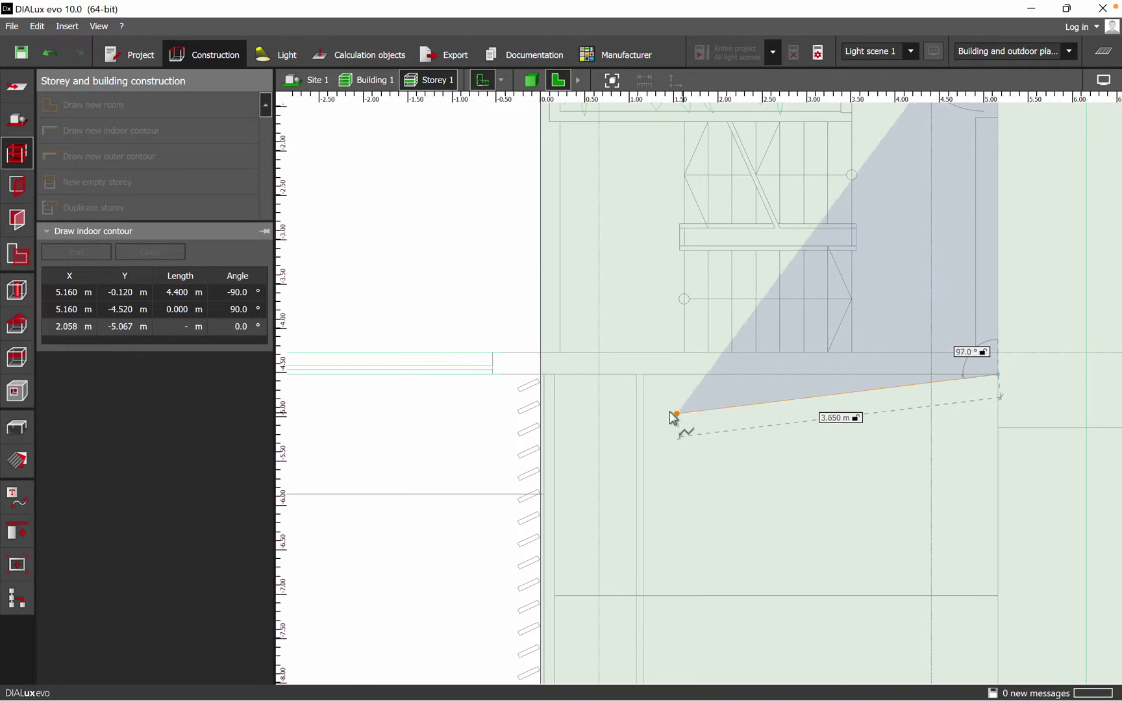
pyautogui.scroll(-2, 709, 324)
pyautogui.scroll(6, 664, 350)
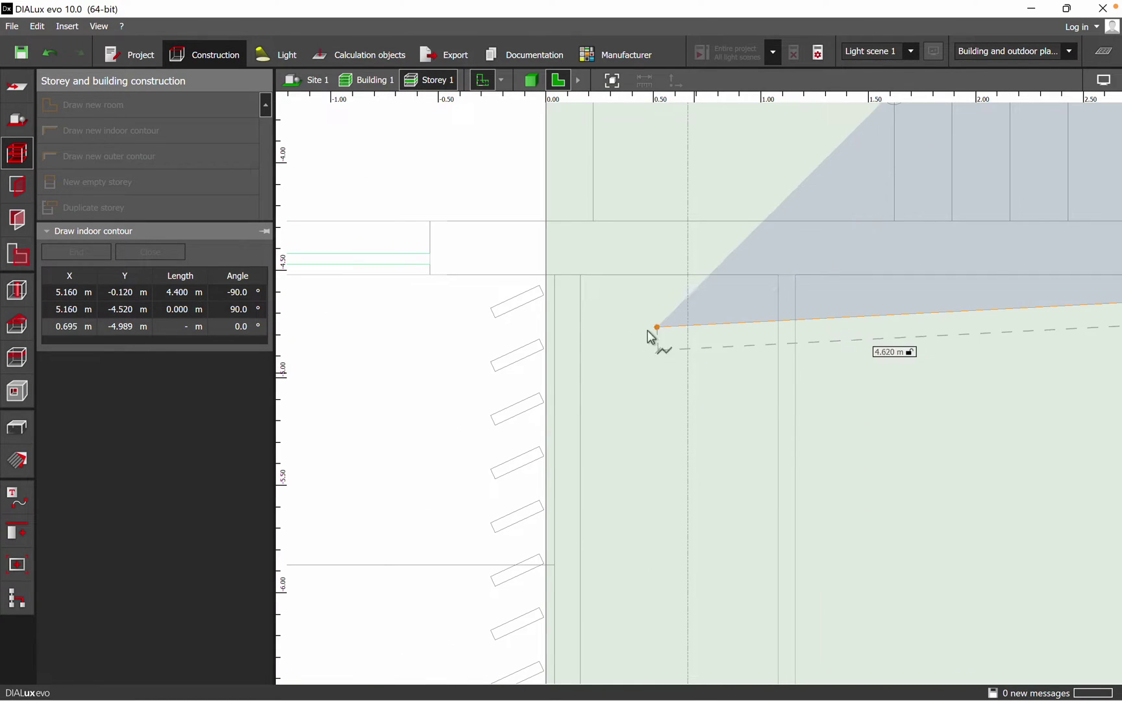
pyautogui.click(582, 278)
# Step: Continue the indoor contour 23.50 m down the louvred wall and 5.00 m right along the lower staircase's upper wall
pyautogui.scroll(-2, 623, 234)
pyautogui.scroll(-5, 625, 235)
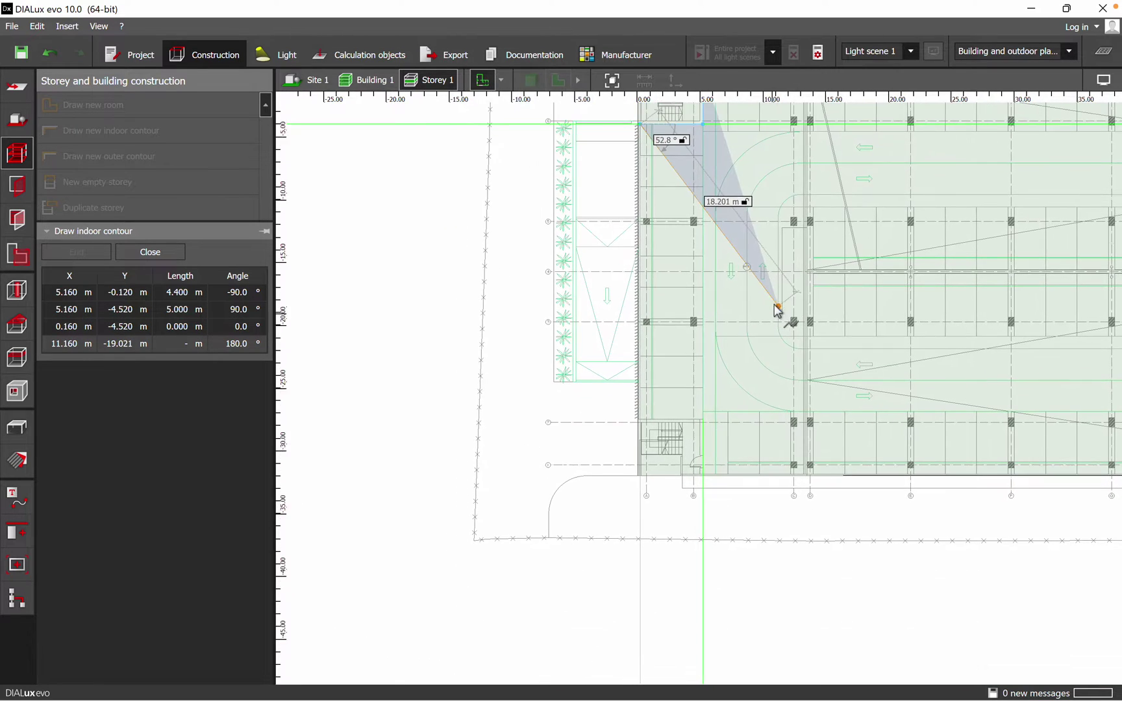
pyautogui.scroll(3, 671, 408)
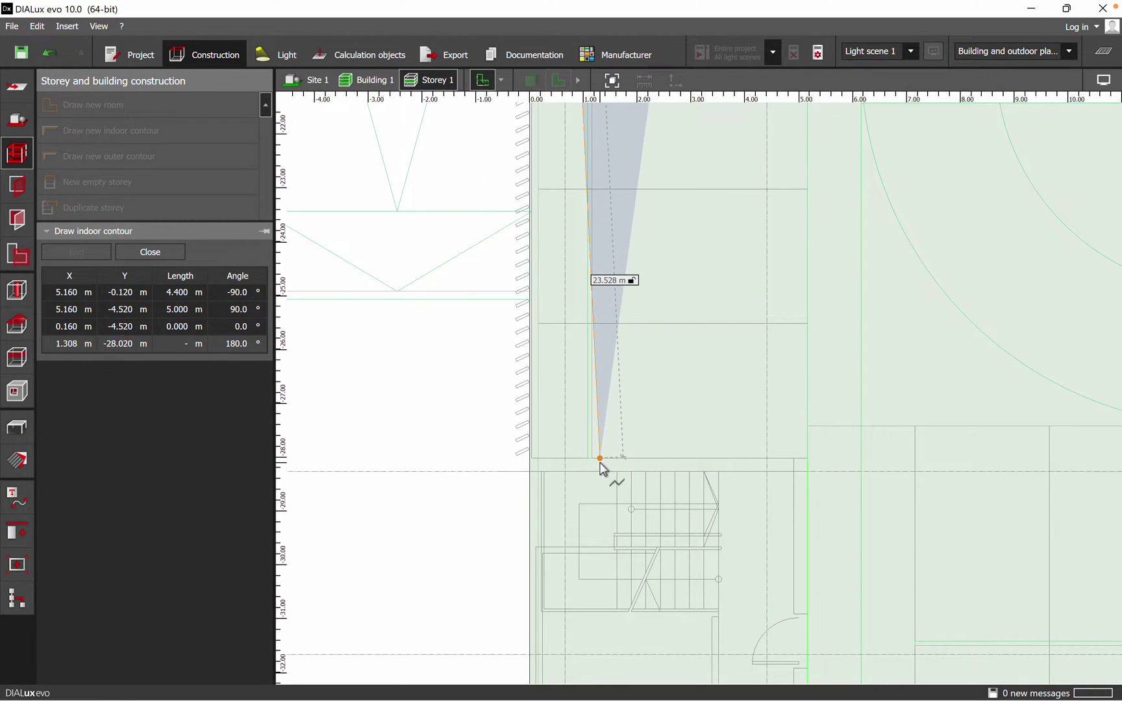
pyautogui.click(544, 462)
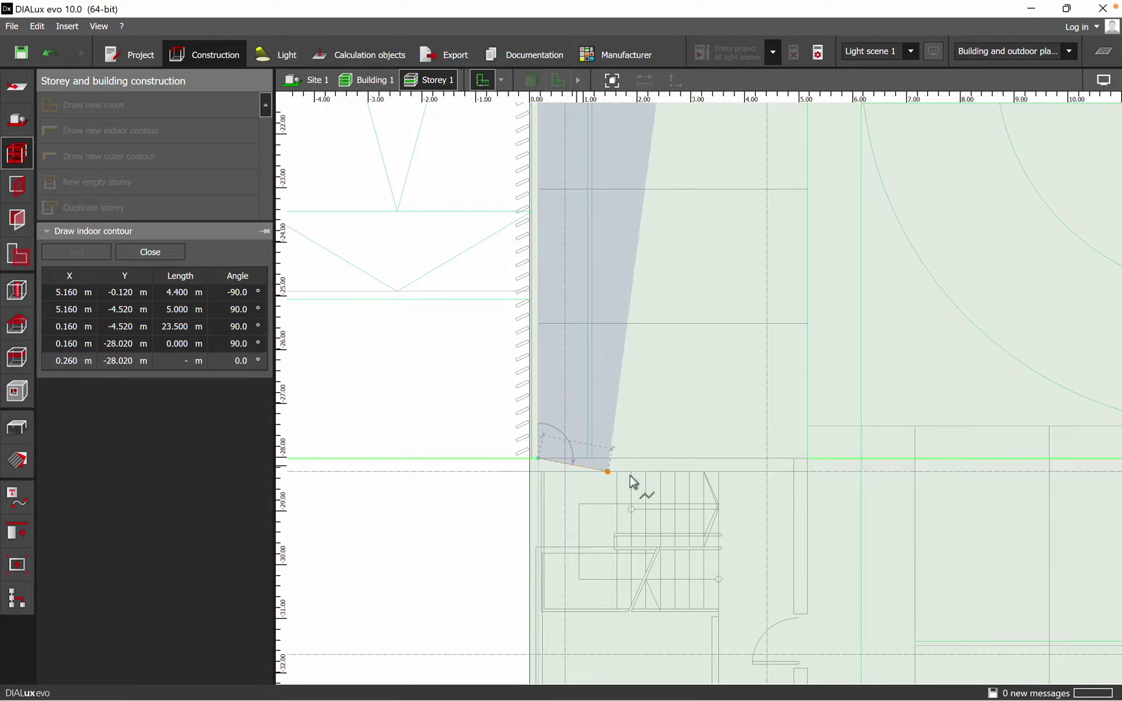
pyautogui.click(807, 458)
# Step: Continue the indoor contour 4.40 m down the lower staircase's door wall to X 5.160 m, Y -32.420 m
pyautogui.moveTo(860, 502); pyautogui.dragTo(810, 280, button='middle')
pyautogui.scroll(1, 804, 470)
pyautogui.scroll(1, 804, 475)
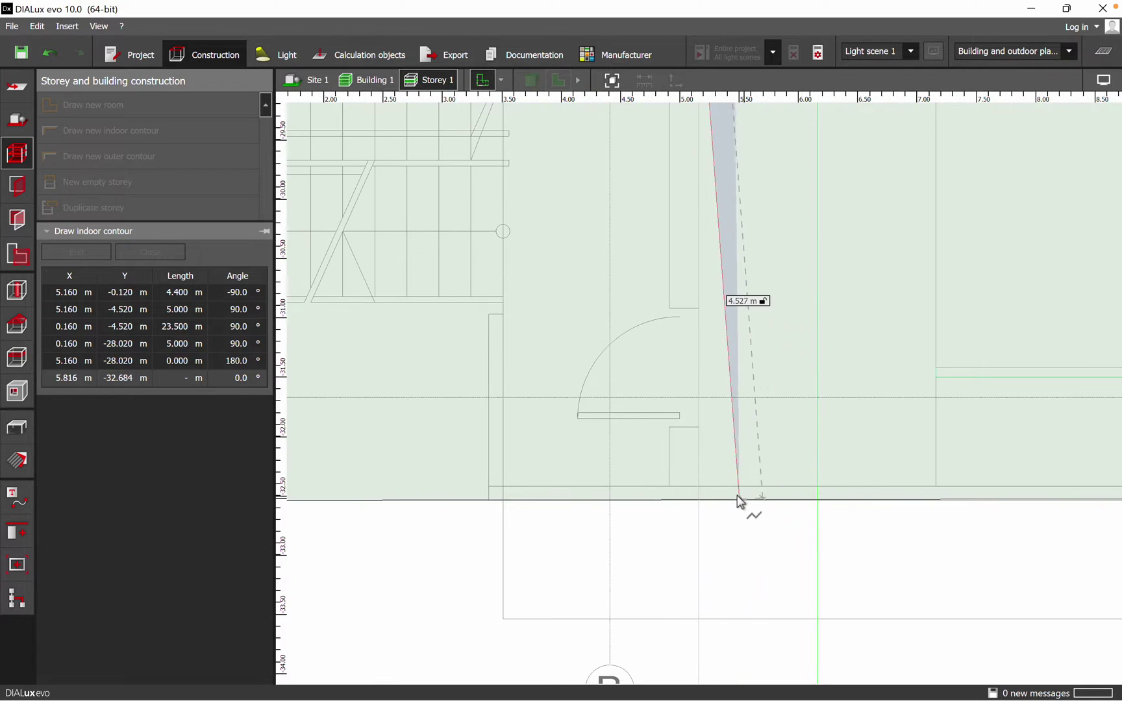
pyautogui.click(698, 488)
# Step: Extend the indoor contour 57.10 m right along the lower outer wall to the middle staircase at X 62.260 m, Y -32.420 m
pyautogui.scroll(-7, 688, 480)
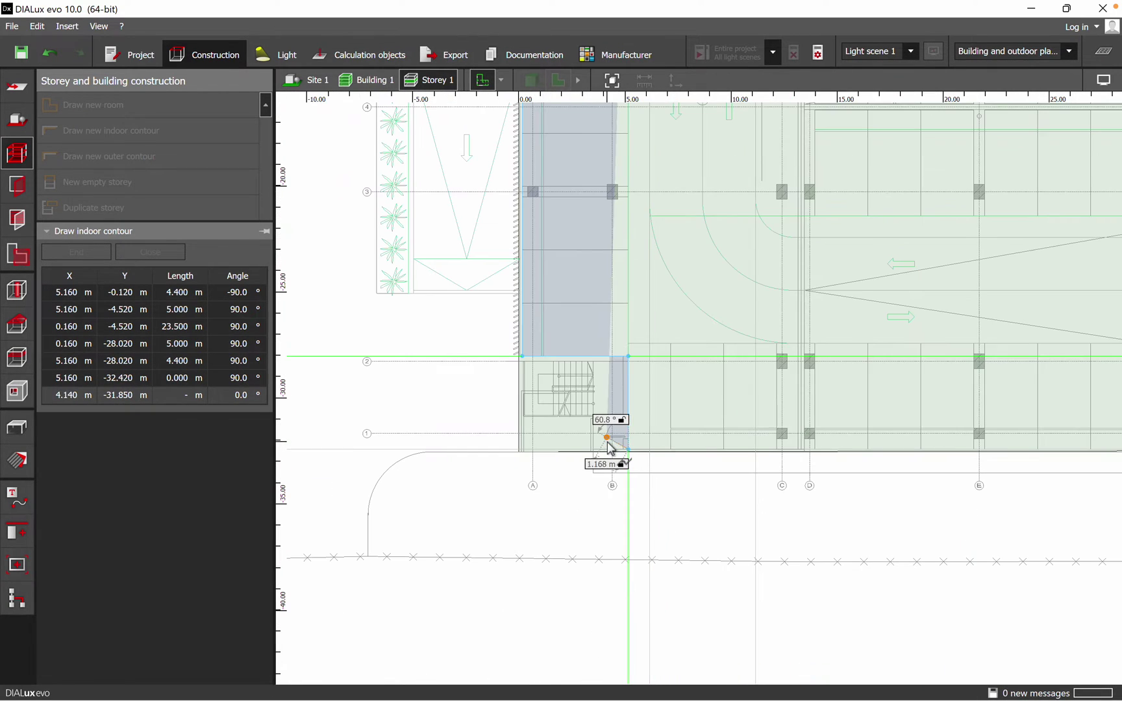
pyautogui.scroll(1, 460, 437)
pyautogui.scroll(-2, 460, 437)
pyautogui.moveTo(786, 457); pyautogui.dragTo(465, 449, button='middle')
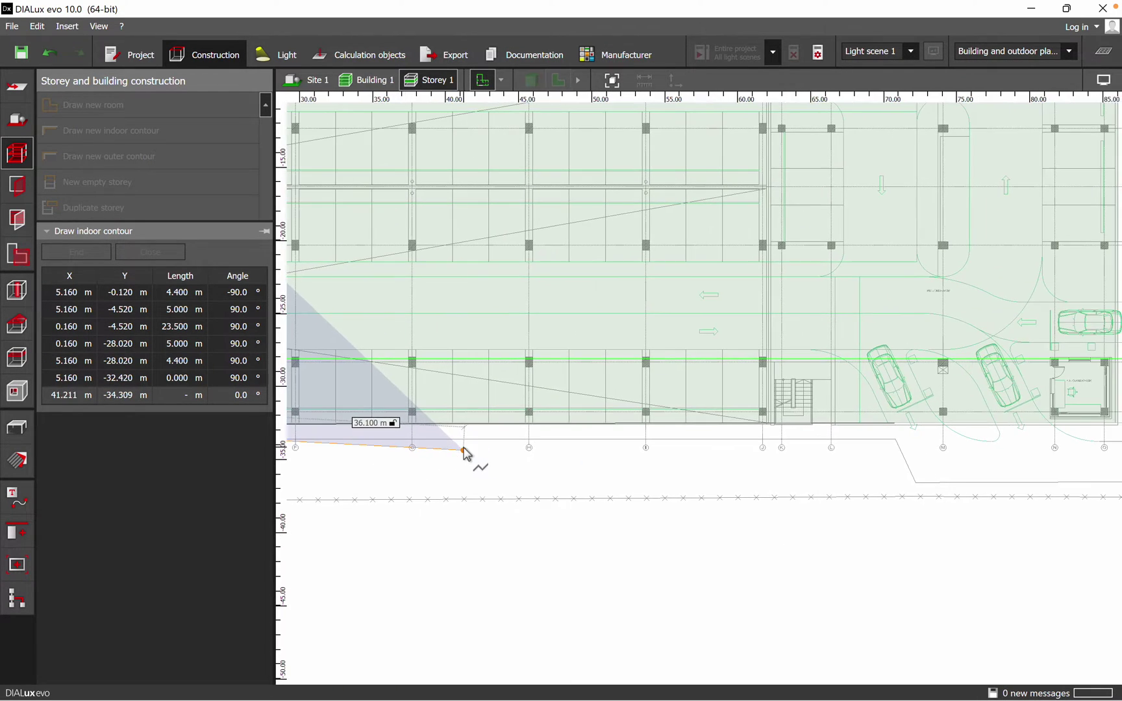
pyautogui.scroll(7, 771, 425)
pyautogui.scroll(4, 638, 394)
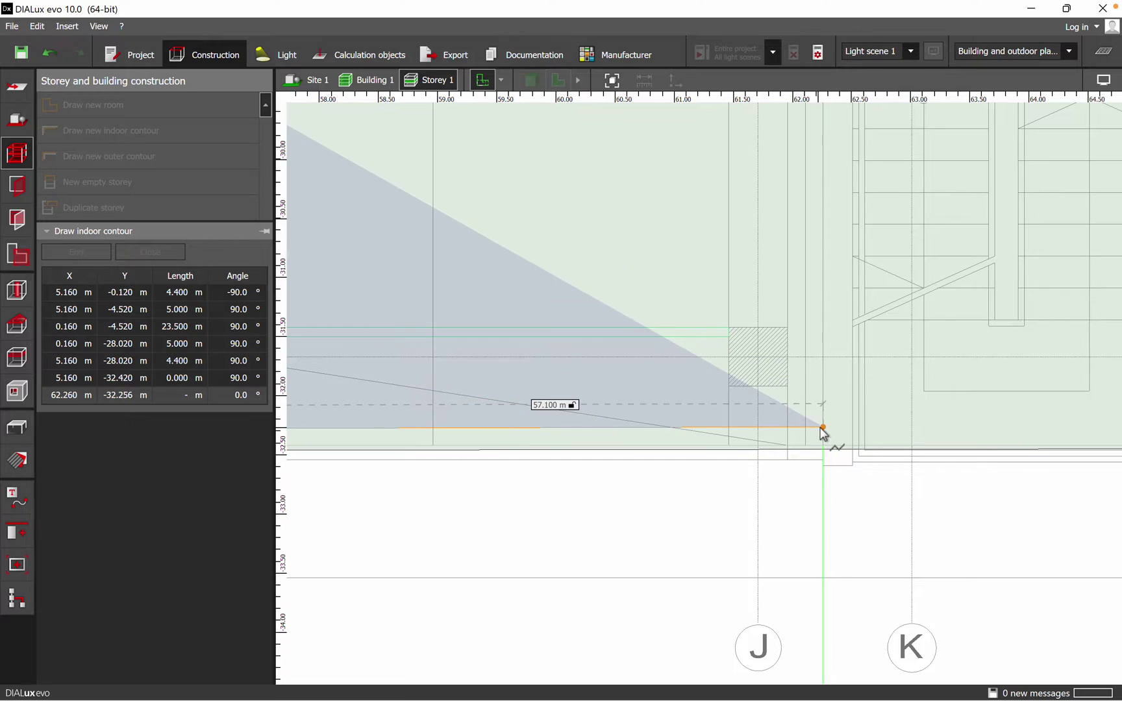
pyautogui.scroll(4, 812, 444)
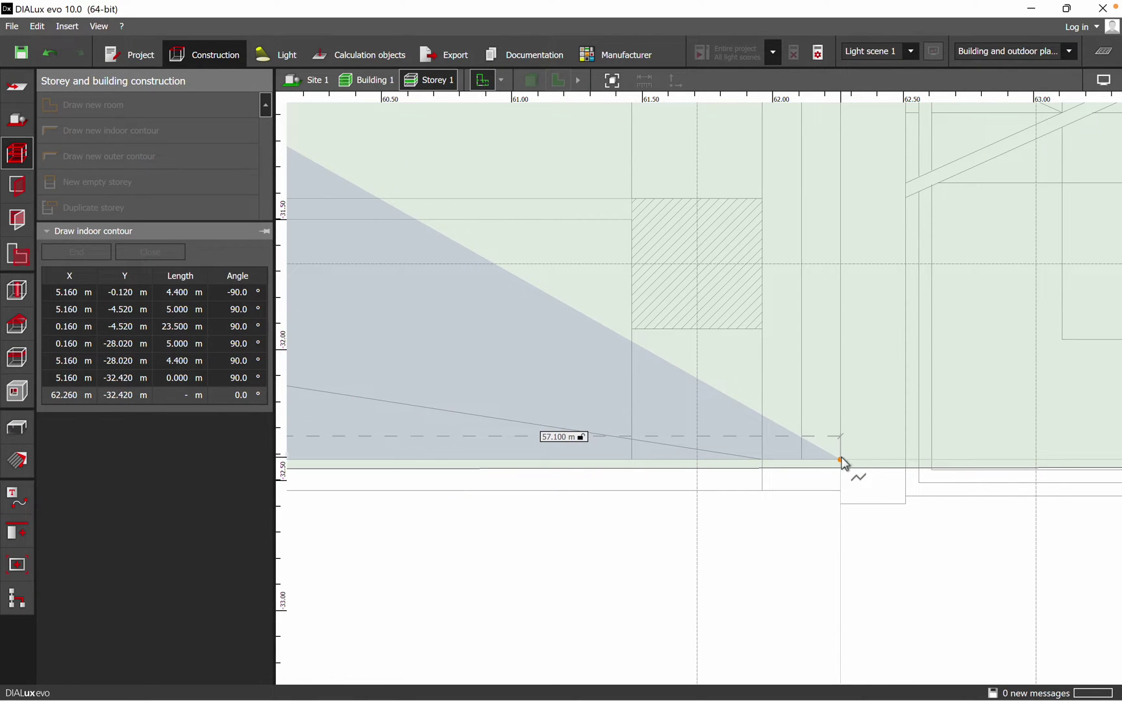
pyautogui.click(840, 460)
# Step: Trace around the staircase between axes J and L with indoor contour edges 4.40 m up, 4.15 m right and 4.393 m down
pyautogui.scroll(-5, 779, 402)
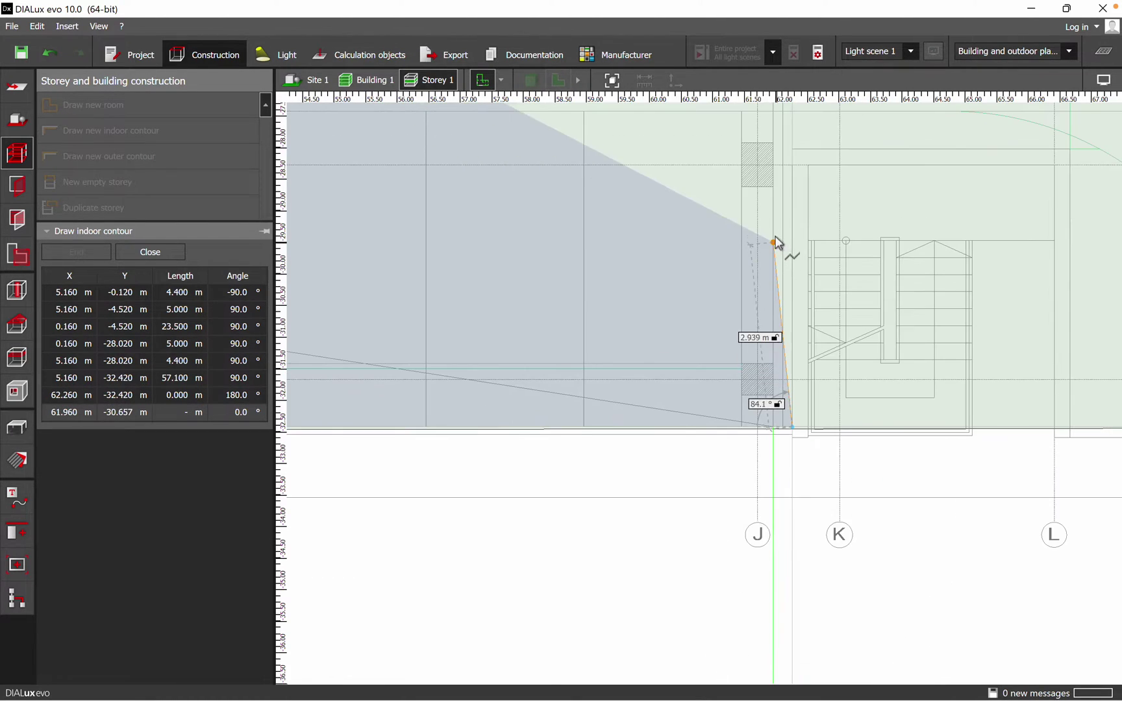
pyautogui.scroll(2, 649, 389)
pyautogui.scroll(2, 657, 335)
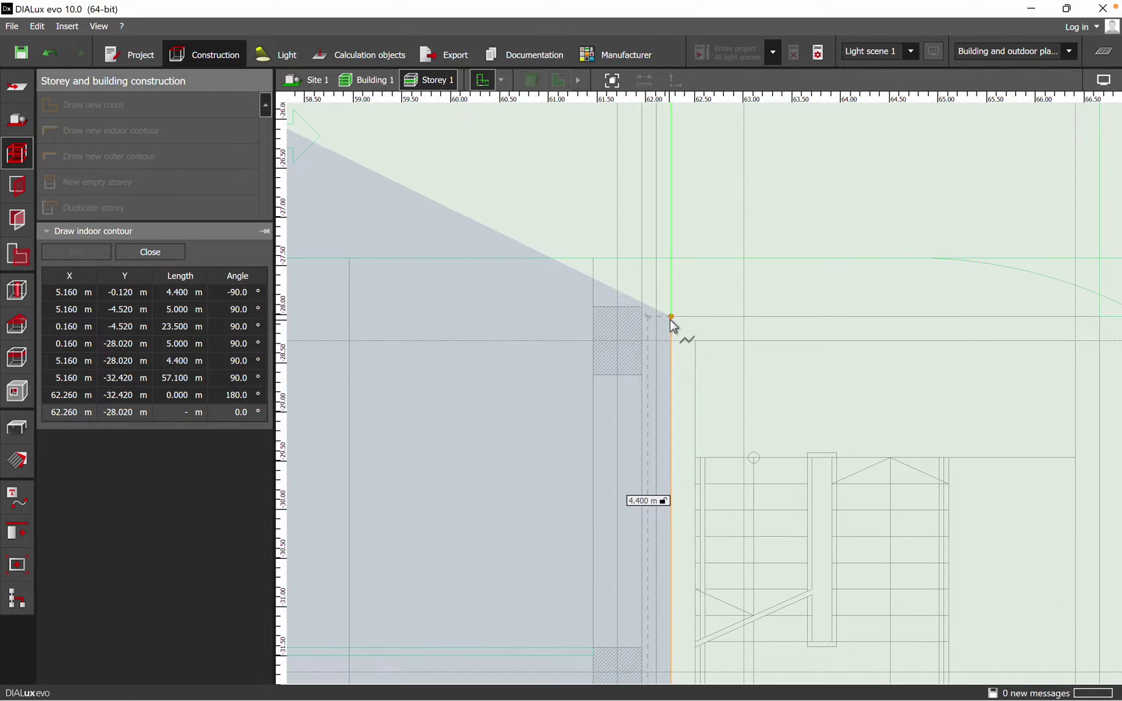
pyautogui.click(705, 333)
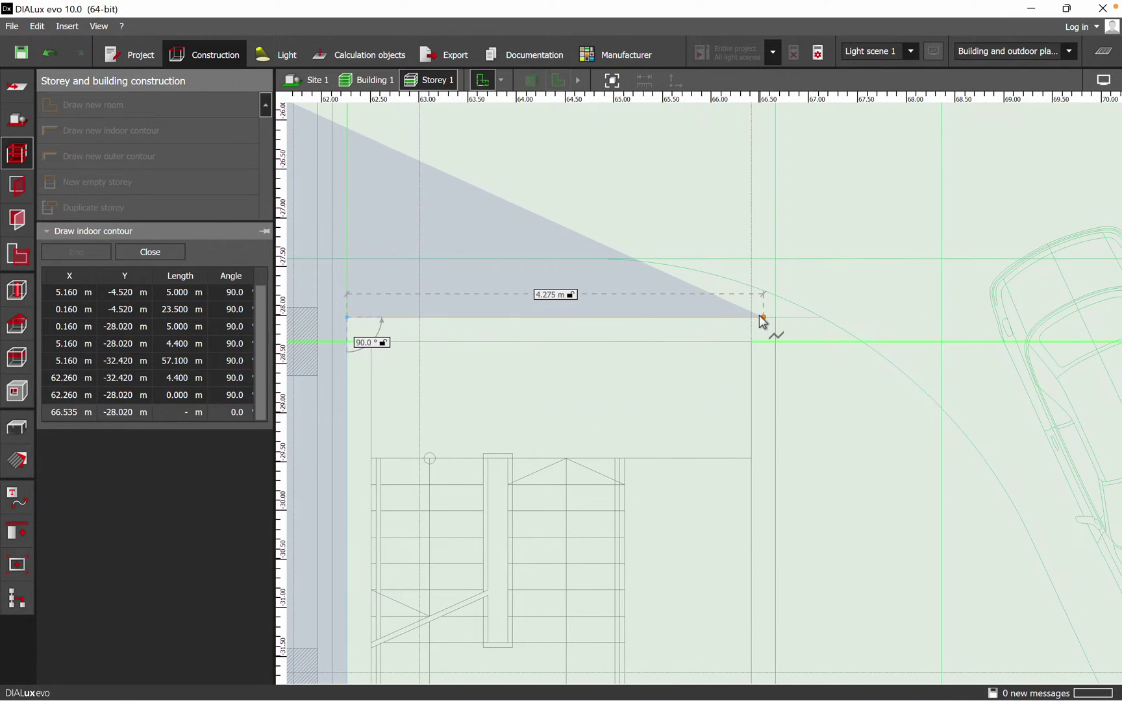
pyautogui.click(751, 318)
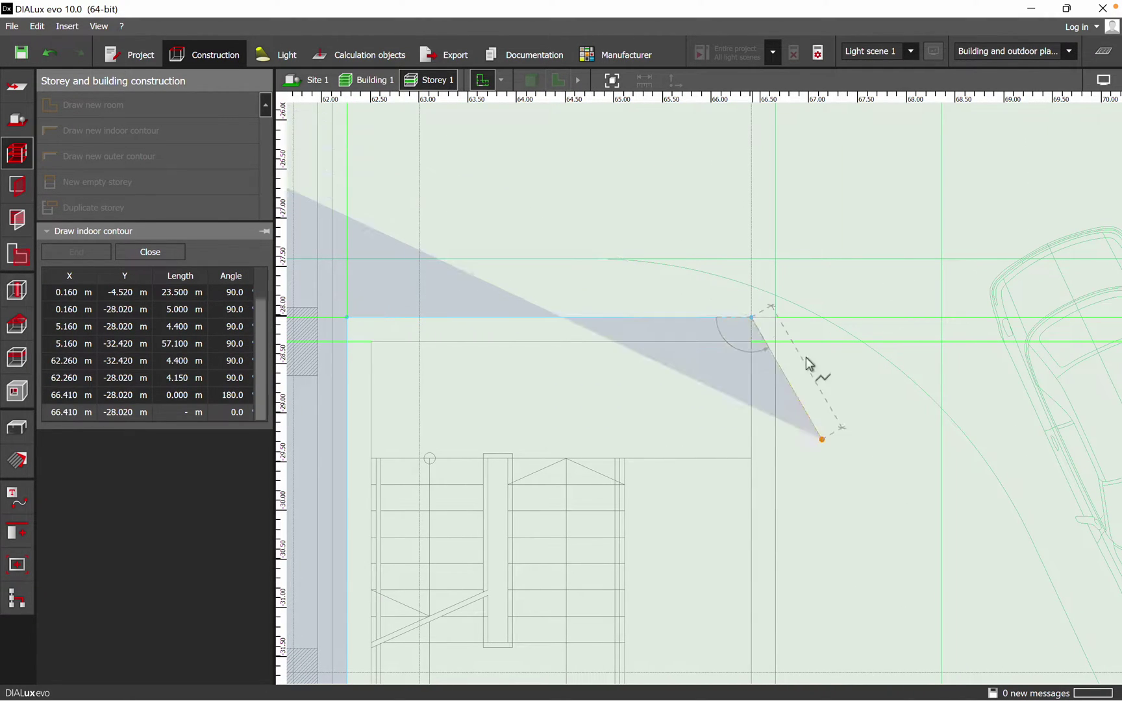
pyautogui.scroll(2, 732, 484)
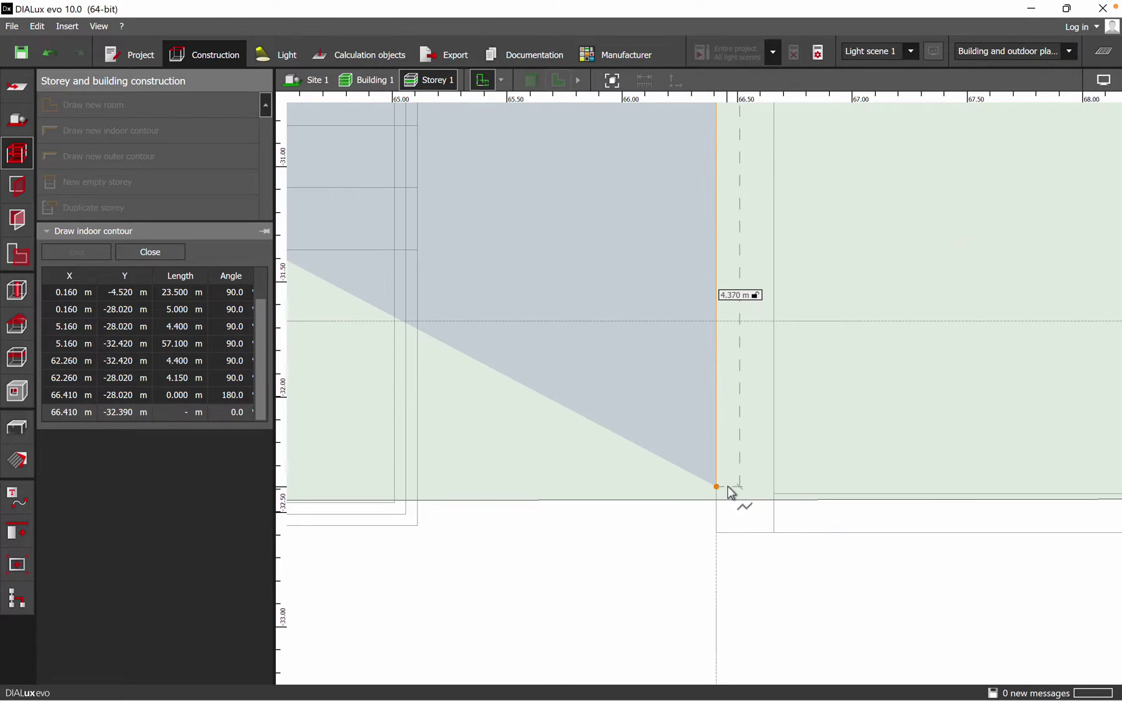
pyautogui.click(721, 495)
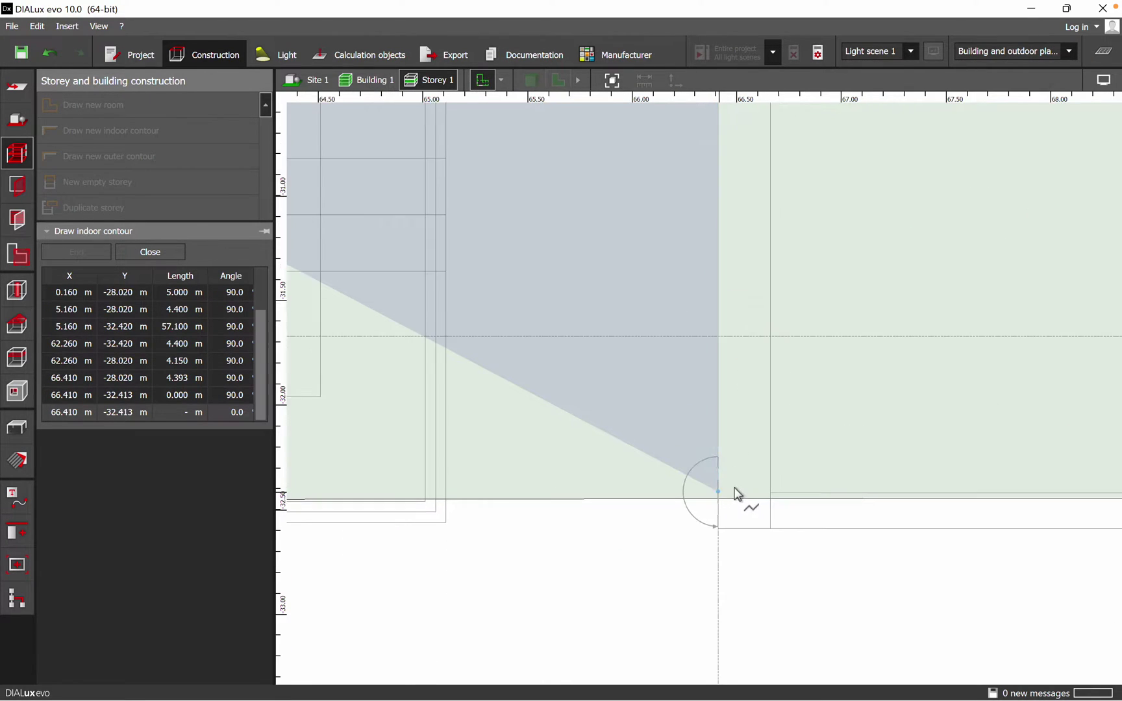
# Step: Continue the indoor contour 14.97 m right along the lower wall to the P08 porter's cabin at X 81.380 m, Y -32.413 m
pyautogui.scroll(-4, 733, 489)
pyautogui.scroll(5, 847, 481)
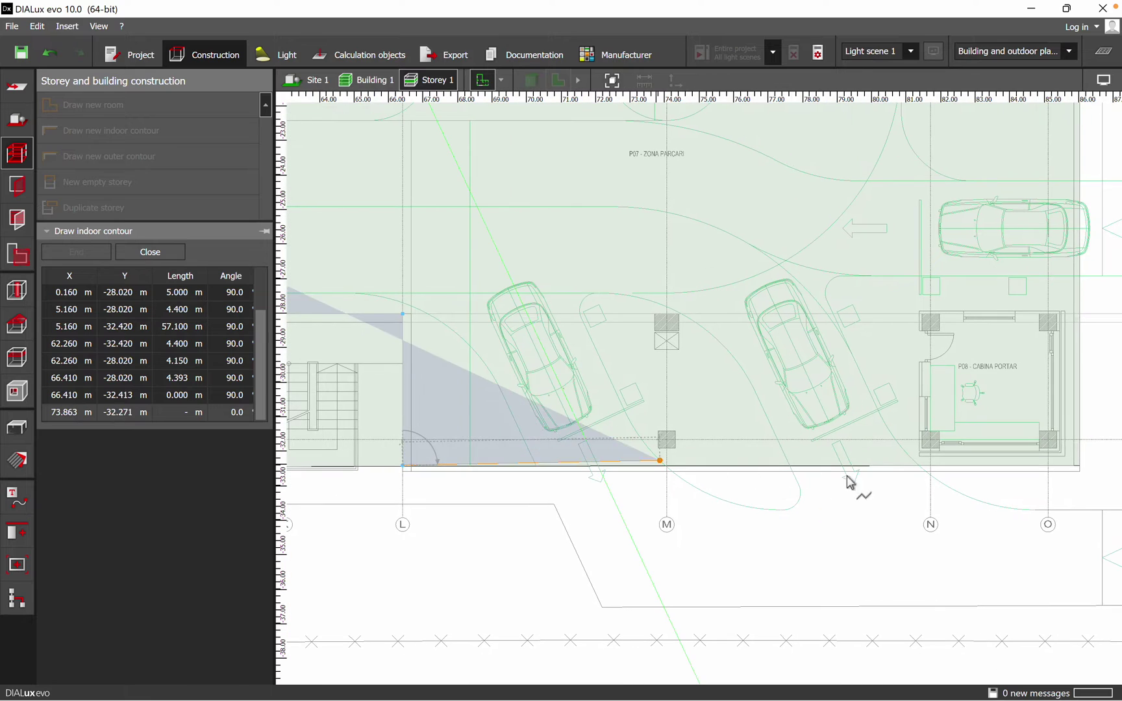
pyautogui.moveTo(852, 284); pyautogui.dragTo(831, 483, button='middle')
pyautogui.moveTo(883, 419); pyautogui.dragTo(943, 252, button='middle')
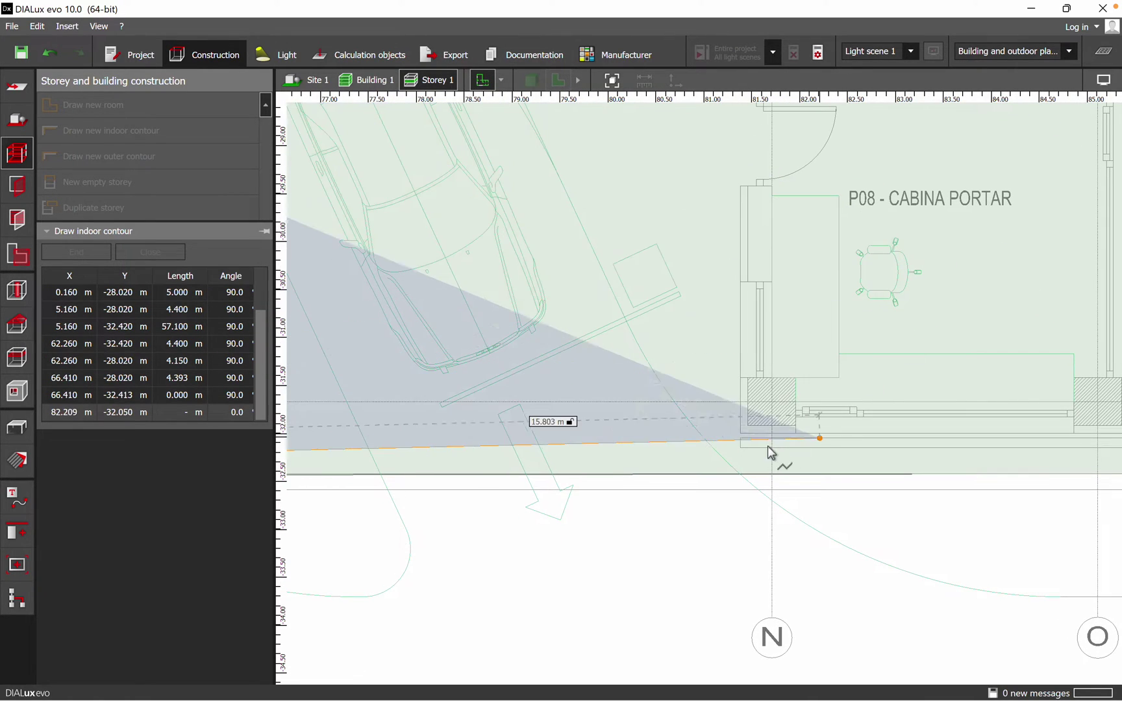
pyautogui.scroll(2, 733, 468)
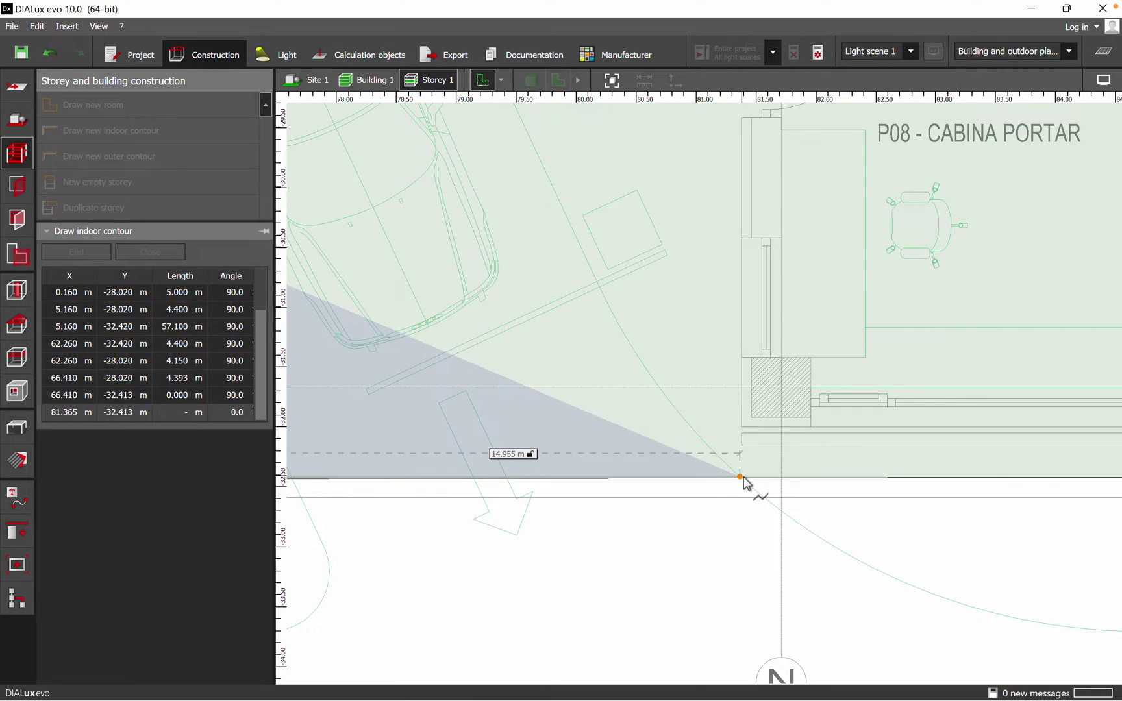
pyautogui.scroll(4, 742, 478)
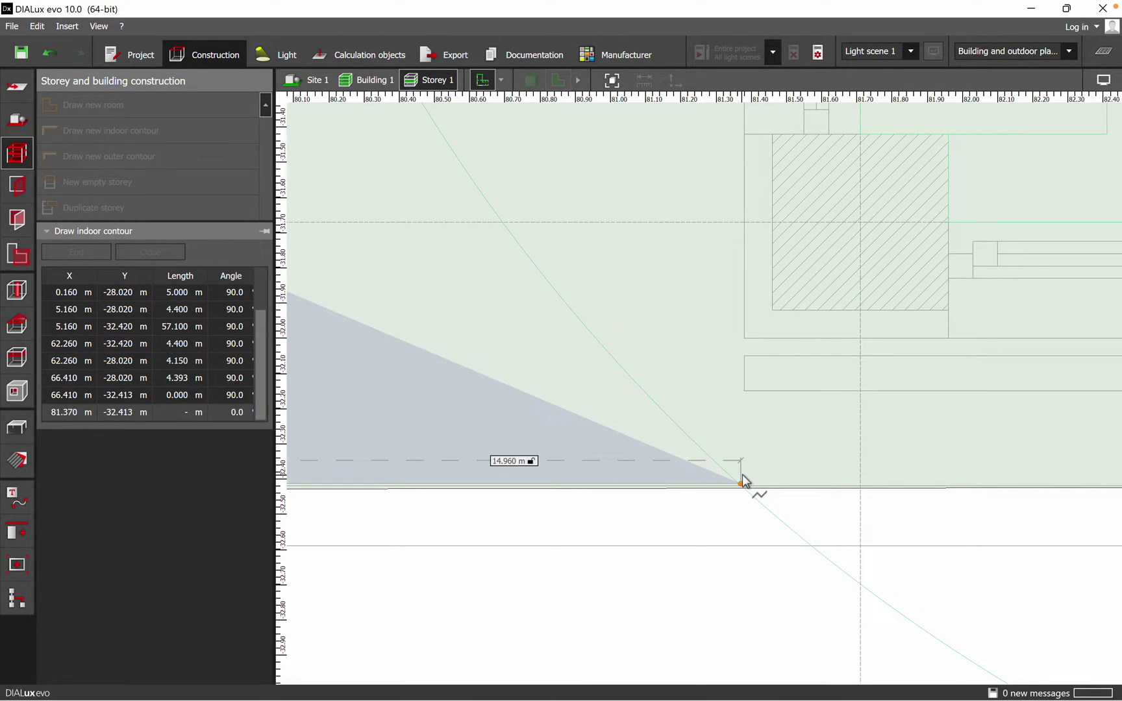
pyautogui.click(742, 483)
# Step: Trace the P08 cabin's outside walls with indoor contour edges 4.473 m up and 4.48 m right to X 85.860 m, Y -27.940 m
pyautogui.scroll(-4, 757, 363)
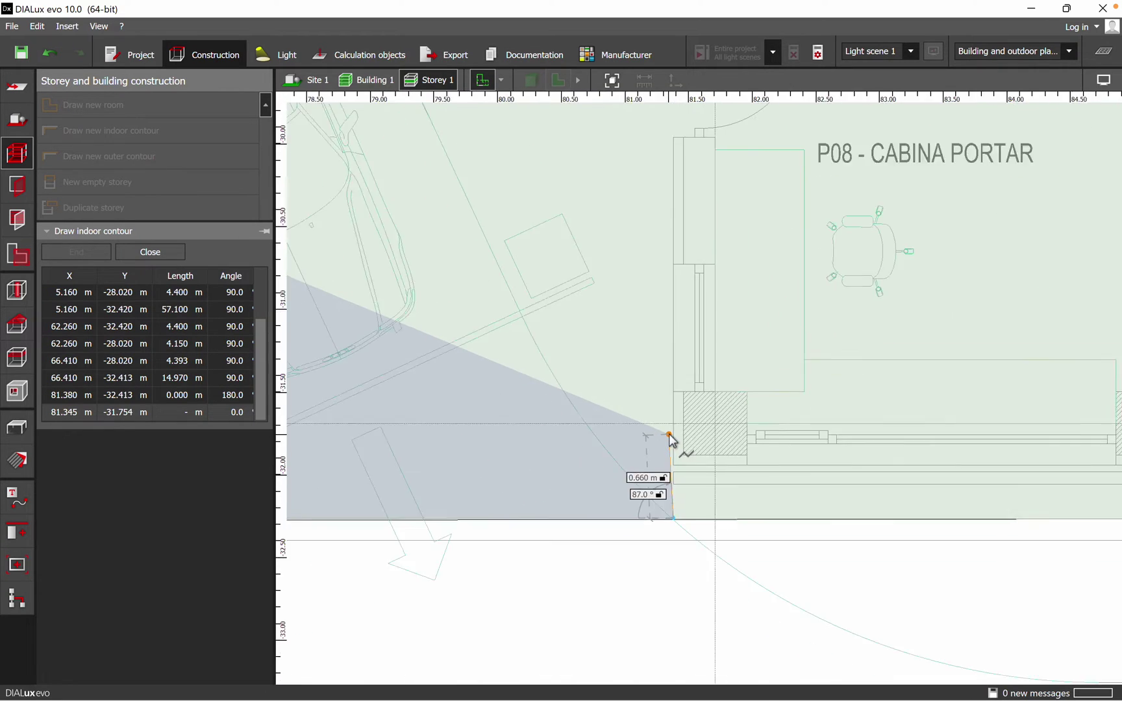
pyautogui.scroll(-3, 671, 438)
pyautogui.click(676, 188)
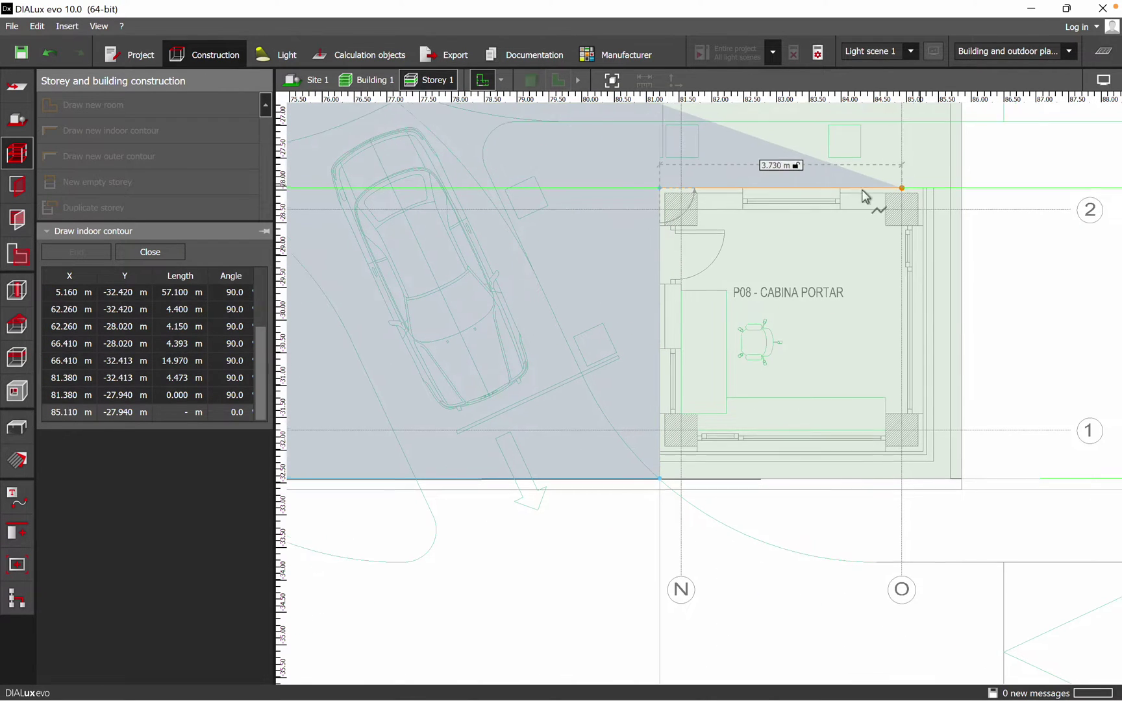
pyautogui.scroll(2, 866, 193)
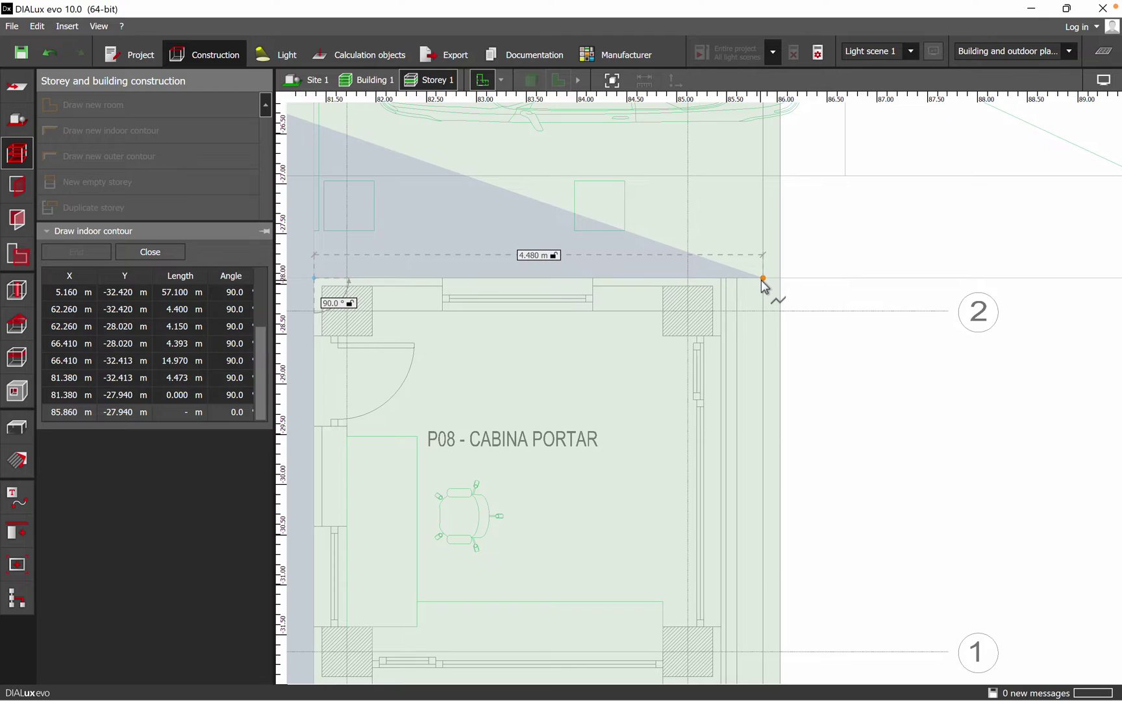
pyautogui.click(761, 280)
# Step: Extend the indoor contour 47.92 m up along the right outer wall to X 85.860 m, Y 19.980 m, near axis 10
pyautogui.scroll(-6, 732, 346)
pyautogui.moveTo(682, 191); pyautogui.dragTo(752, 423, button='middle')
pyautogui.scroll(-1, 719, 258)
pyautogui.moveTo(719, 257); pyautogui.dragTo(756, 459, button='middle')
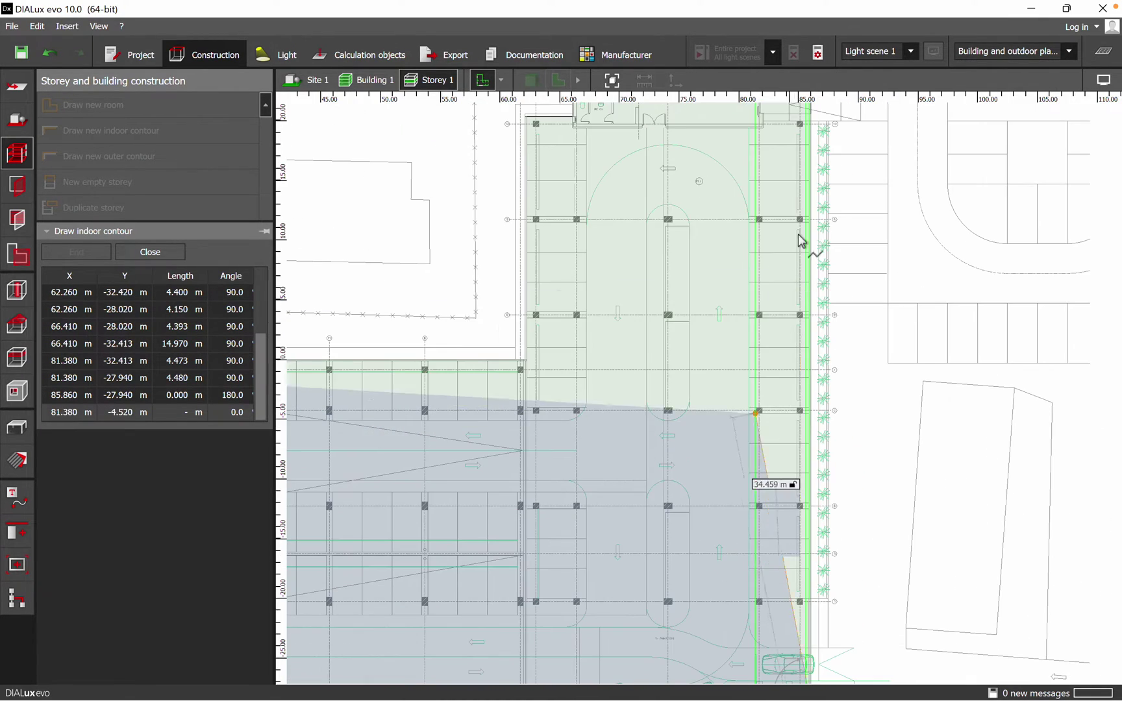
pyautogui.scroll(-2, 792, 285)
pyautogui.moveTo(782, 327); pyautogui.dragTo(781, 390, button='middle')
pyautogui.scroll(6, 773, 273)
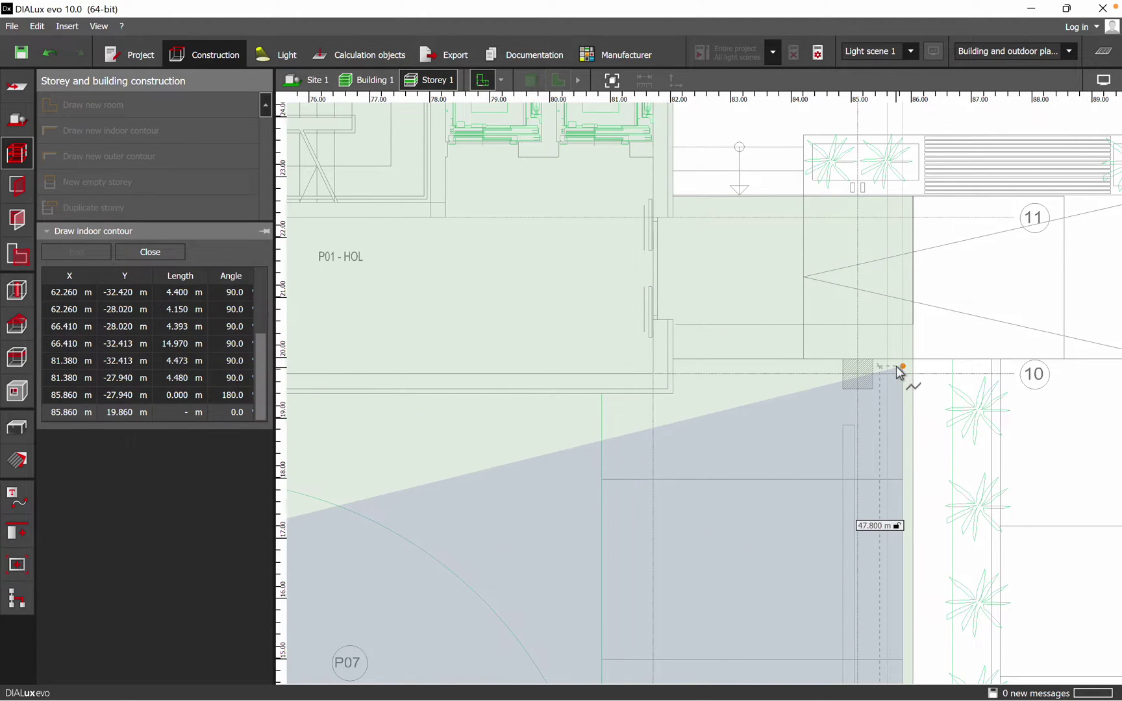
pyautogui.scroll(6, 902, 367)
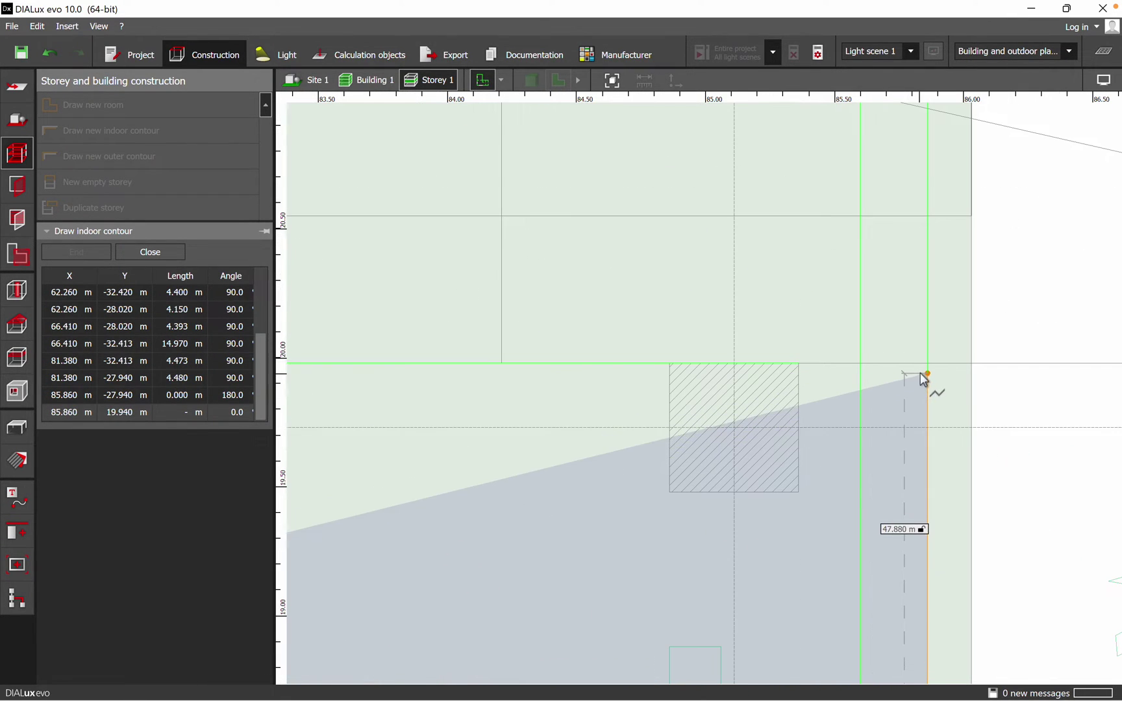
pyautogui.click(927, 365)
# Step: Continue the indoor contour 3.82 m left to the P01 hall wall and 0.58 m down to X 82.040 m, Y 19.400 m
pyautogui.scroll(-3, 838, 402)
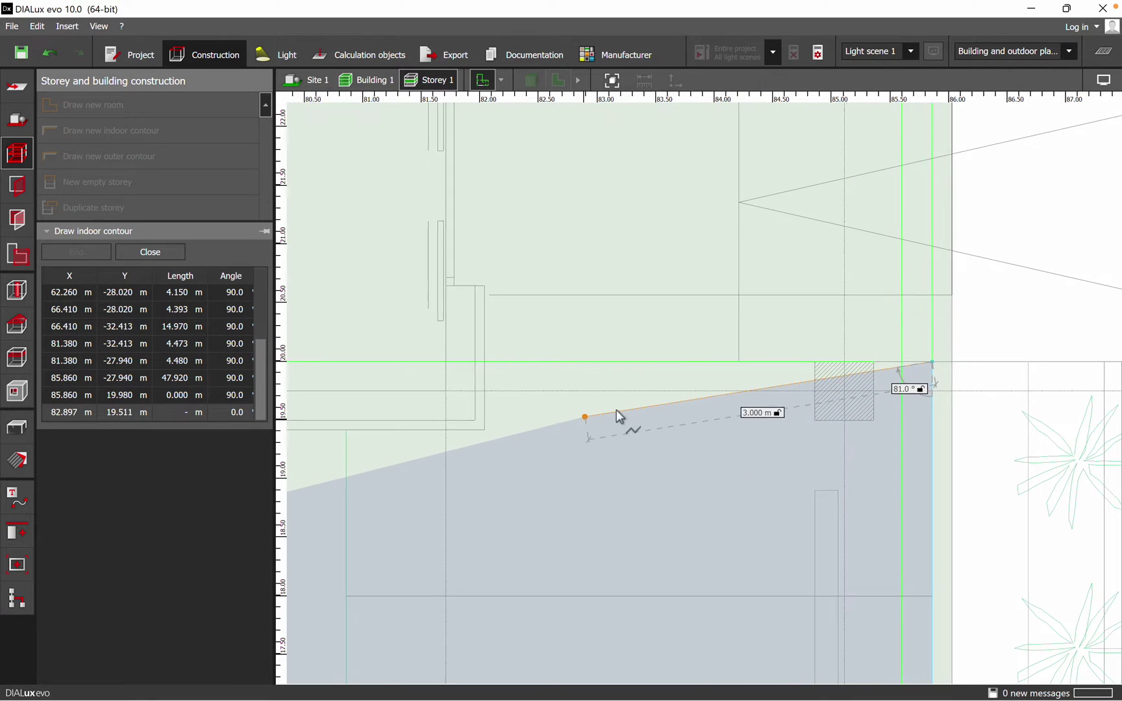
pyautogui.click(690, 343)
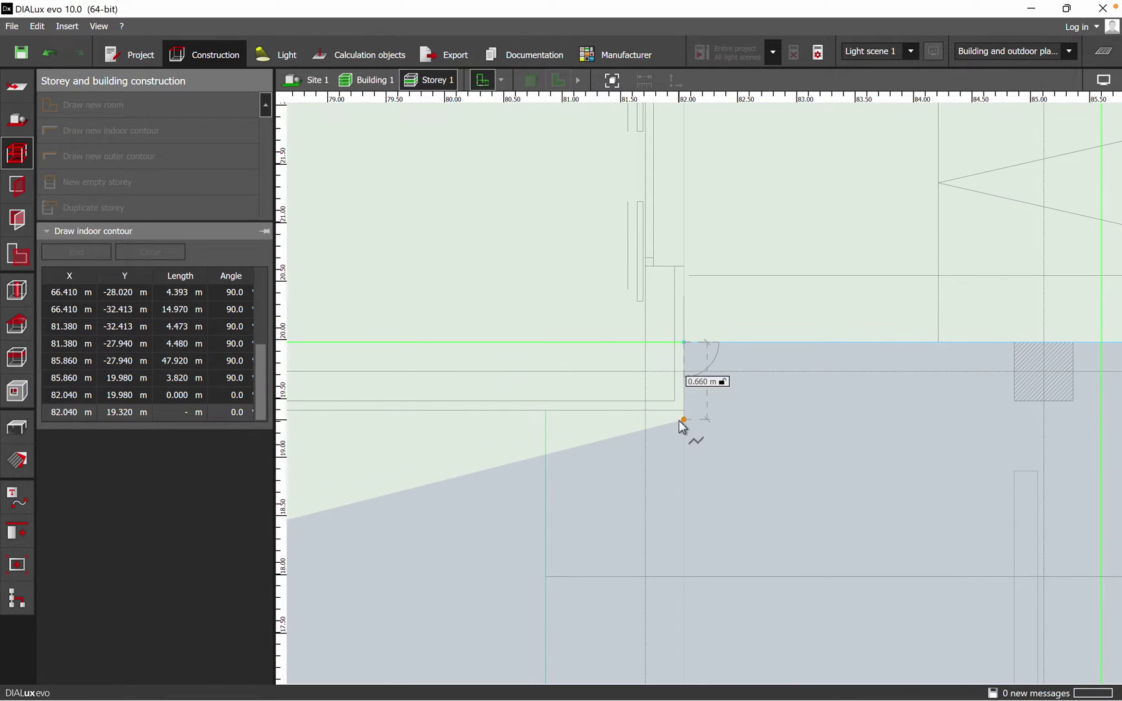
pyautogui.click(680, 412)
# Step: Extend the indoor contour 15.96 m left below the hall and toilet rooms to X 66.080 m, Y 19.400 m
pyautogui.scroll(-1, 680, 411)
pyautogui.scroll(-5, 597, 442)
pyautogui.scroll(2, 746, 433)
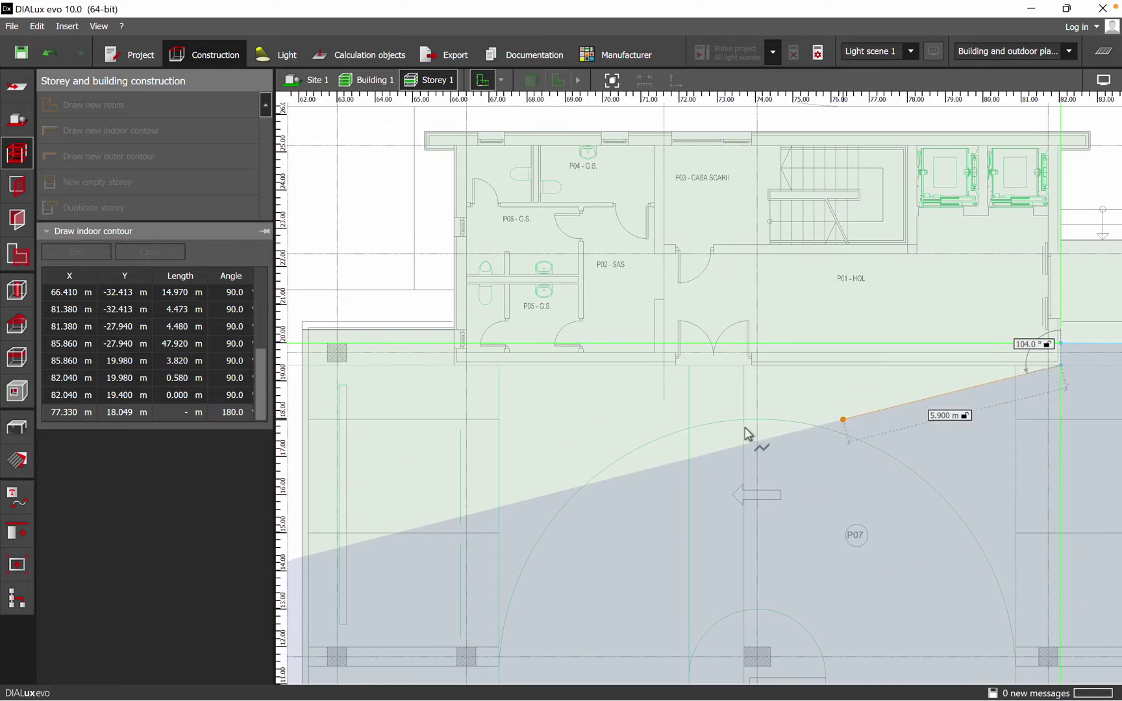
pyautogui.scroll(1, 429, 376)
pyautogui.scroll(2, 422, 380)
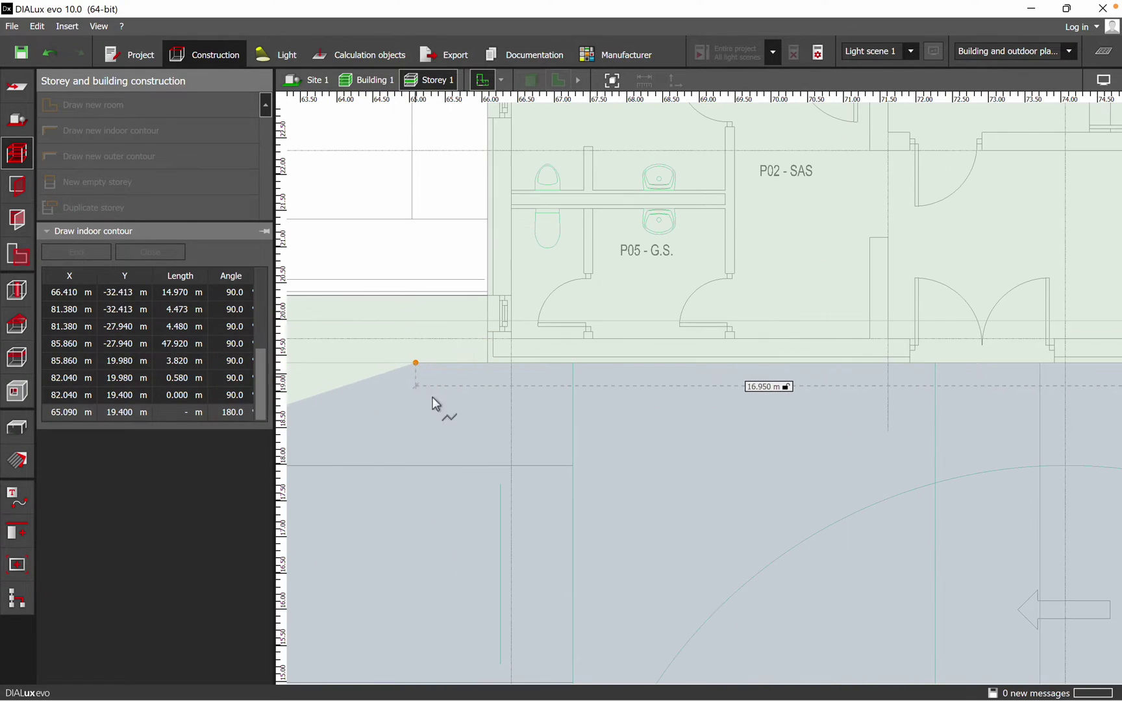
pyautogui.scroll(2, 494, 372)
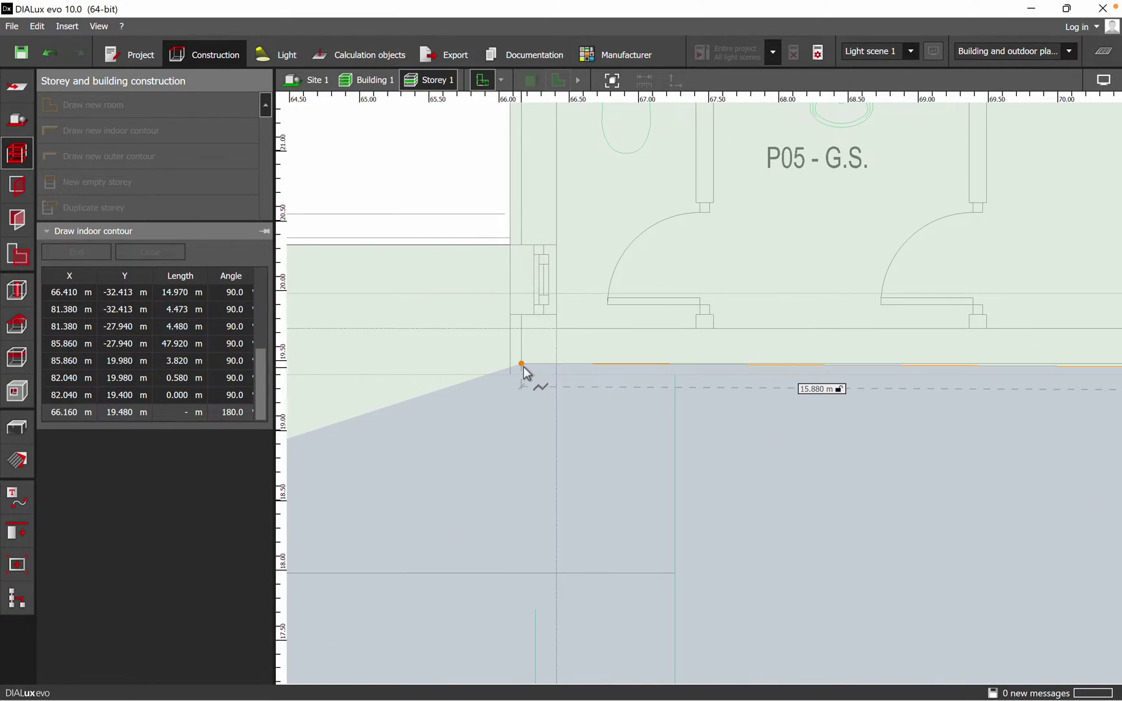
pyautogui.click(511, 378)
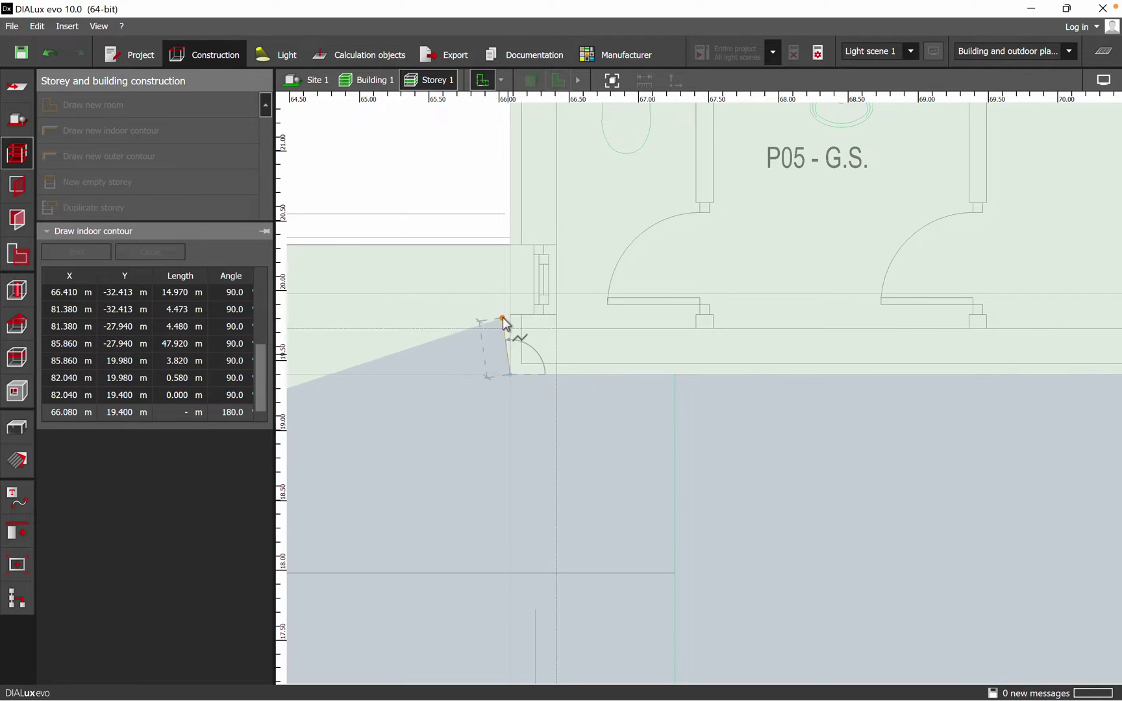
# Step: Trace the upper corner beside the P05 toilet with indoor contour edges 0.90 m up and 3.82 m left to X 62.260 m, Y 20.300 m
pyautogui.scroll(2, 461, 247)
pyautogui.click(574, 272)
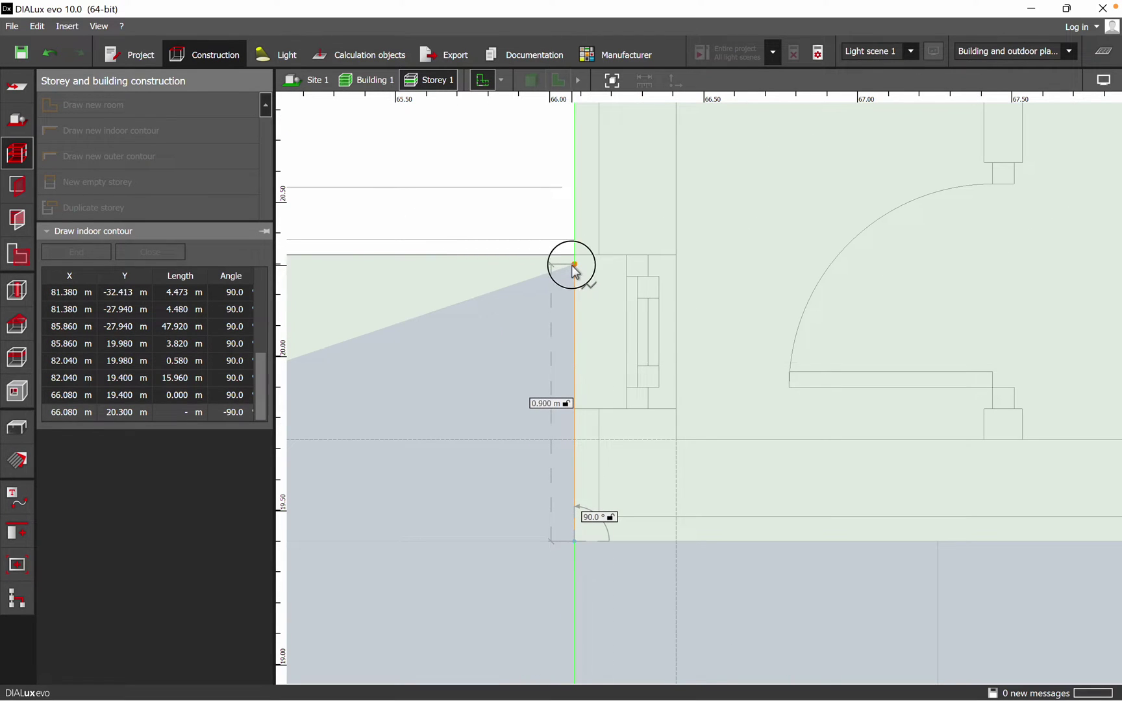
pyautogui.scroll(-3, 583, 280)
pyautogui.scroll(2, 555, 281)
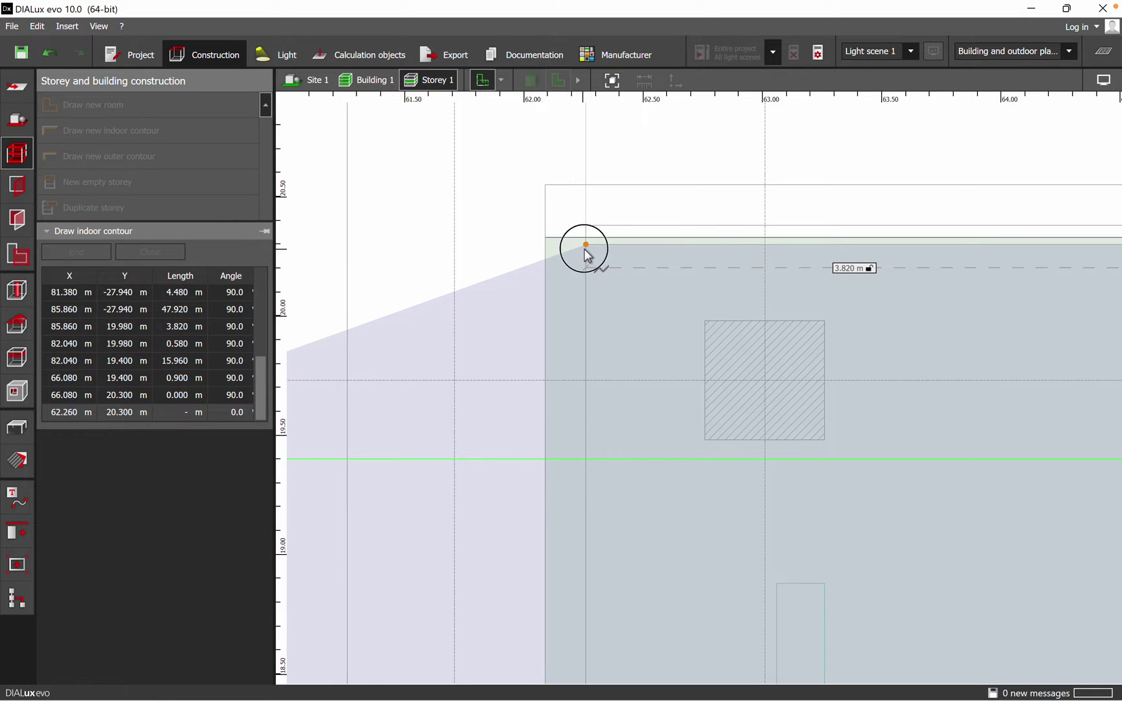
pyautogui.click(584, 246)
# Step: Run the indoor contour 20.42 m down to the inner corner at X 62.260 m, Y -0.120 m, and close it back to its start
pyautogui.scroll(-6, 571, 245)
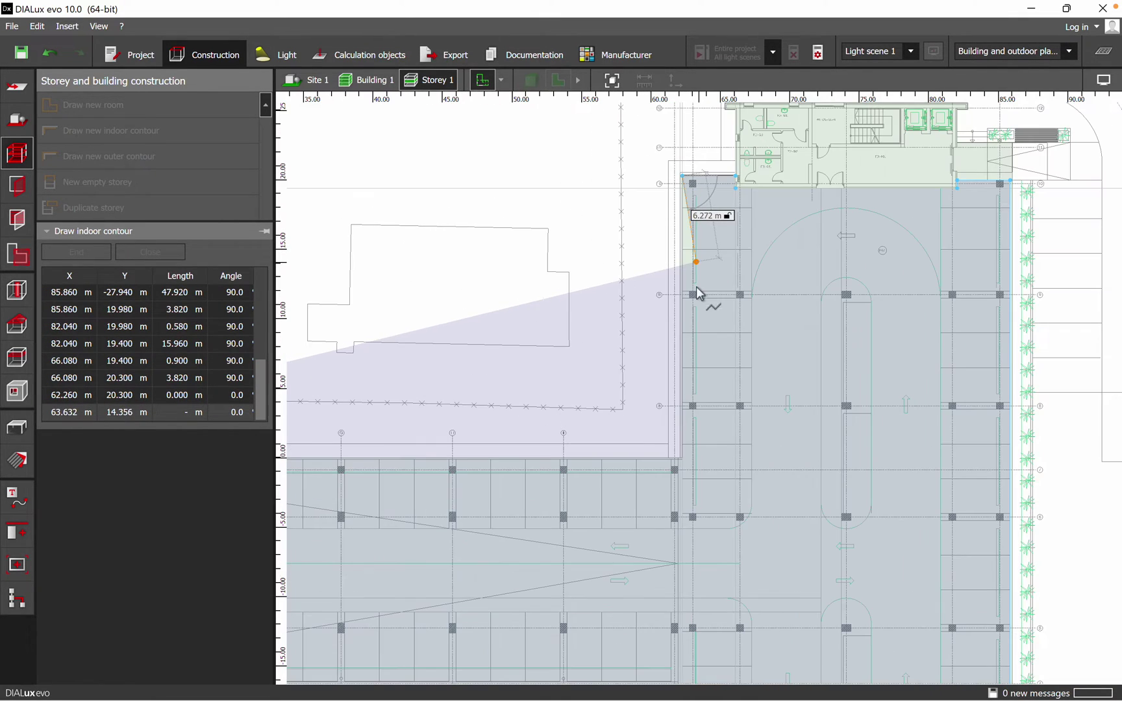
pyautogui.scroll(5, 662, 492)
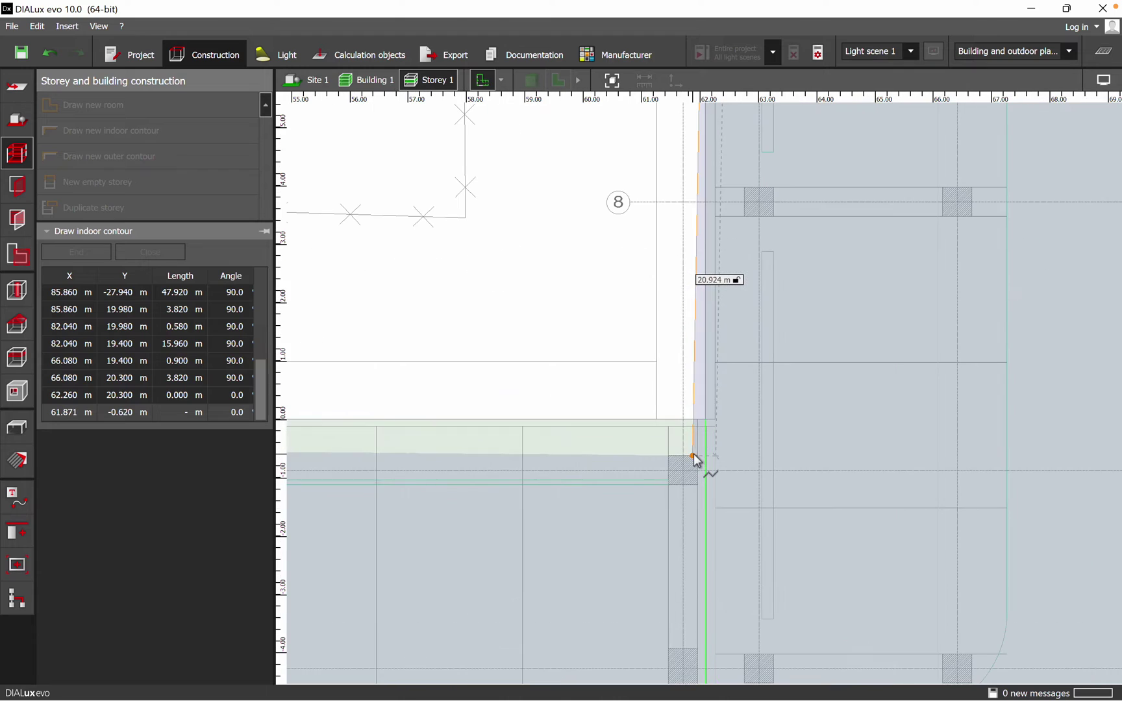
pyautogui.scroll(3, 716, 448)
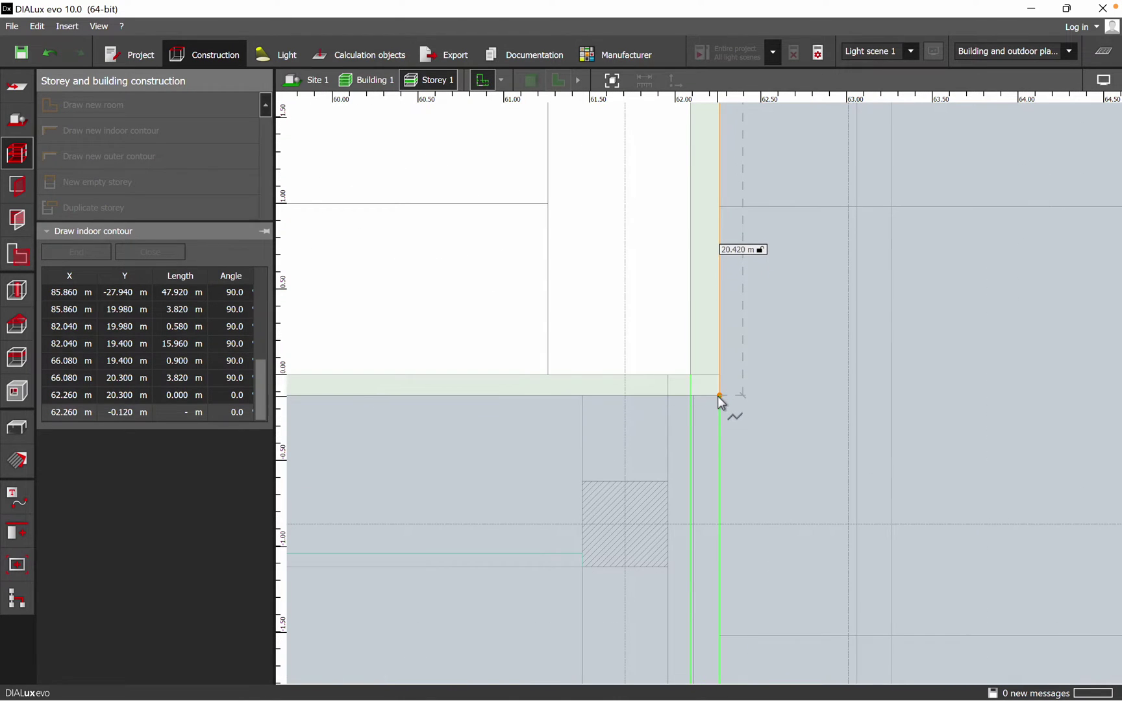
pyautogui.click(720, 396)
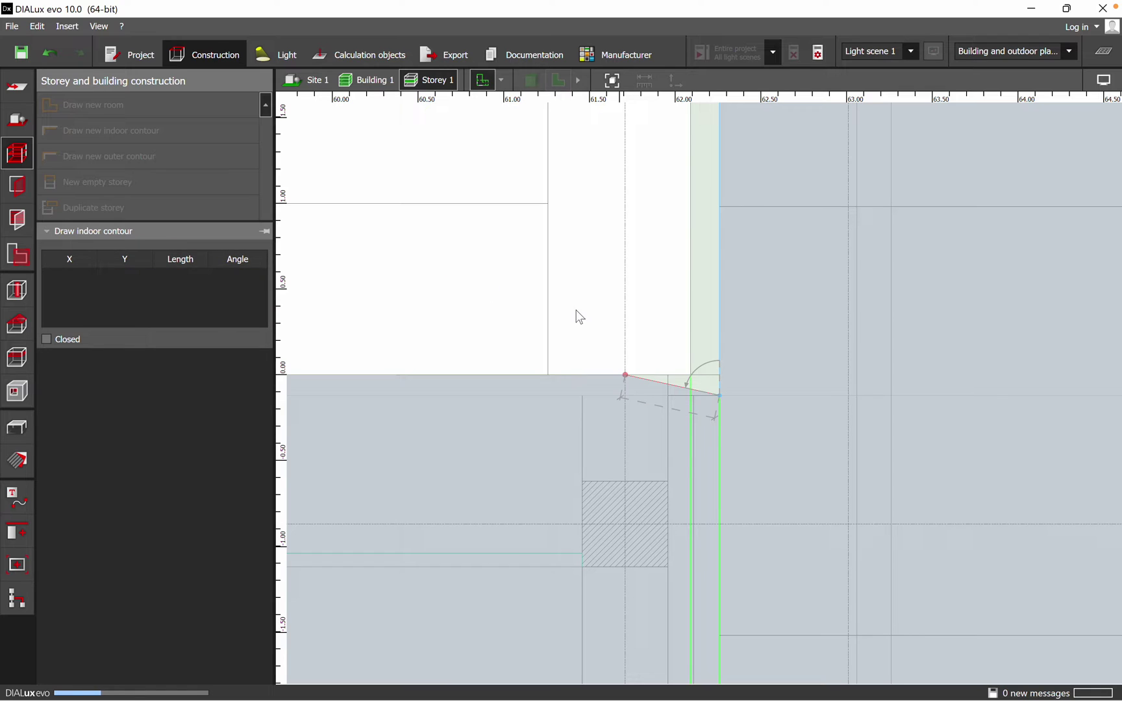
pyautogui.scroll(-2, 628, 290)
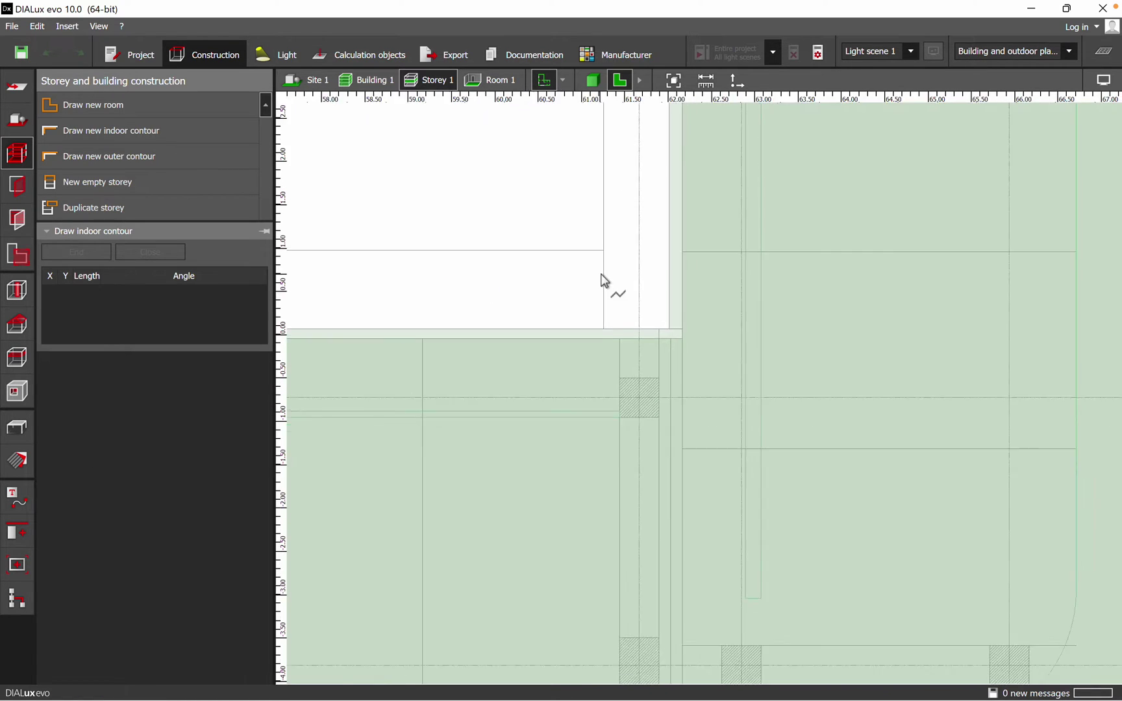
pyautogui.scroll(-5, 604, 280)
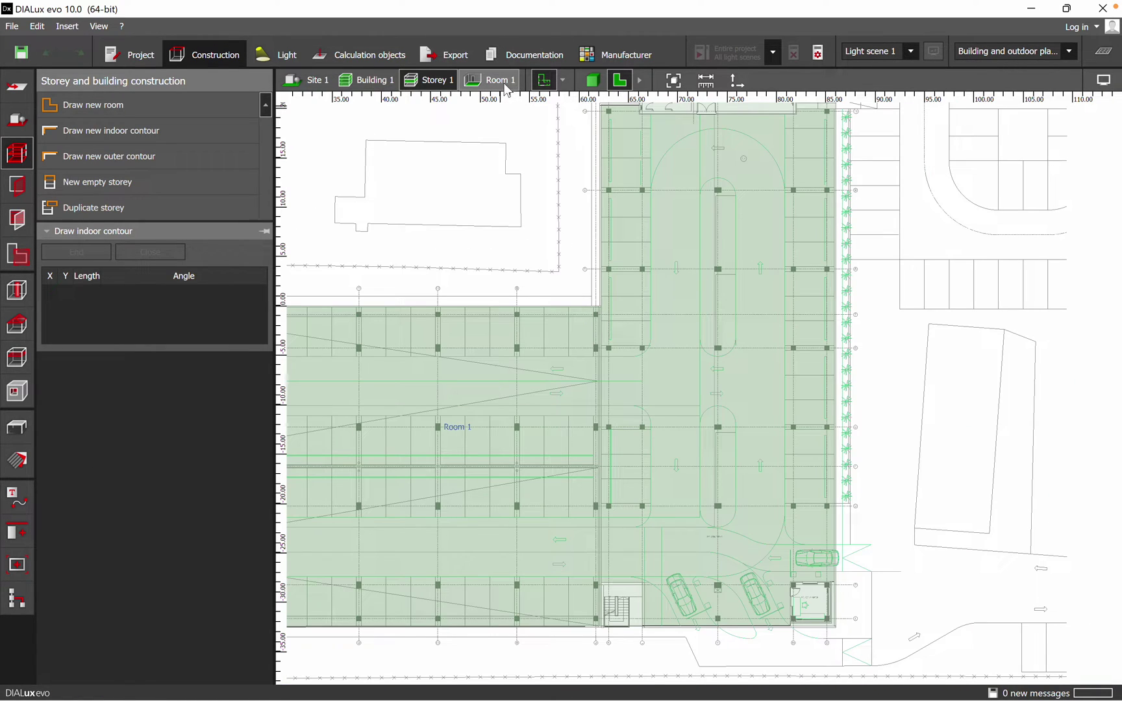
# Step: Inspect the shape of Room 1 on its own in the 3D view from different angles
pyautogui.click(504, 83)
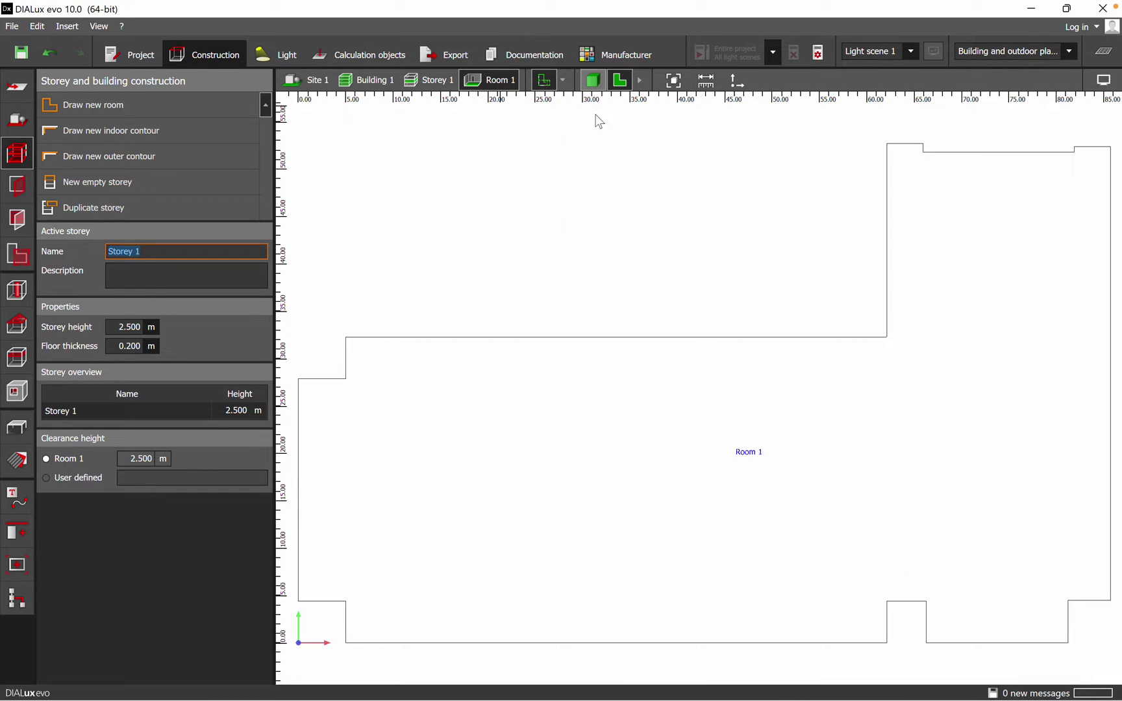
pyautogui.click(591, 80)
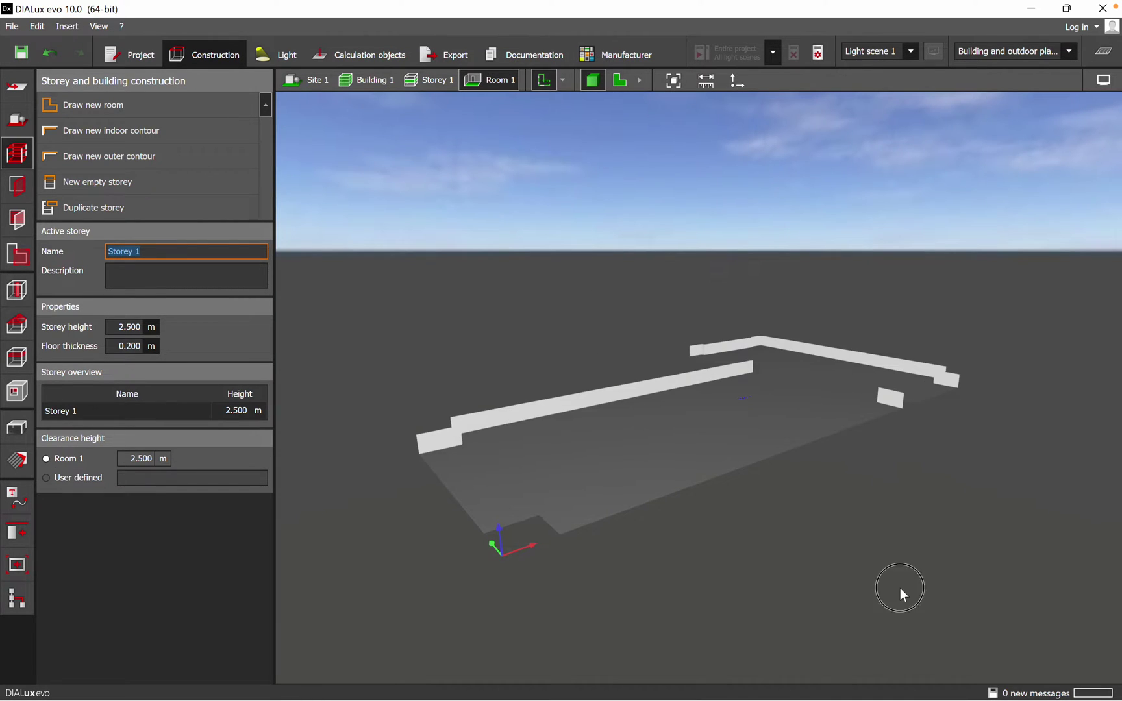
pyautogui.moveTo(900, 588); pyautogui.dragTo(692, 542, button='right')
pyautogui.moveTo(479, 165); pyautogui.dragTo(416, 135, button='right')
# Step: Examine the storey with the imported plan in 3D, declining the save reminder, and return to Room 1's floor plan
pyautogui.click(437, 85)
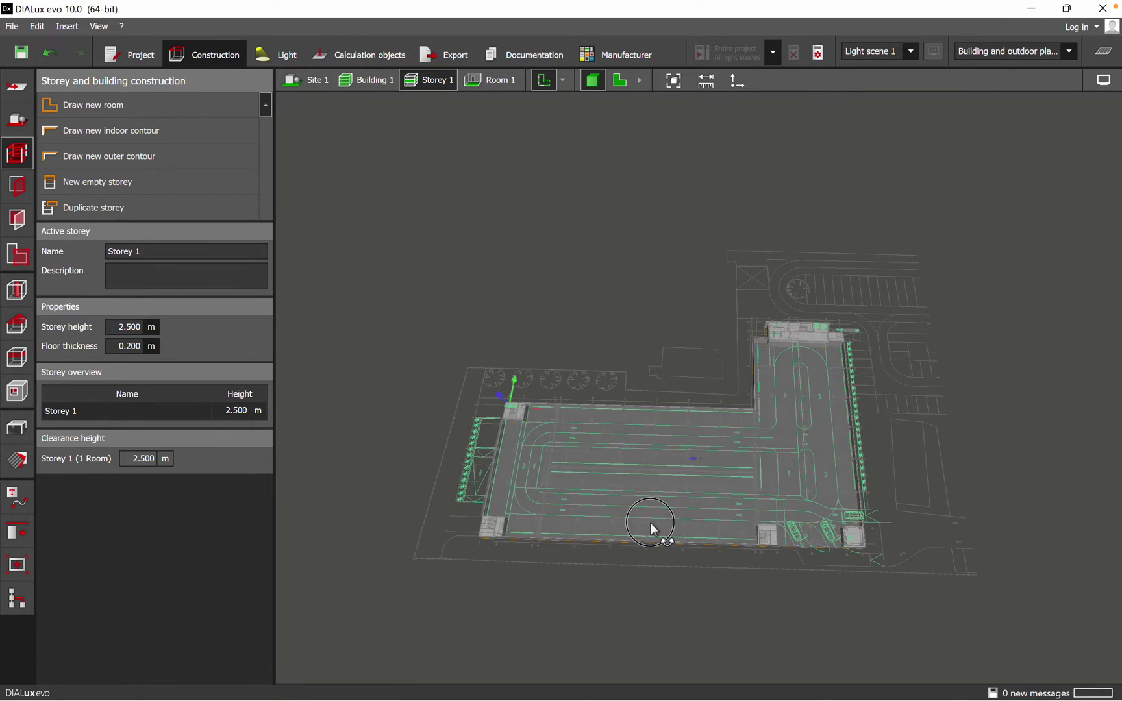
pyautogui.scroll(5, 594, 475)
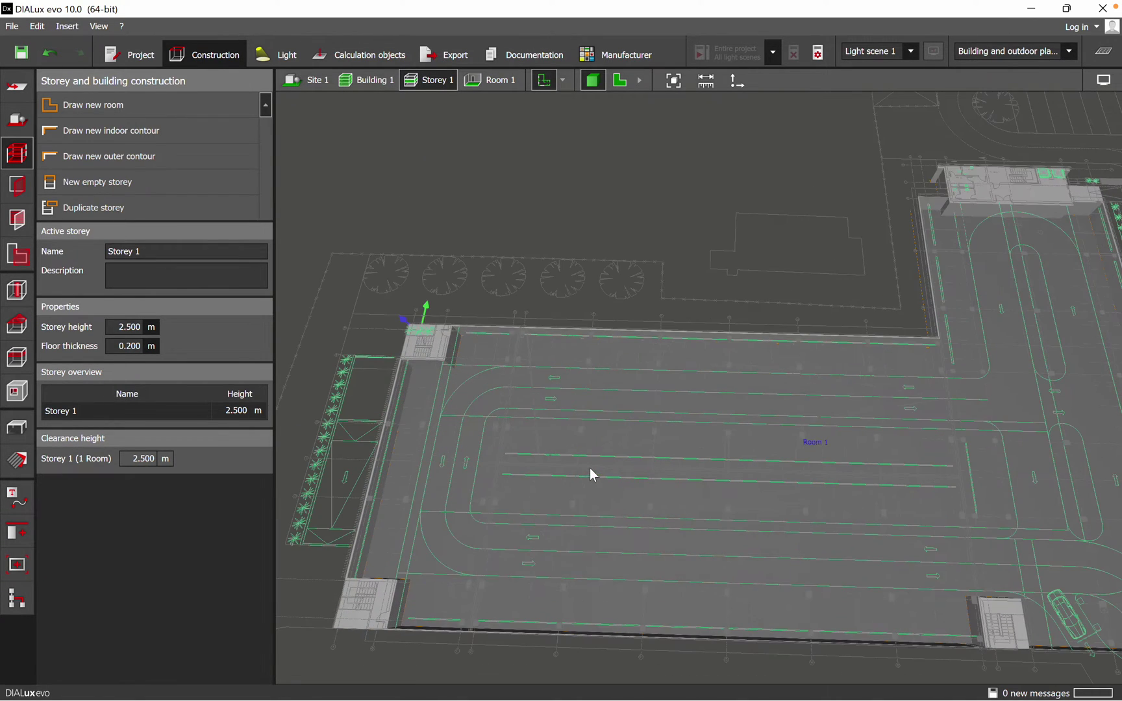
pyautogui.moveTo(856, 435); pyautogui.dragTo(689, 413, button='middle')
pyautogui.scroll(5, 753, 307)
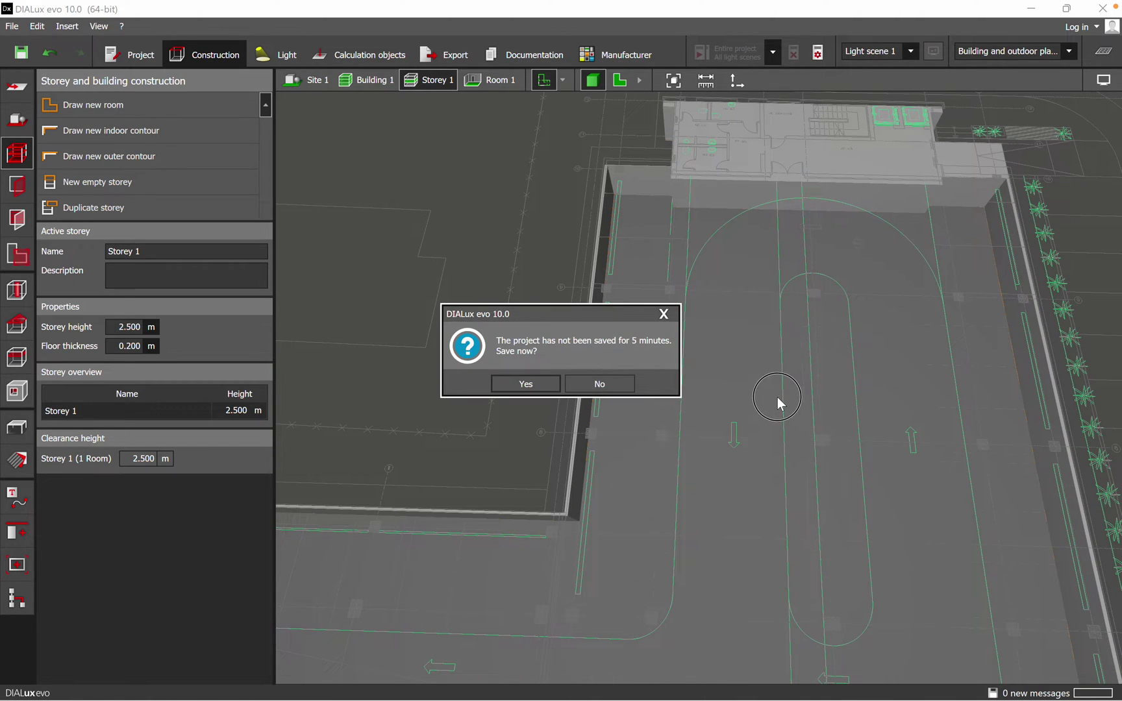
pyautogui.click(614, 384)
pyautogui.scroll(3, 932, 310)
pyautogui.scroll(-5, 929, 303)
pyautogui.scroll(3, 722, 433)
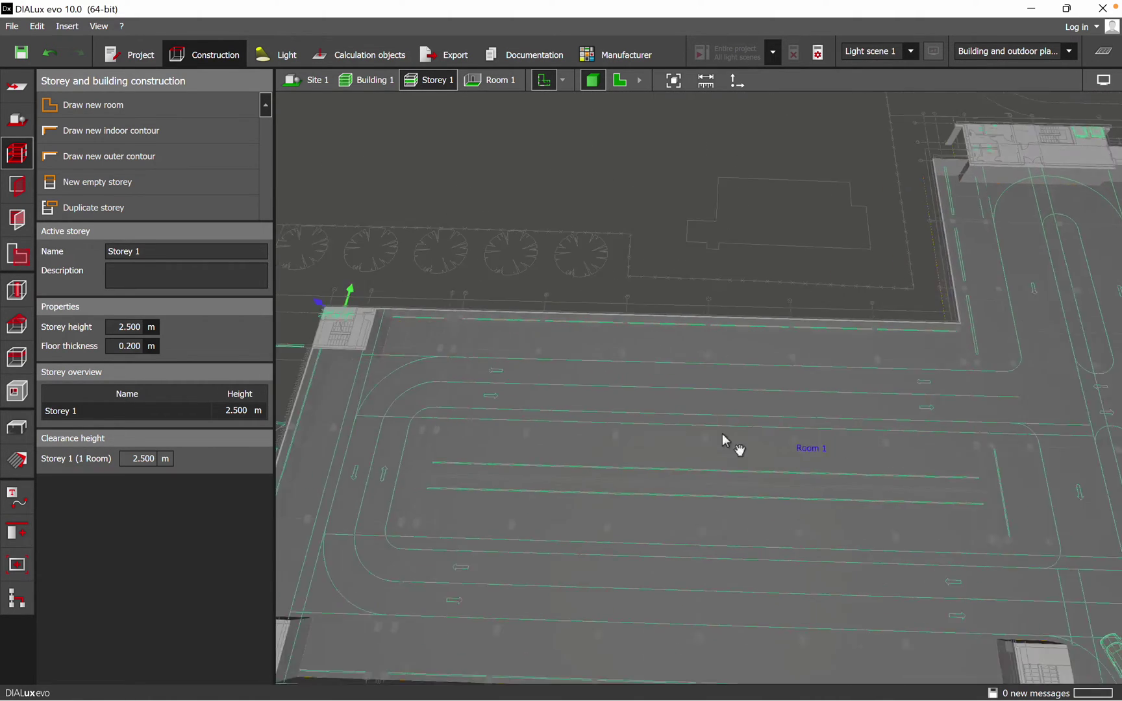
pyautogui.moveTo(722, 433); pyautogui.dragTo(641, 423, button='middle')
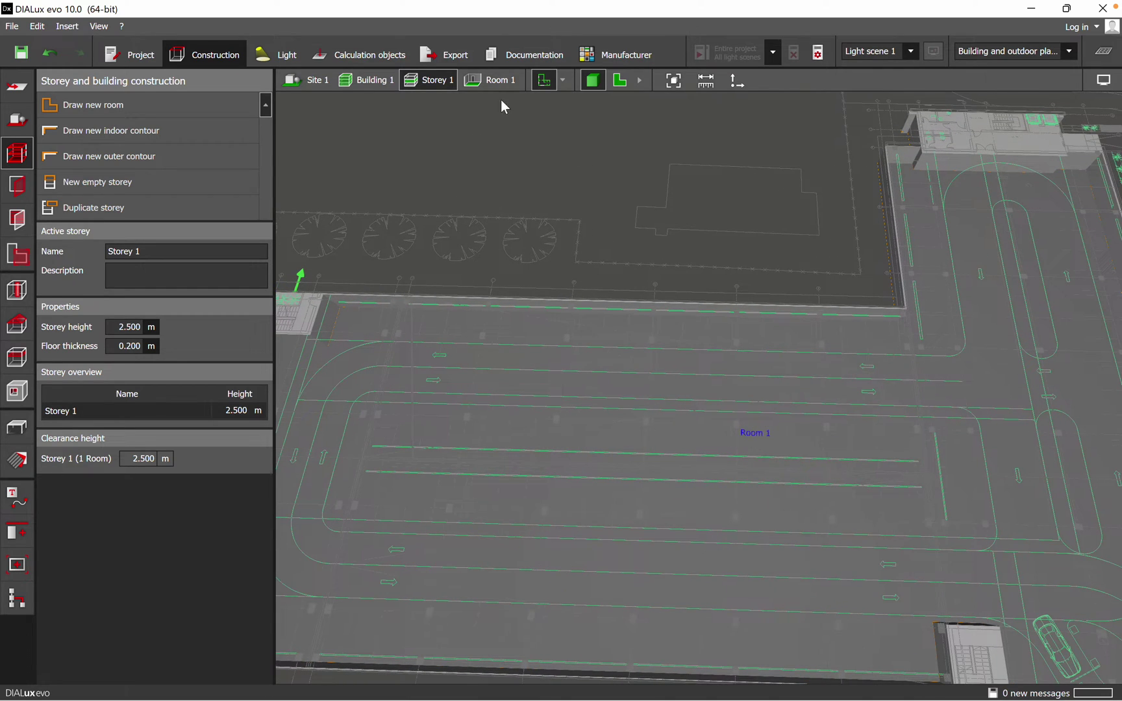
pyautogui.click(492, 79)
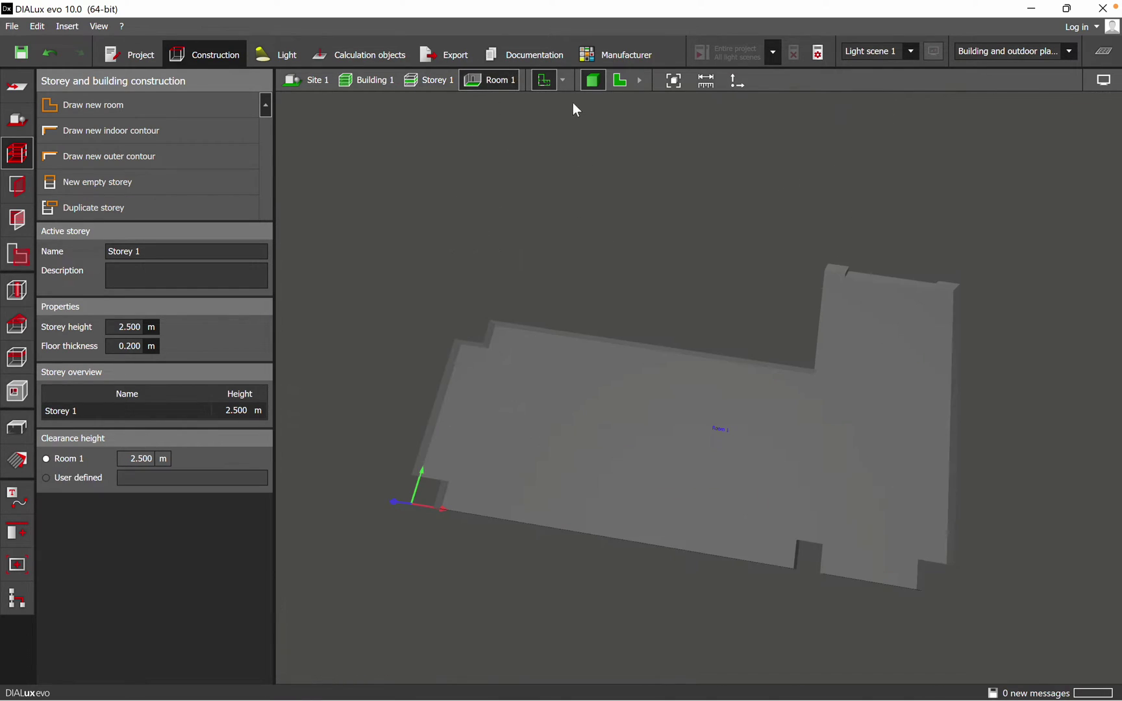
pyautogui.click(620, 80)
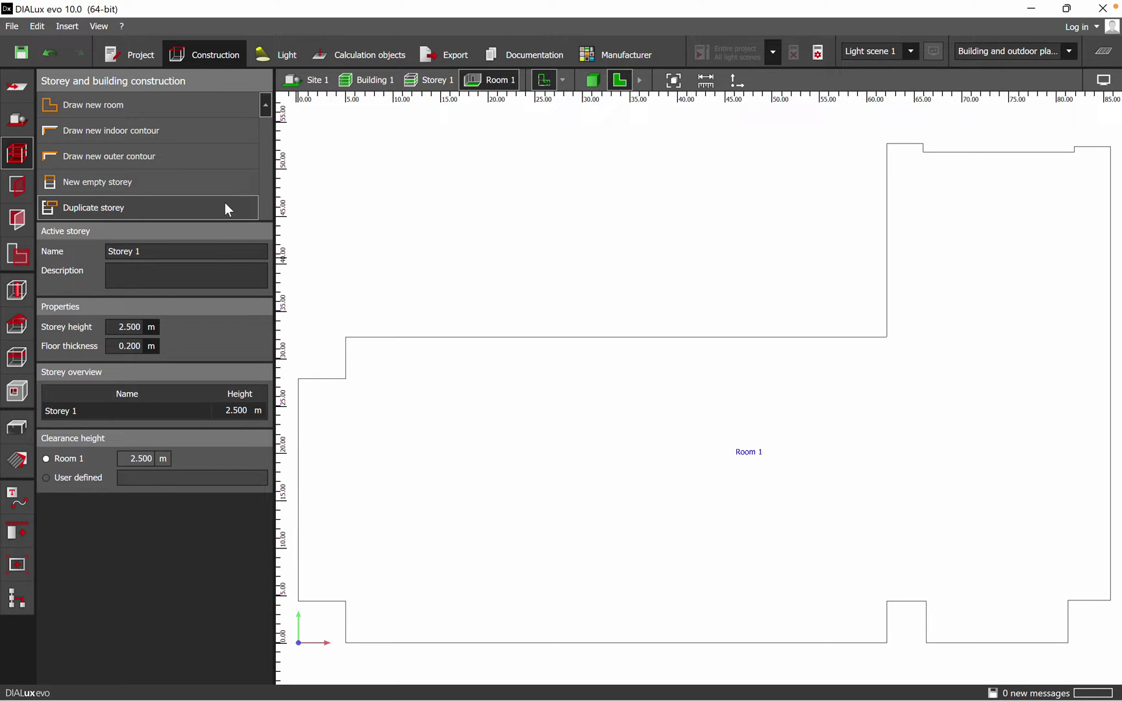
# Step: Rename the storey as ground floor and the Room 1 space as indoor parking
pyautogui.click(430, 82)
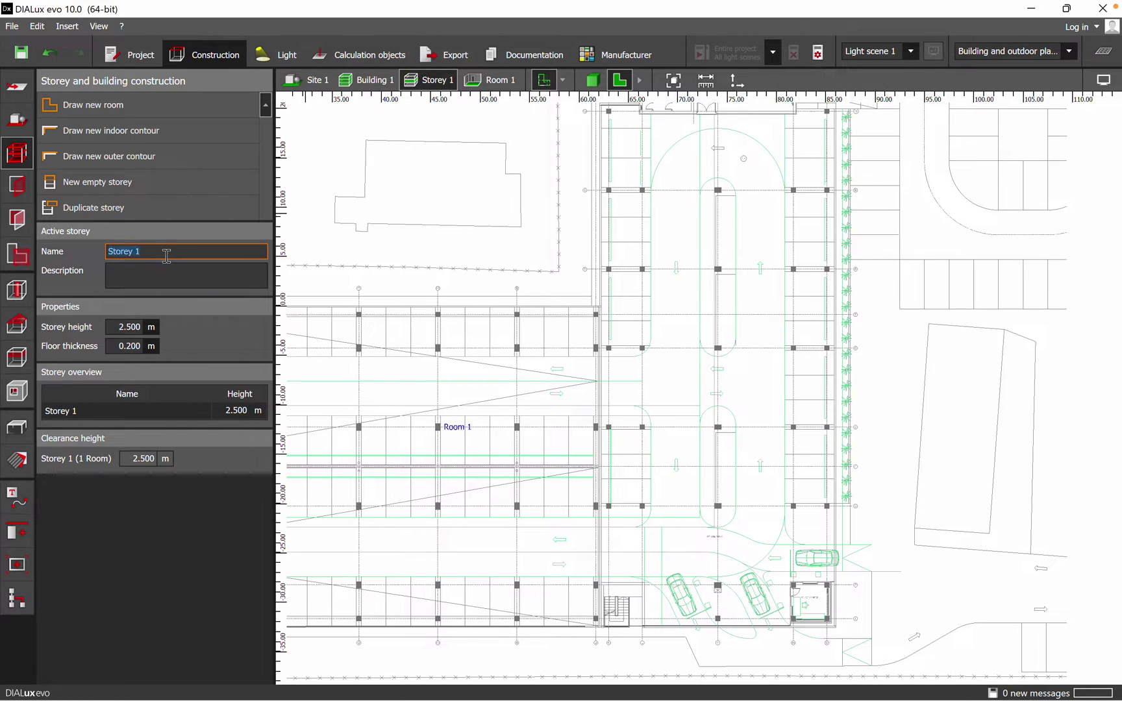
pyautogui.click(133, 332)
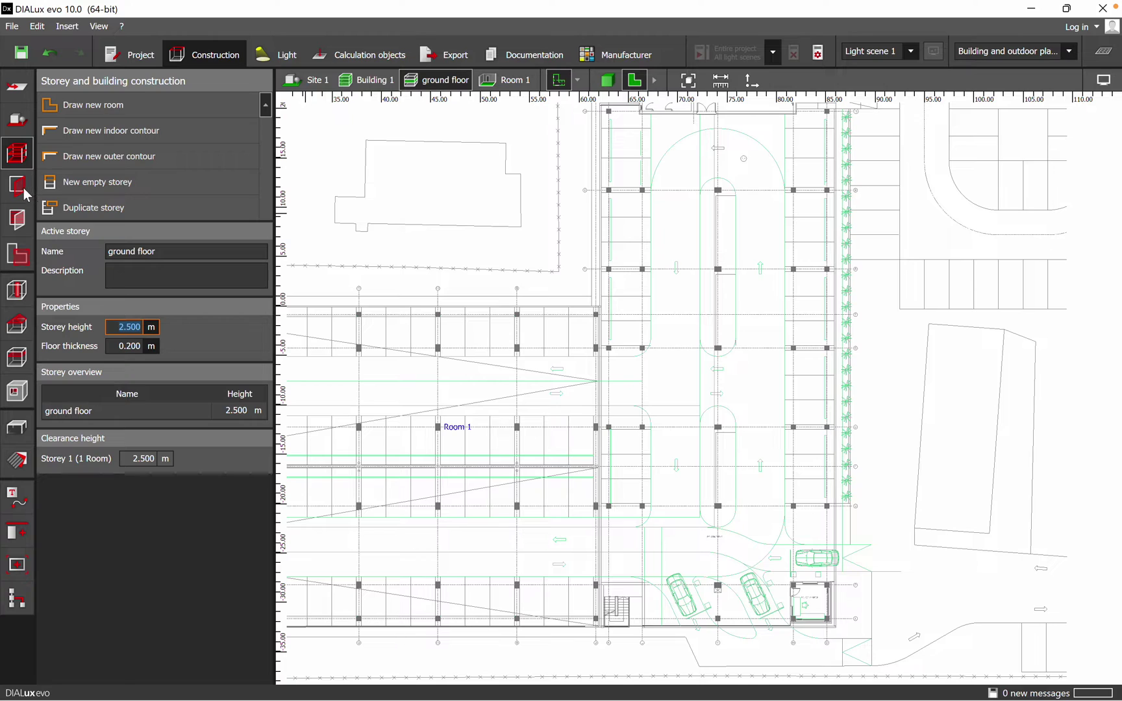
pyautogui.click(20, 261)
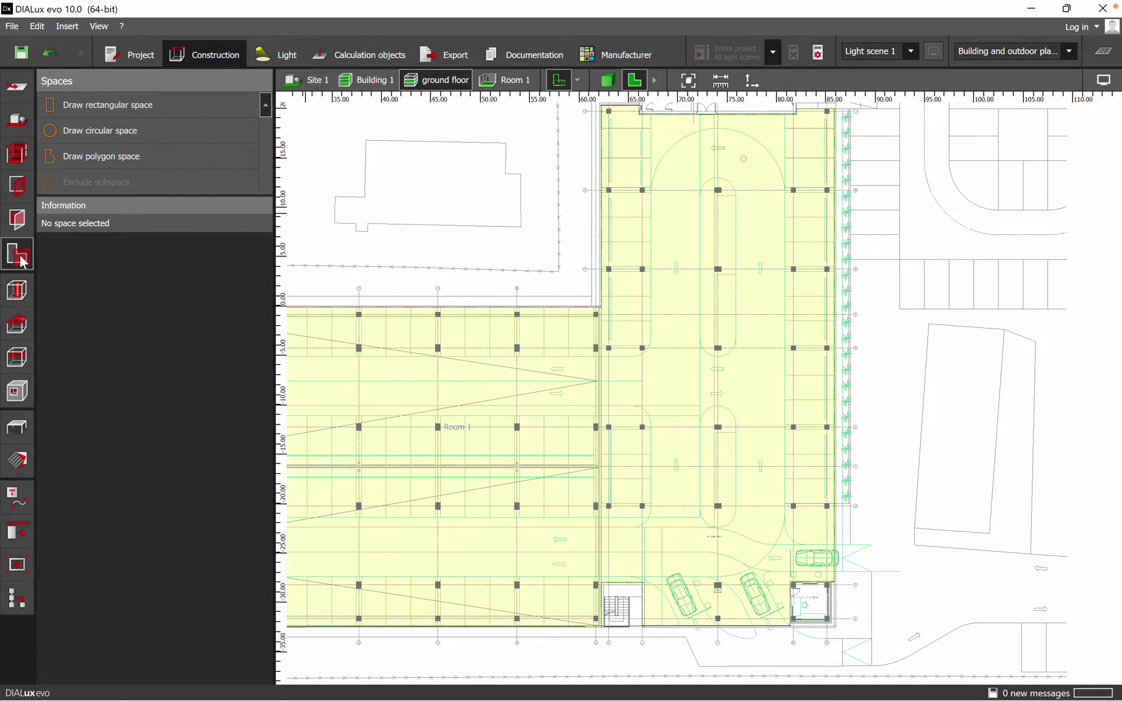
pyautogui.click(510, 80)
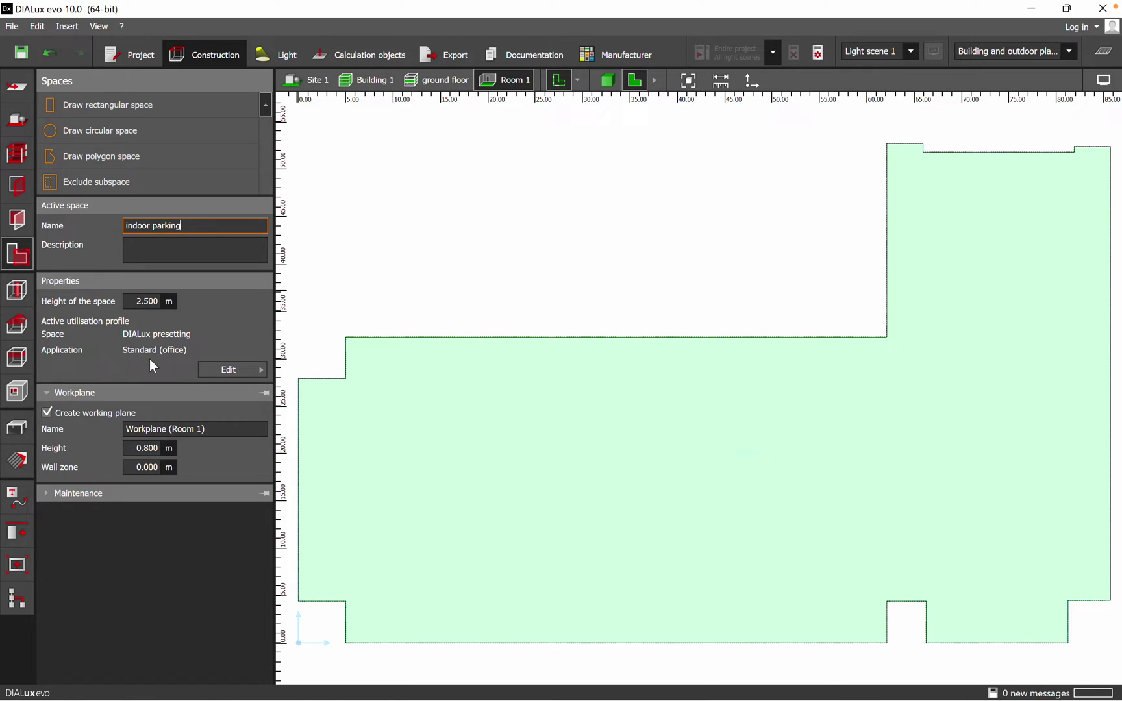
# Step: Apply the Public car parks (indoor) utilisation profile template to the indoor parking space
pyautogui.click(247, 370)
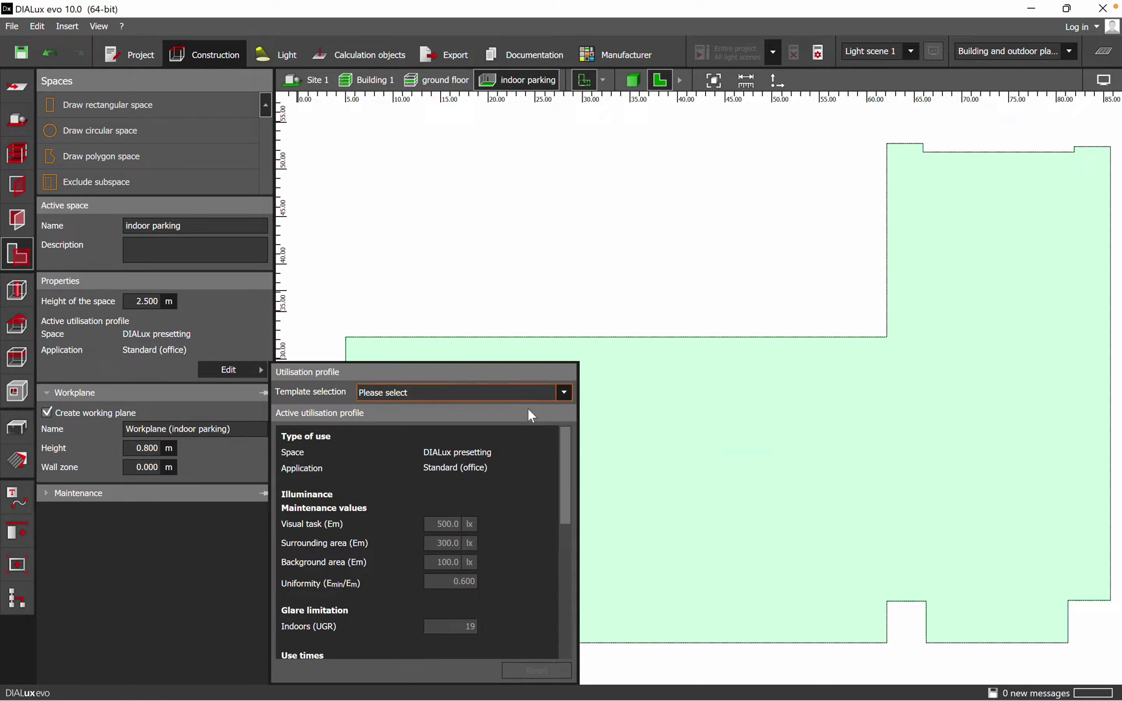
pyautogui.click(565, 392)
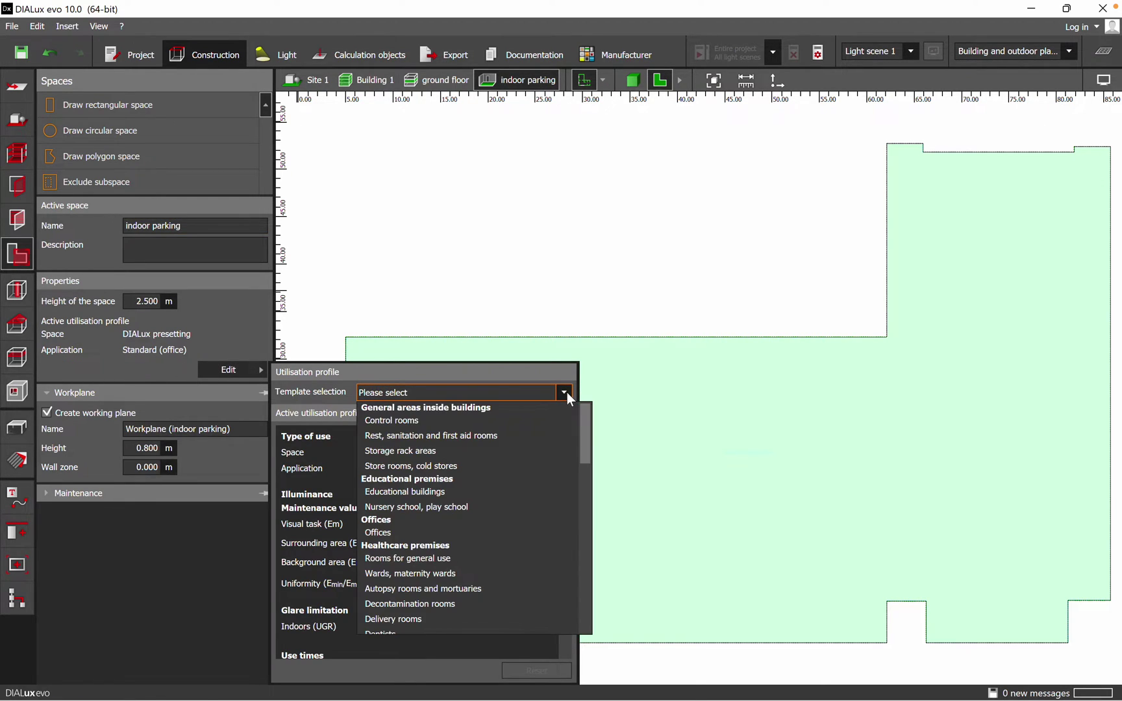
pyautogui.scroll(-5, 513, 489)
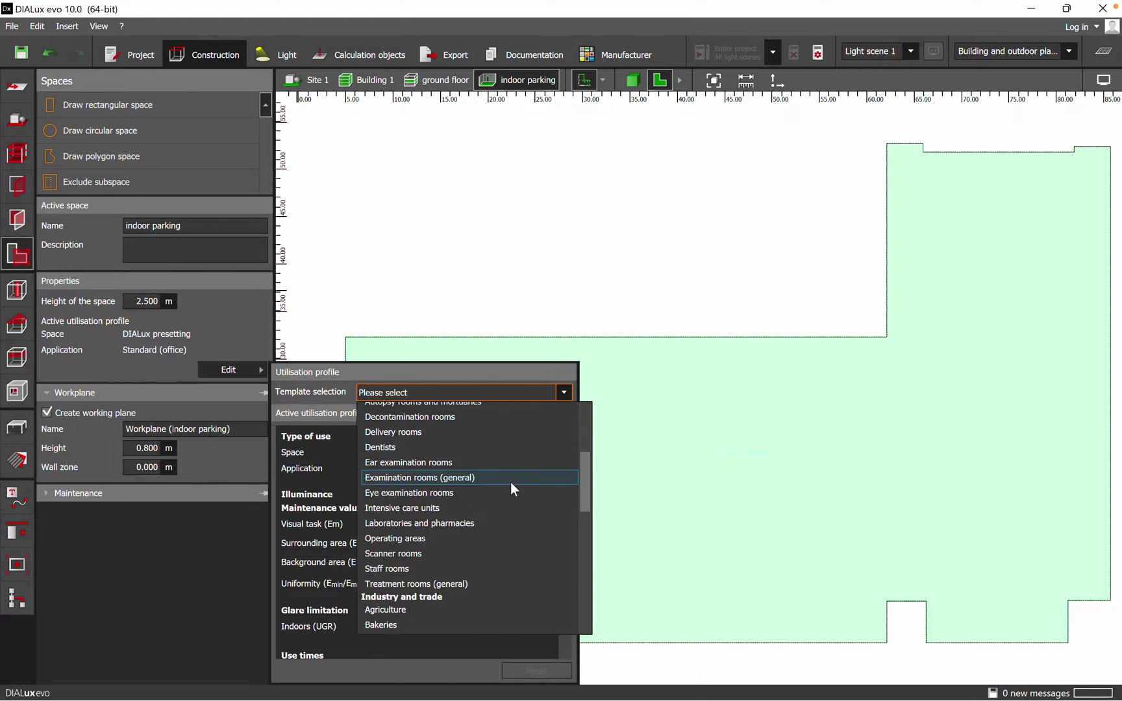
pyautogui.scroll(-7, 512, 490)
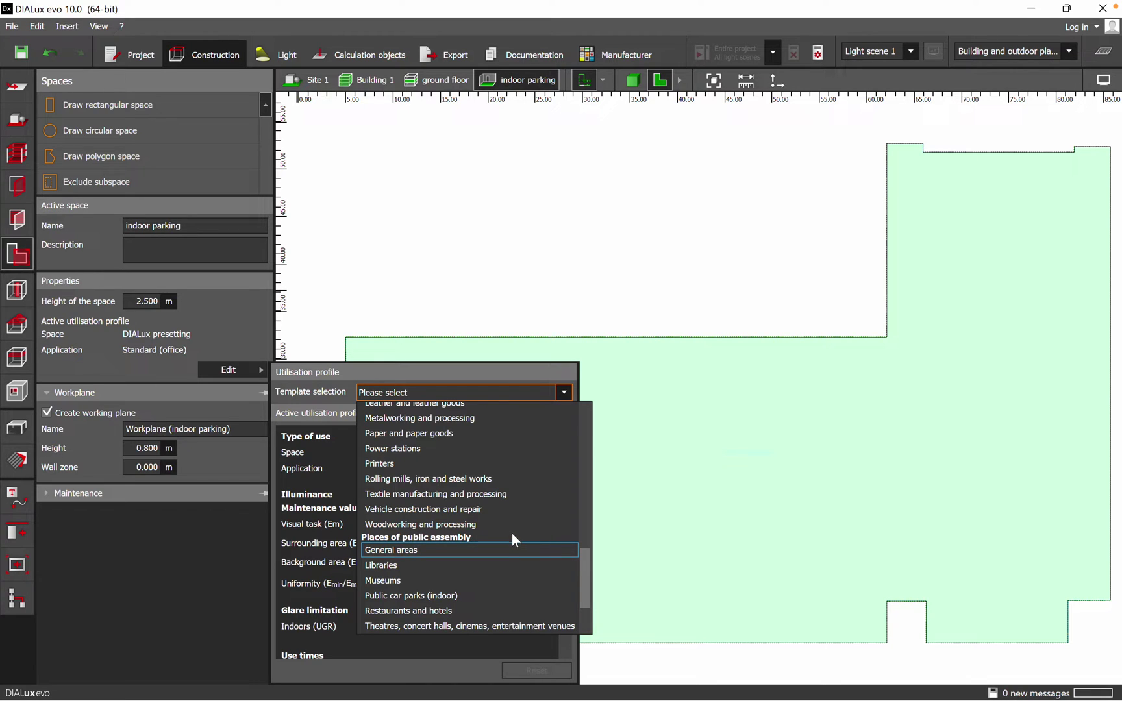
pyautogui.click(468, 595)
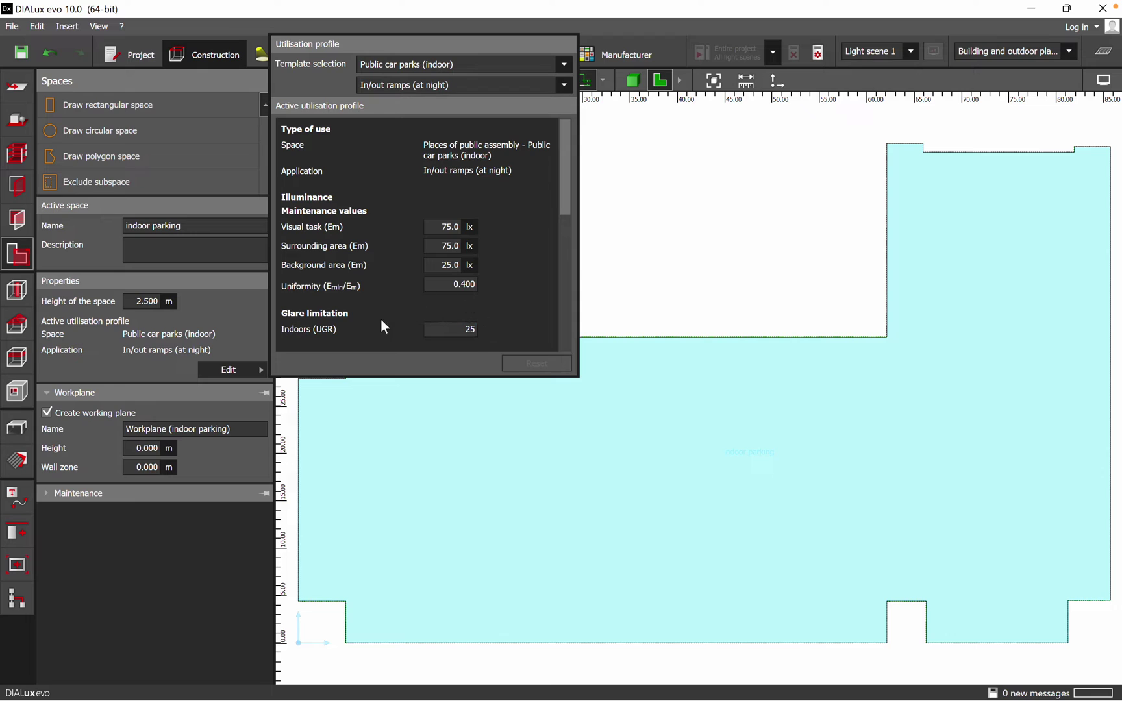
# Step: Review the indoor parking space's utilisation profile: illuminance, uniformity, glare limit, use times and maintenance values
pyautogui.scroll(-2, 391, 294)
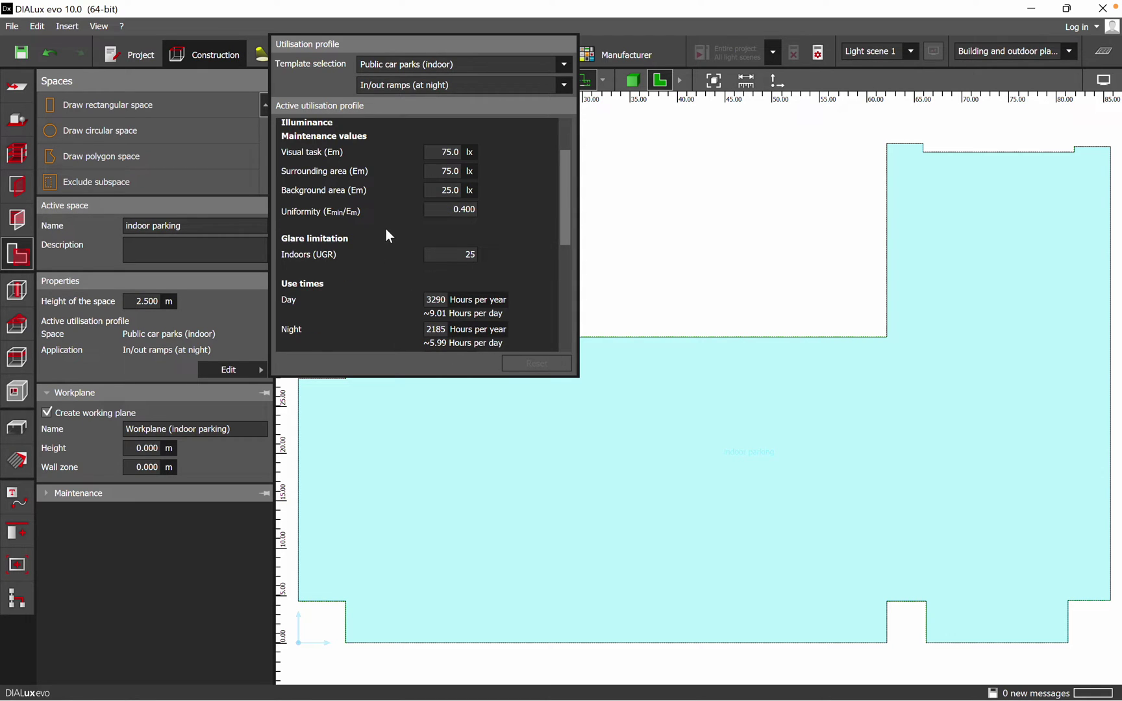
pyautogui.scroll(-2, 386, 235)
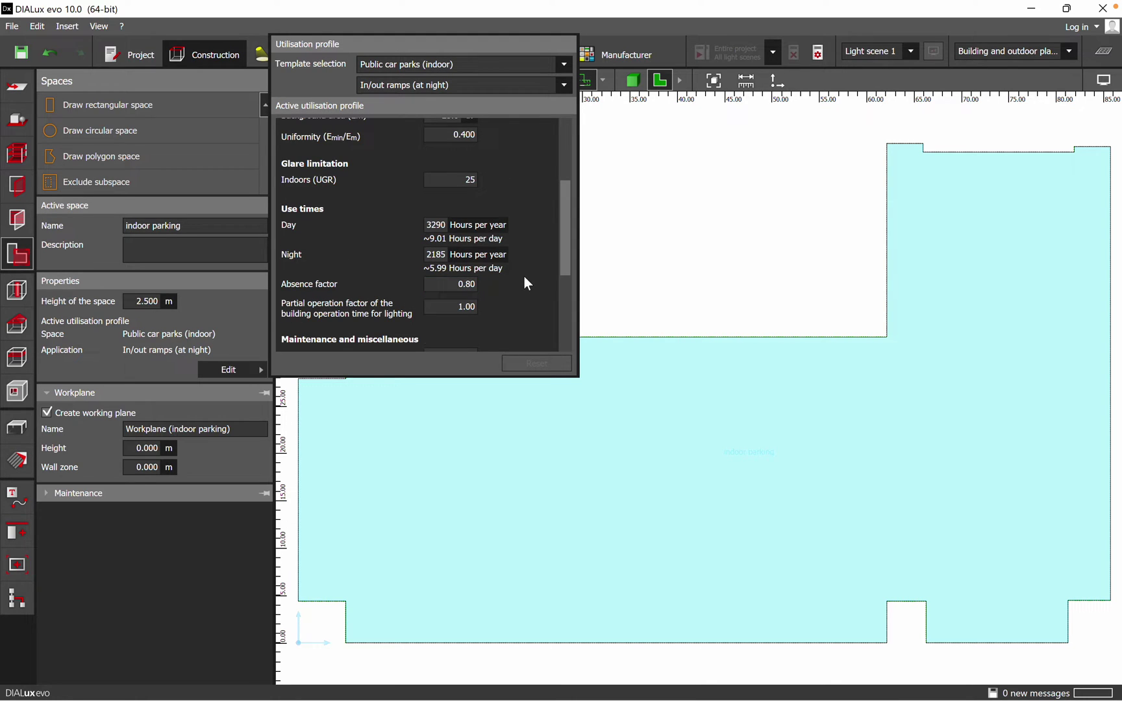
pyautogui.scroll(-3, 525, 279)
pyautogui.scroll(1, 516, 268)
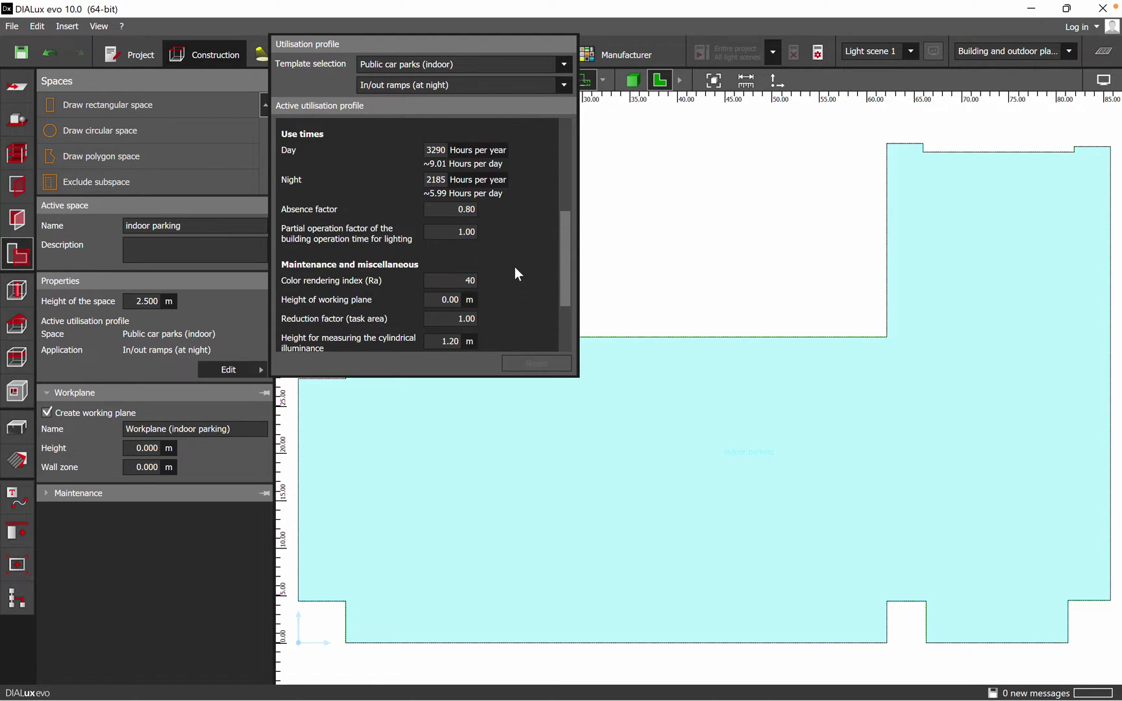
pyautogui.scroll(6, 515, 268)
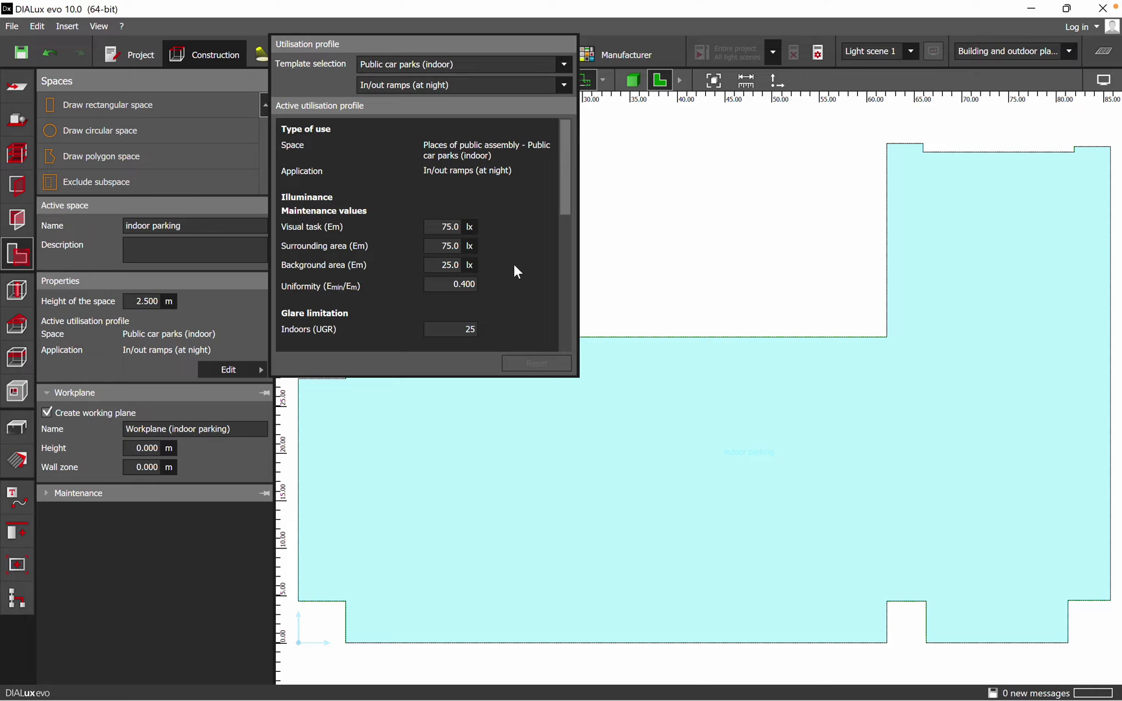
pyautogui.click(696, 244)
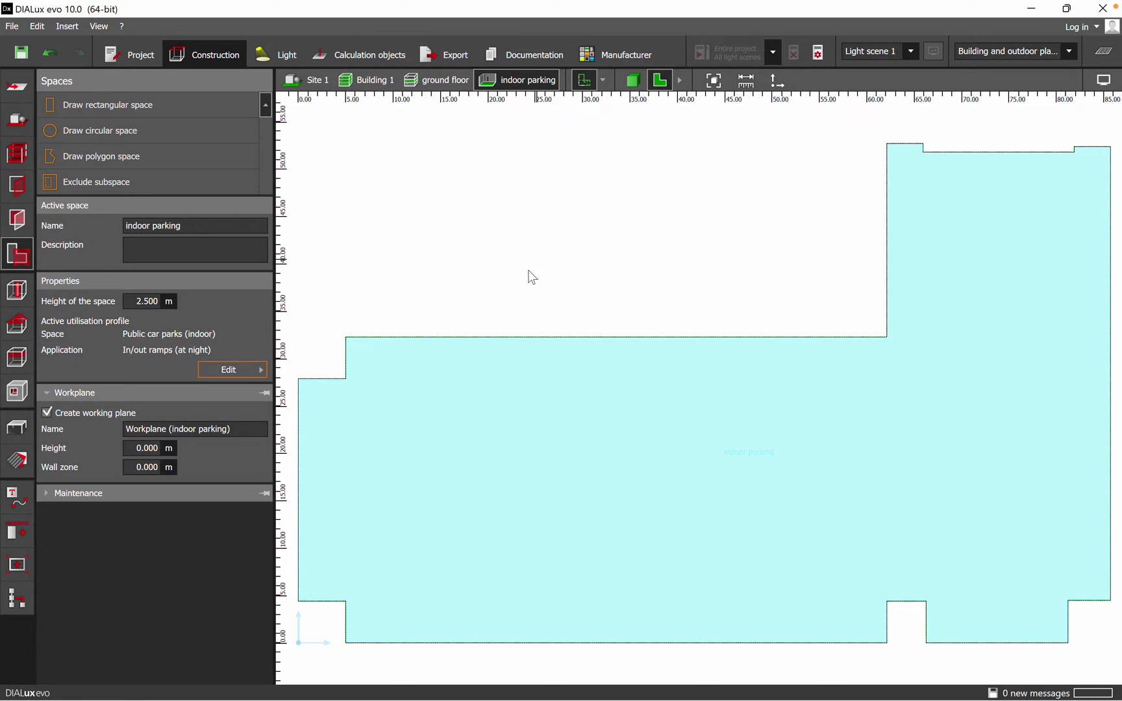
pyautogui.scroll(-2, 546, 253)
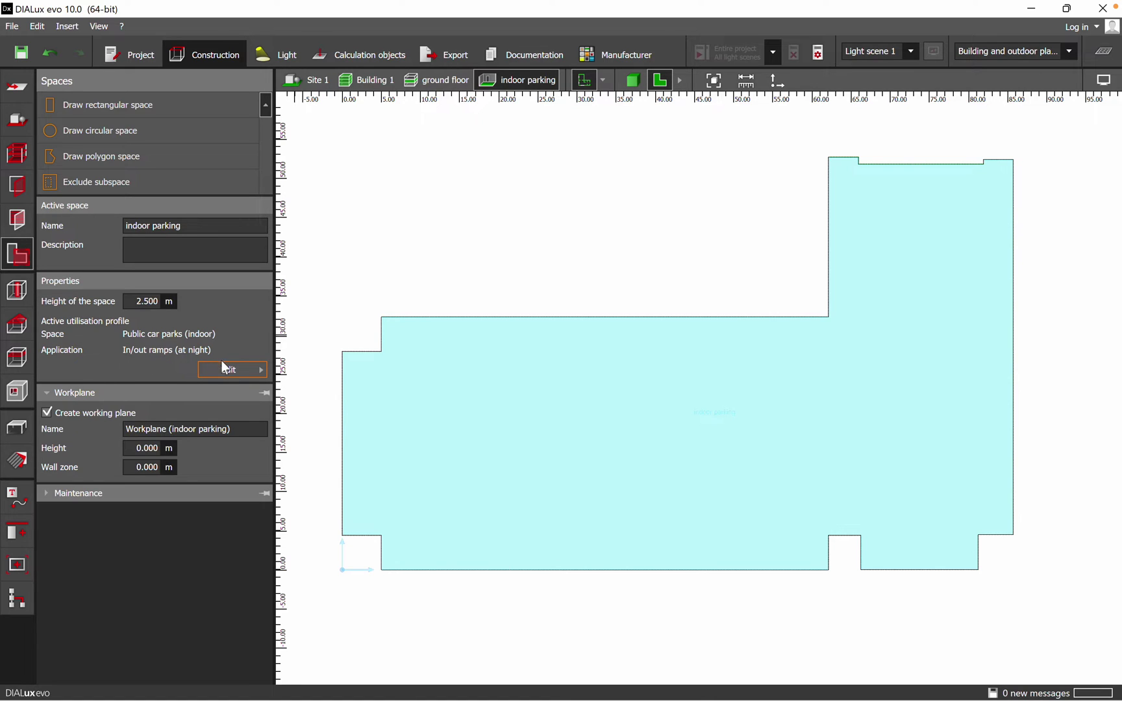
pyautogui.click(257, 375)
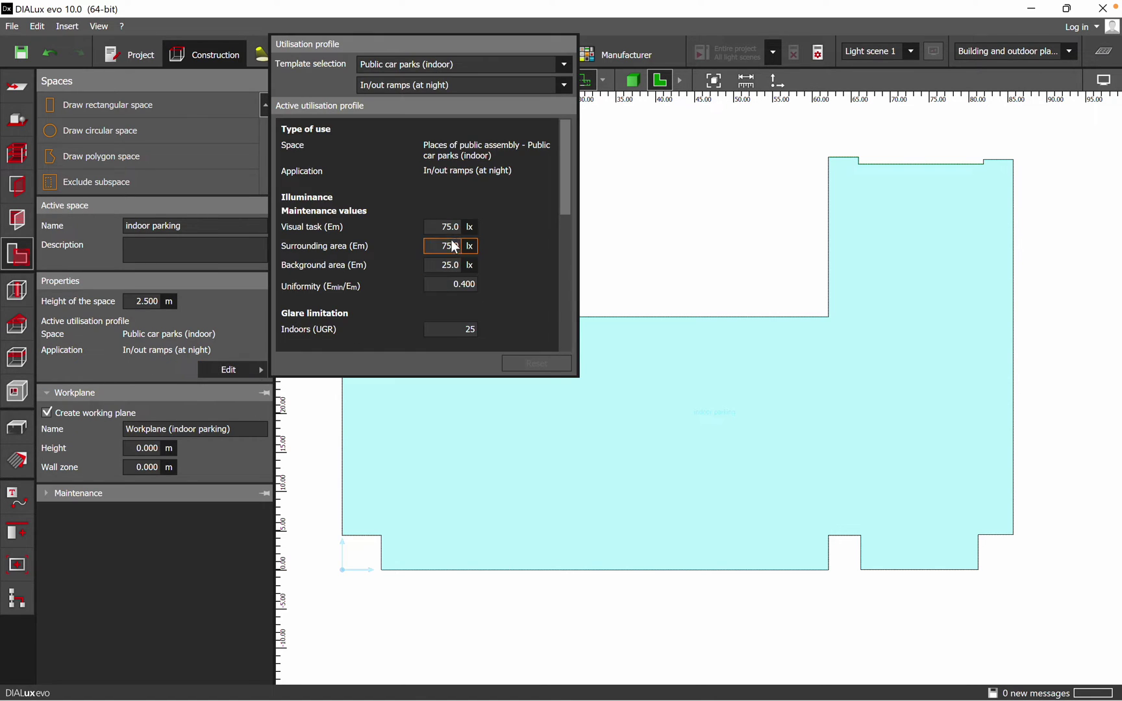
pyautogui.click(732, 226)
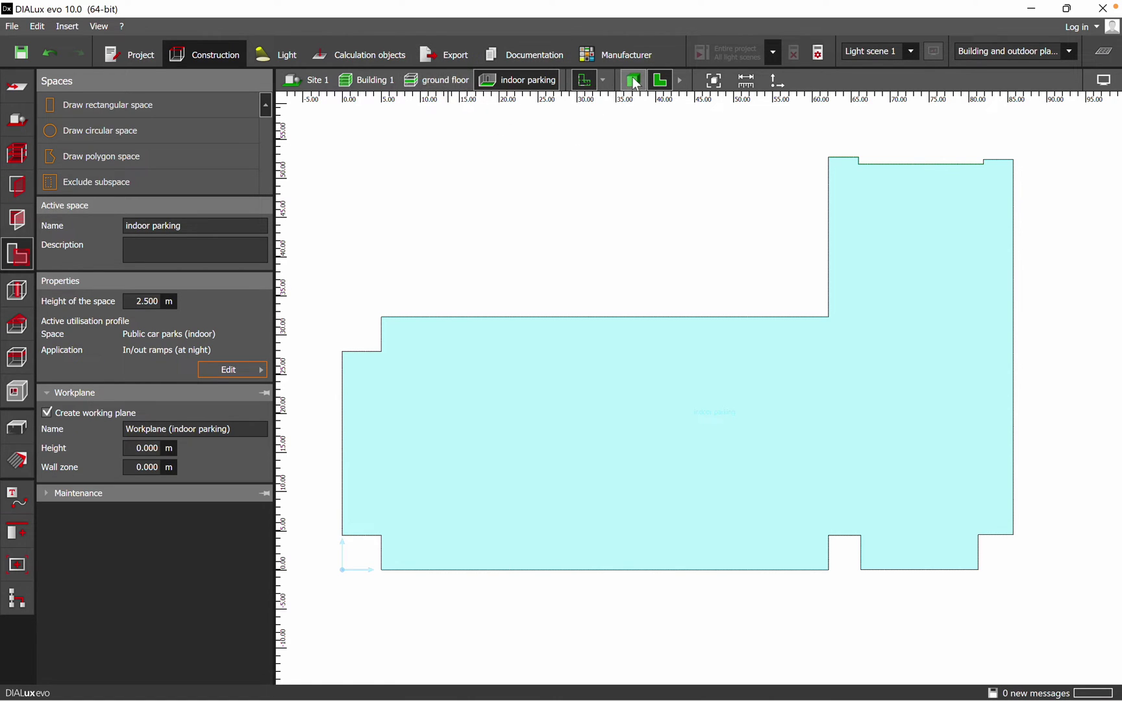
# Step: Place a rectangular column on the ground floor over the plan's upper column on grid B, at about X 4.47 m, Y -12.24 m
pyautogui.click(449, 88)
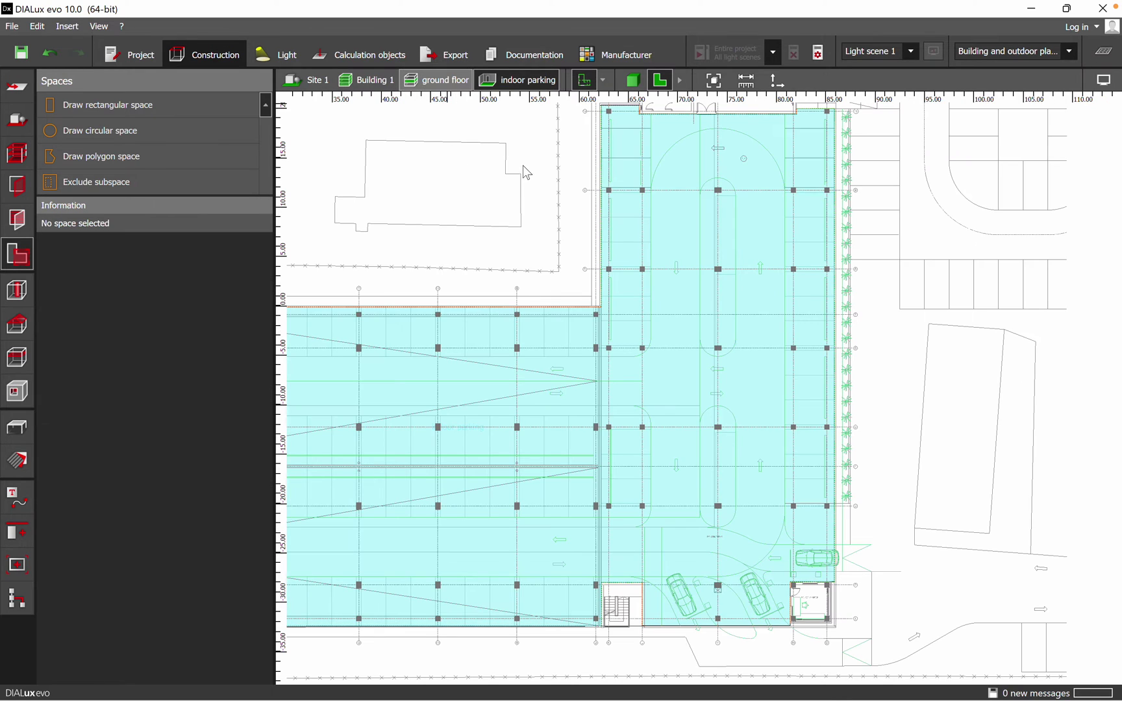
pyautogui.moveTo(505, 232); pyautogui.dragTo(688, 230, button='middle')
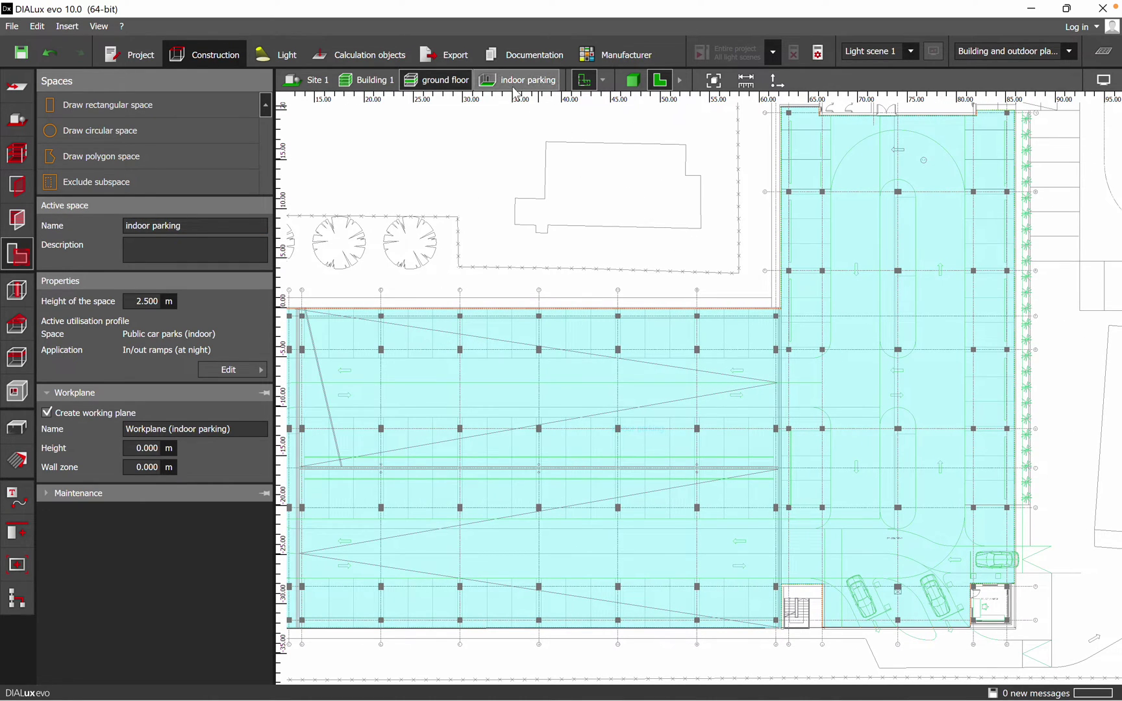
pyautogui.moveTo(535, 195); pyautogui.dragTo(597, 165, button='middle')
pyautogui.scroll(-2, 583, 157)
pyautogui.moveTo(485, 296); pyautogui.dragTo(603, 285, button='middle')
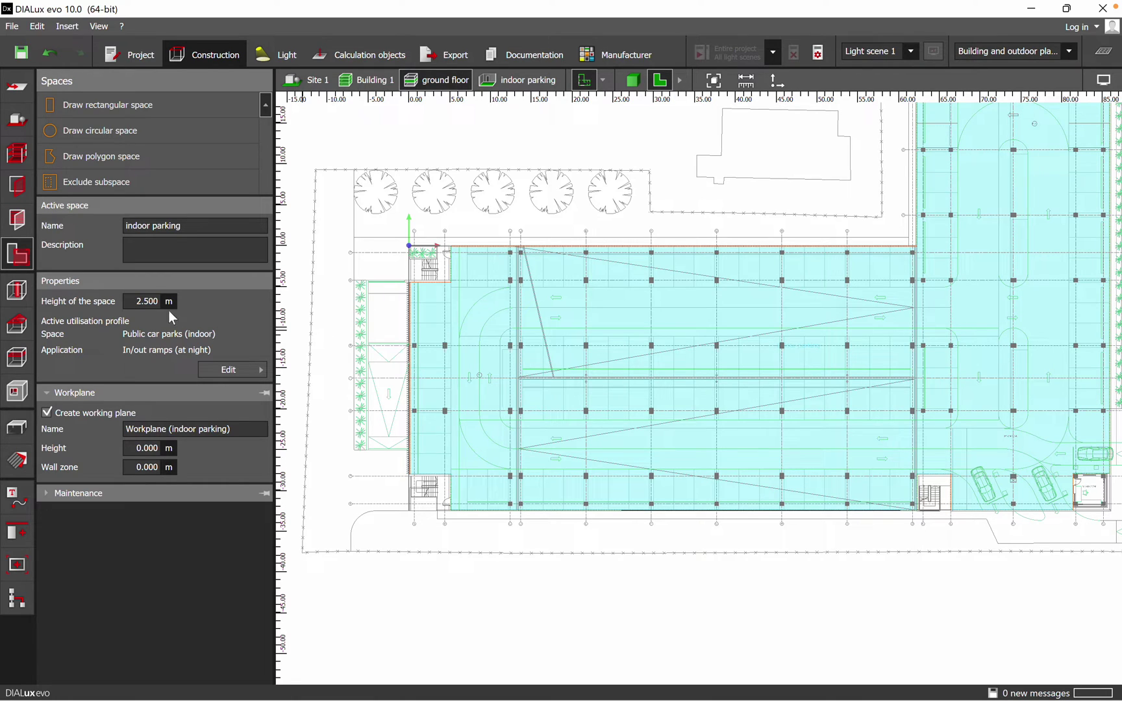
pyautogui.click(23, 303)
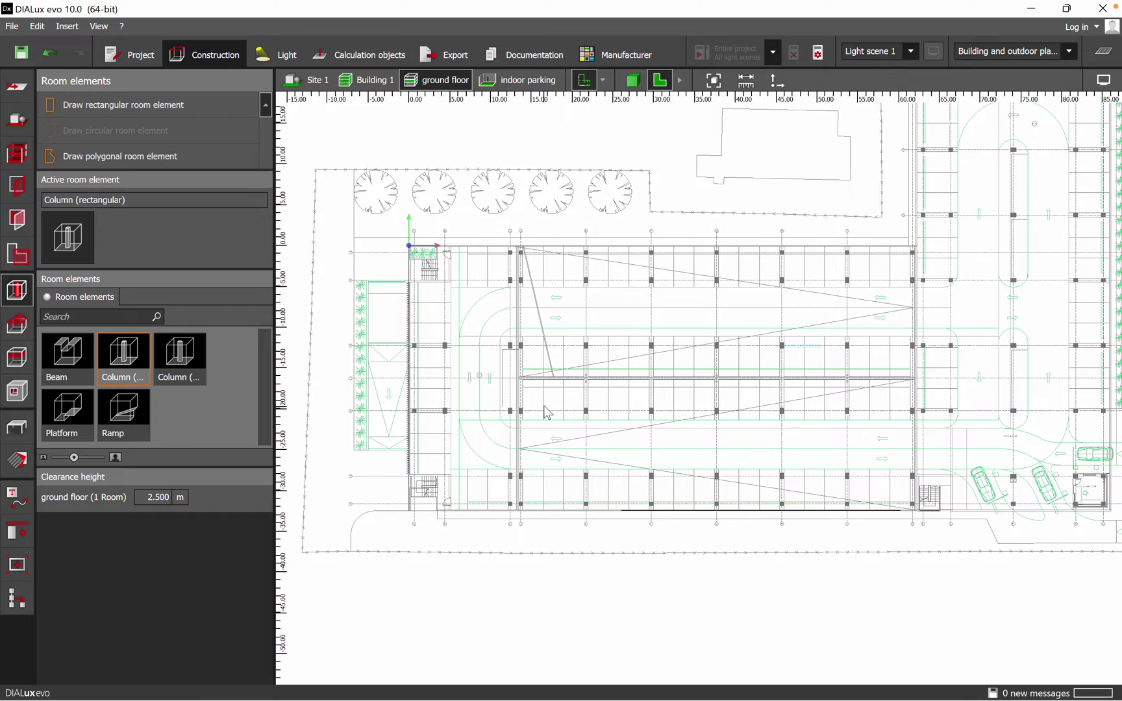
pyautogui.moveTo(668, 378); pyautogui.dragTo(541, 387, button='middle')
pyautogui.scroll(10, 541, 388)
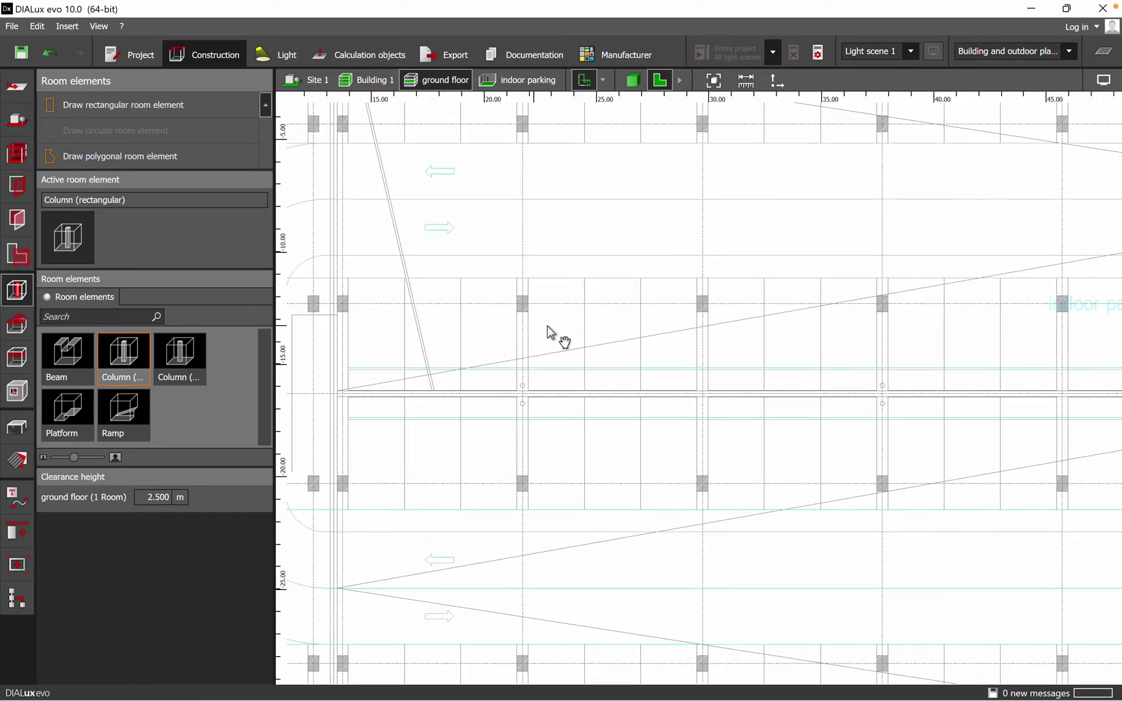
pyautogui.scroll(-4, 638, 316)
pyautogui.moveTo(646, 328); pyautogui.dragTo(531, 359, button='middle')
pyautogui.moveTo(524, 405); pyautogui.dragTo(573, 321, button='middle')
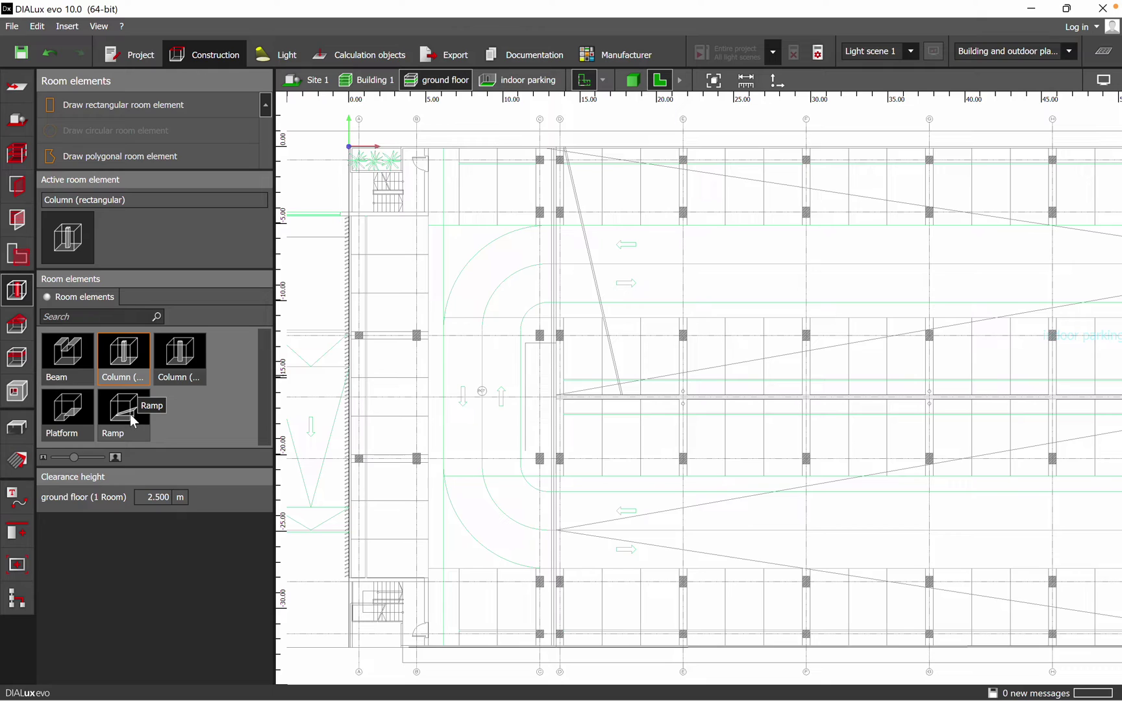
pyautogui.click(131, 362)
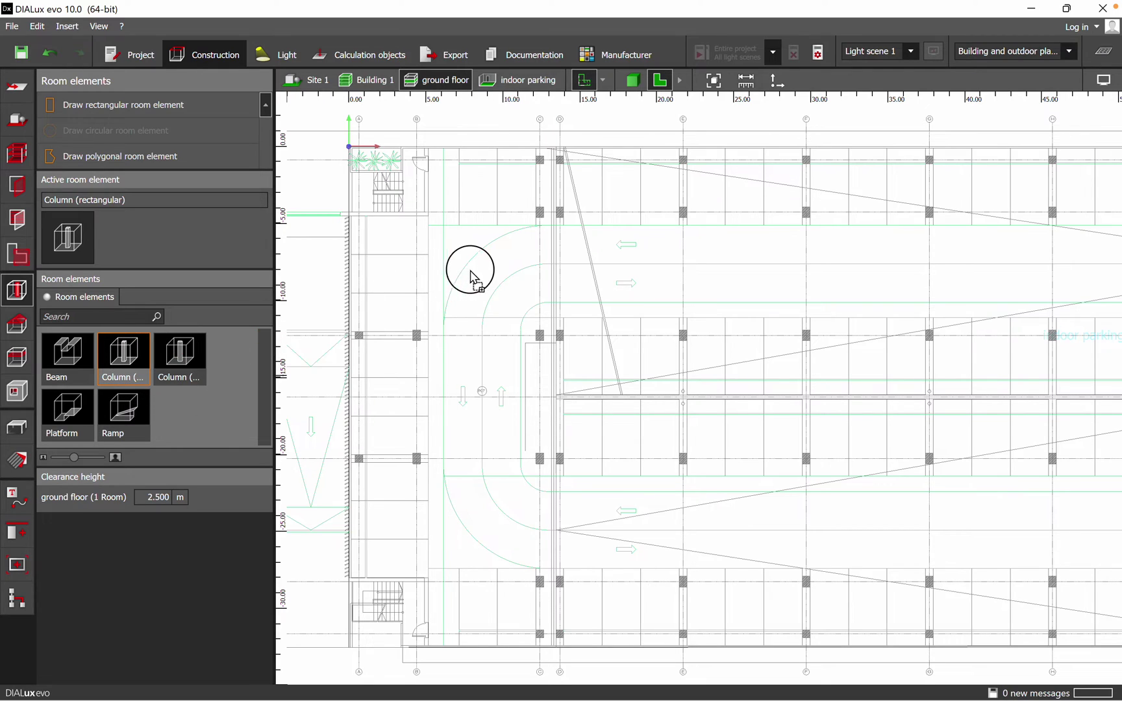
pyautogui.click(415, 342)
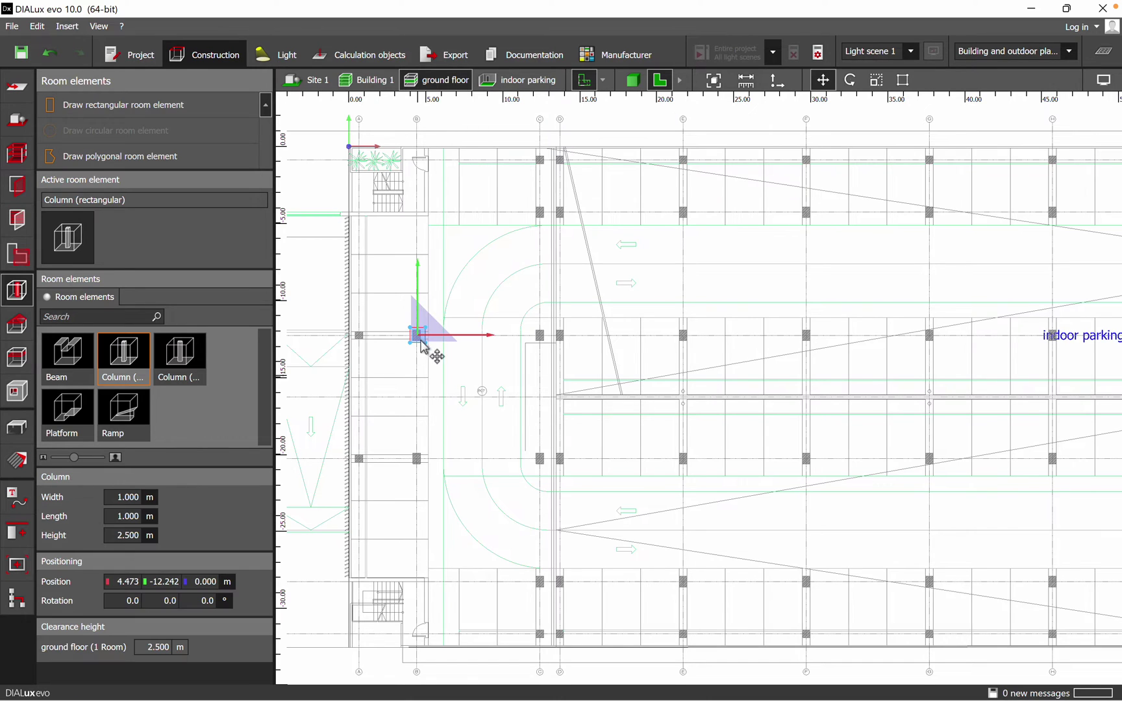
pyautogui.moveTo(498, 350); pyautogui.dragTo(529, 332, button='middle')
pyautogui.scroll(10, 522, 301)
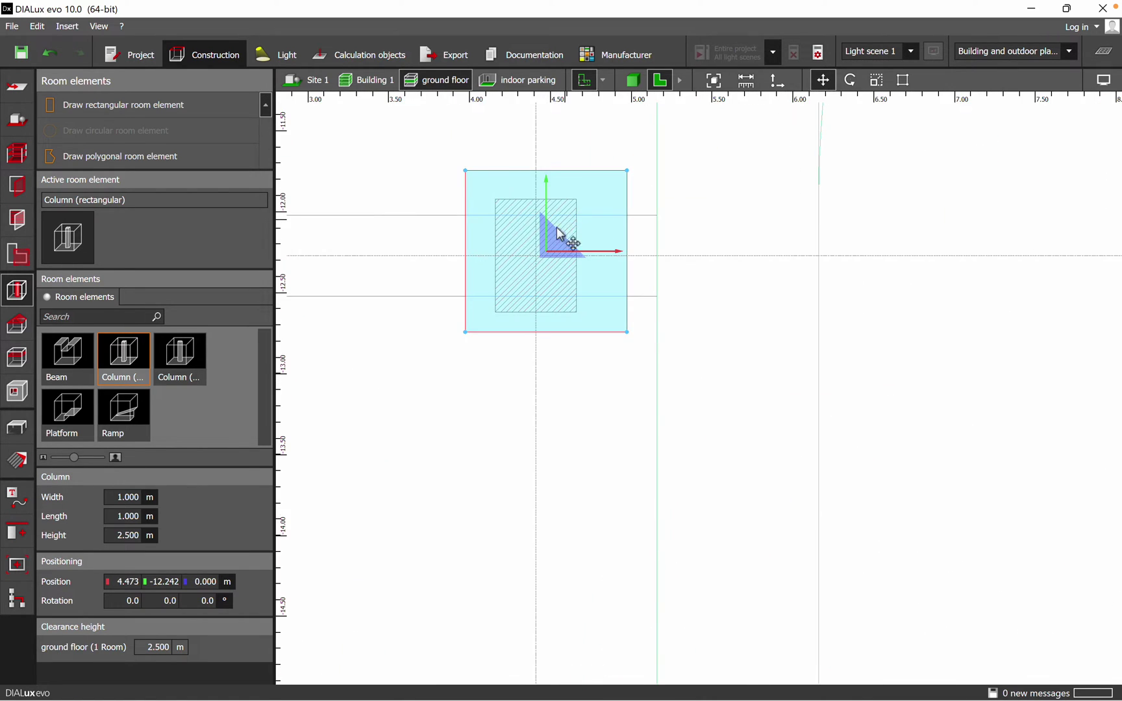
# Step: Align the column with the hatched plan column's upper and right edges, and scale it to 0.500 m wide by 0.697 m long
pyautogui.scroll(3, 588, 258)
pyautogui.moveTo(645, 248); pyautogui.dragTo(526, 306)
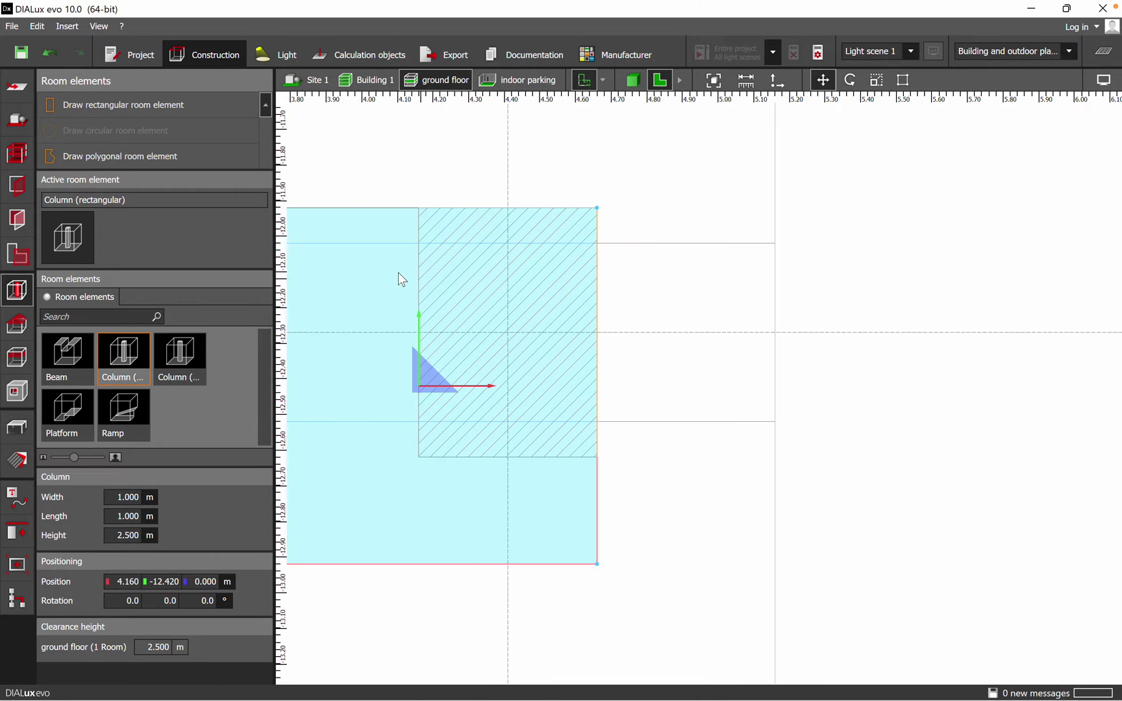
pyautogui.rightClick(409, 257)
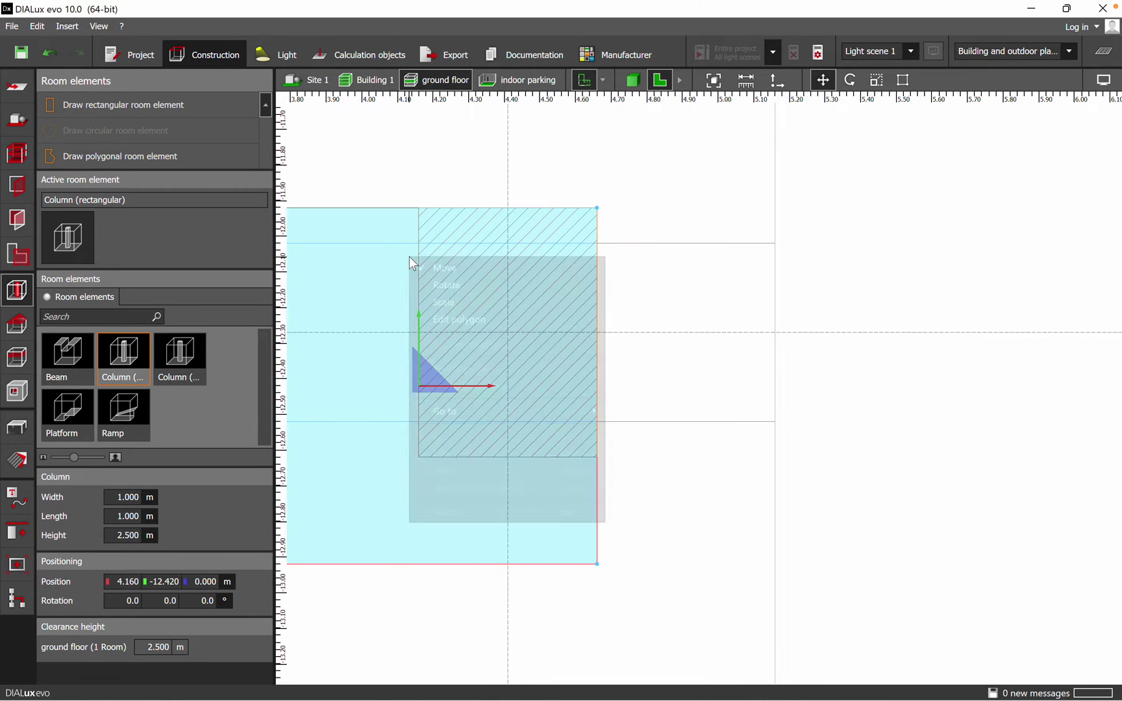
pyautogui.click(444, 301)
pyautogui.scroll(-2, 567, 285)
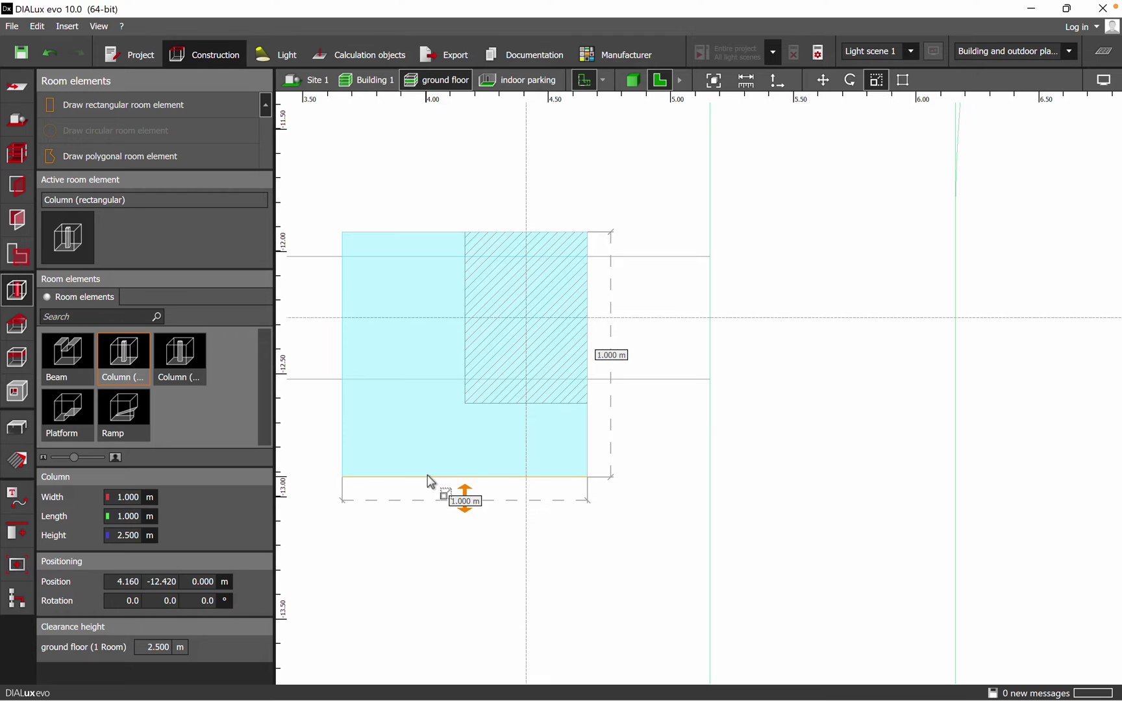
pyautogui.moveTo(427, 475); pyautogui.dragTo(422, 403)
pyautogui.moveTo(342, 320); pyautogui.dragTo(465, 323)
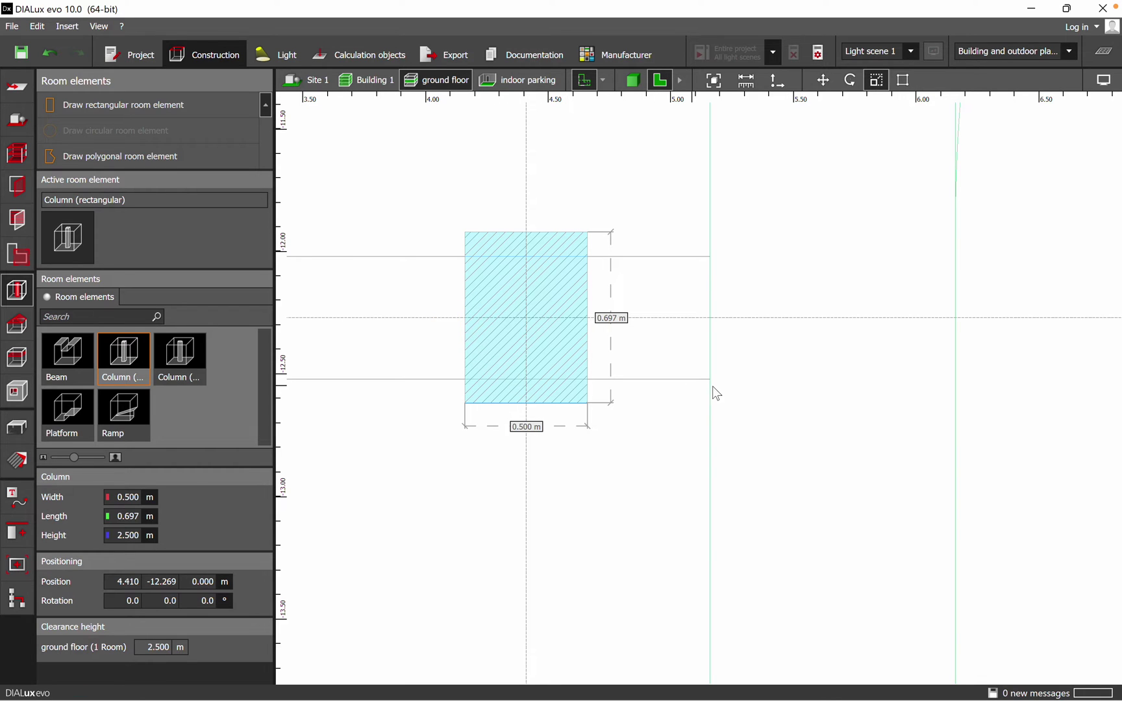
pyautogui.click(751, 396)
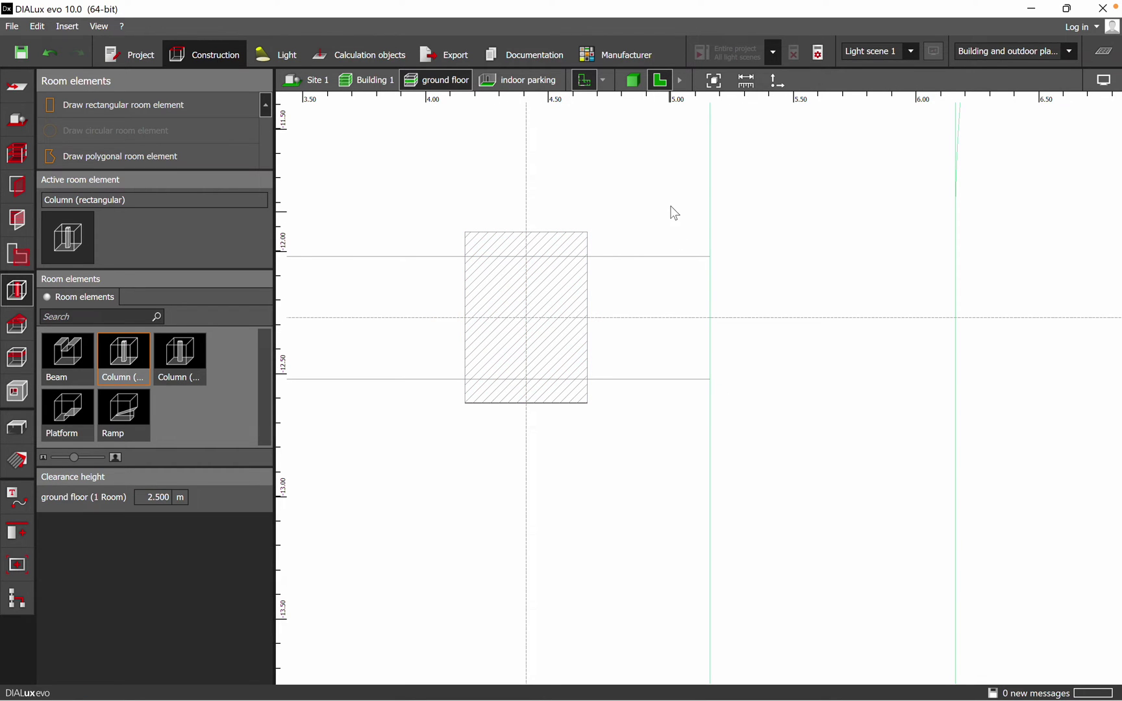
# Step: Examine the resized column in 3D, first in the ground floor and again in the indoor parking space
pyautogui.click(636, 88)
pyautogui.moveTo(577, 415); pyautogui.dragTo(781, 380, button='right')
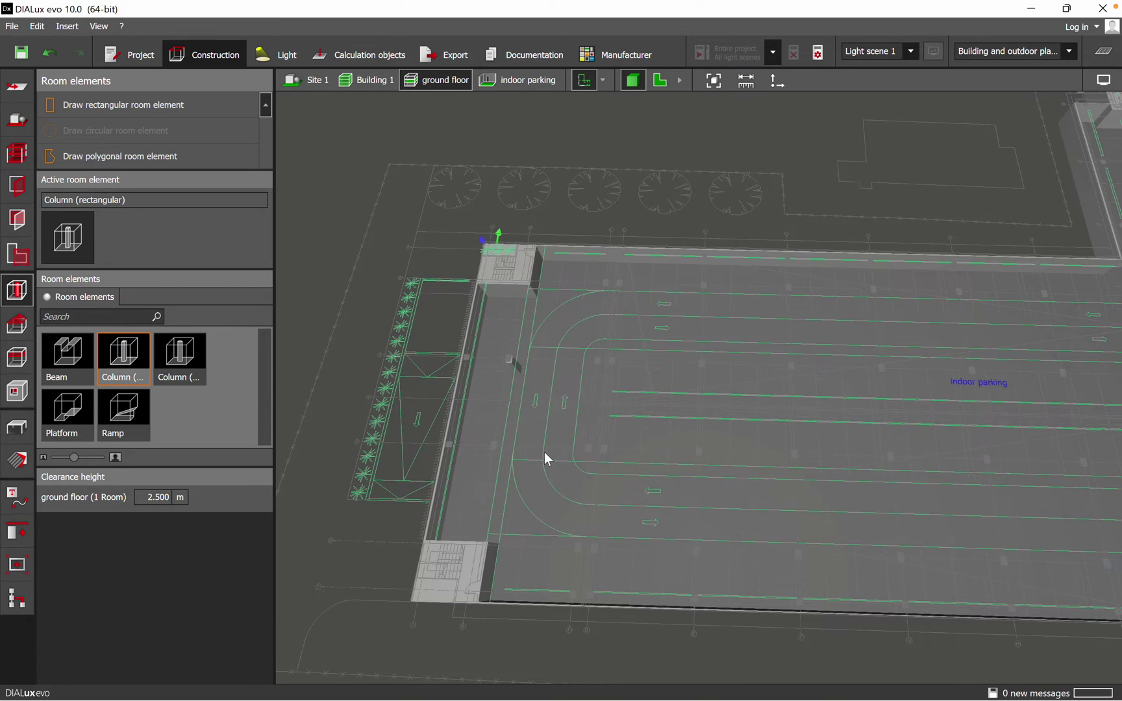
pyautogui.moveTo(544, 453); pyautogui.dragTo(500, 310, button='right')
pyautogui.scroll(3, 626, 413)
pyautogui.scroll(4, 703, 481)
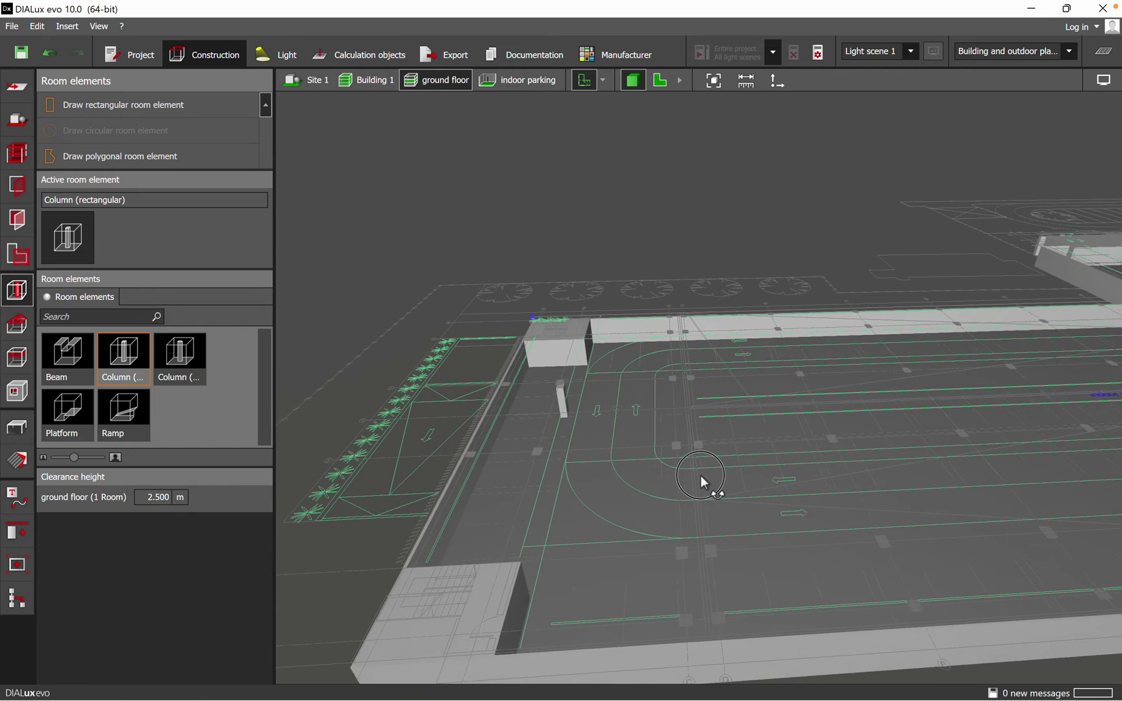
pyautogui.moveTo(703, 481); pyautogui.dragTo(690, 455, button='right')
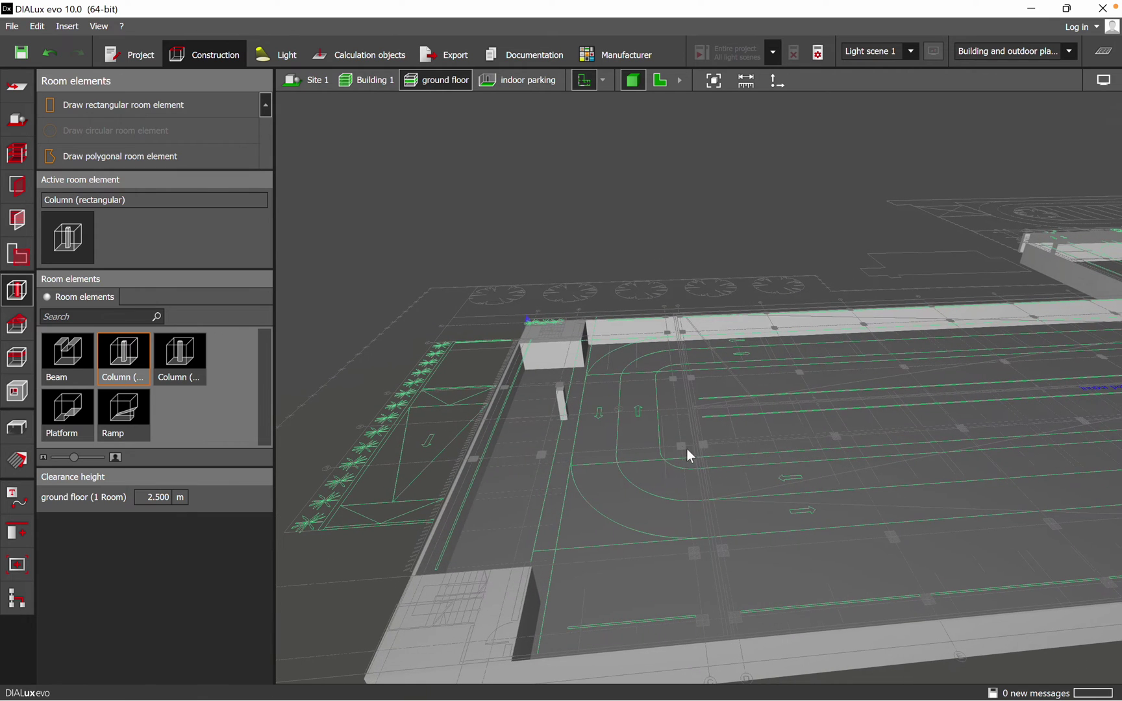
pyautogui.click(523, 79)
pyautogui.scroll(3, 455, 409)
pyautogui.scroll(2, 543, 415)
pyautogui.moveTo(543, 416); pyautogui.dragTo(608, 375, button='right')
pyautogui.scroll(4, 431, 418)
pyautogui.scroll(-4, 428, 429)
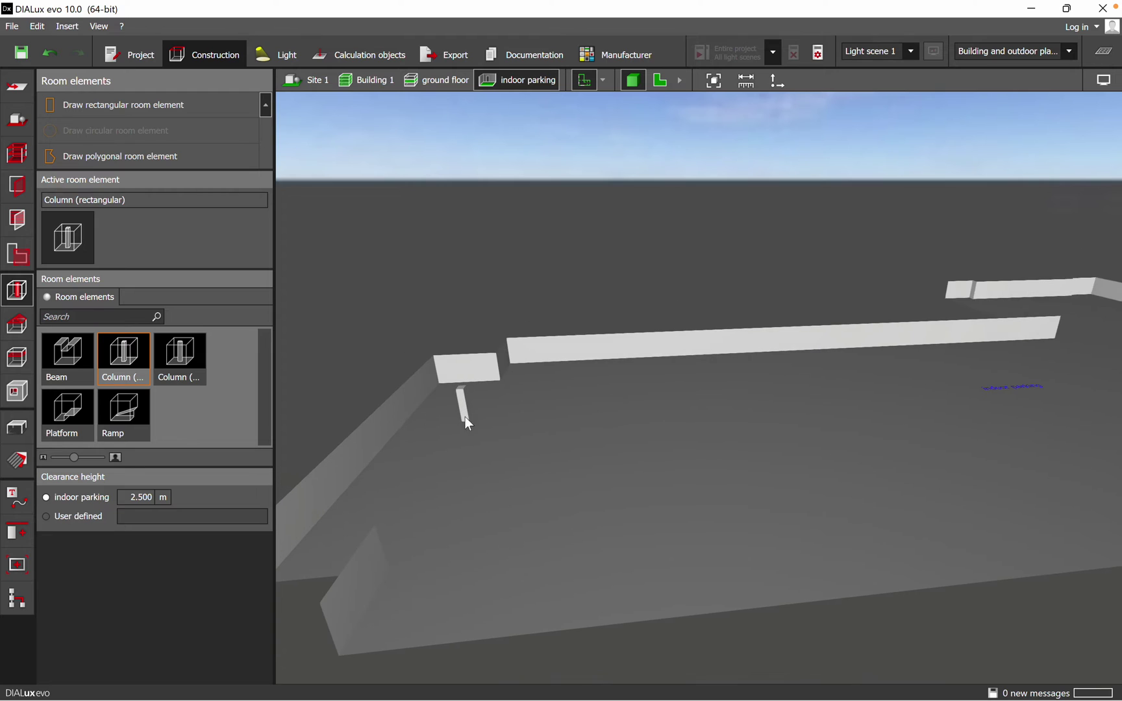
# Step: Copy the resized column on the ground floor plan and paste it over the plan column at about X 12.42 m, Y -12.26 m
pyautogui.click(669, 84)
pyautogui.click(465, 83)
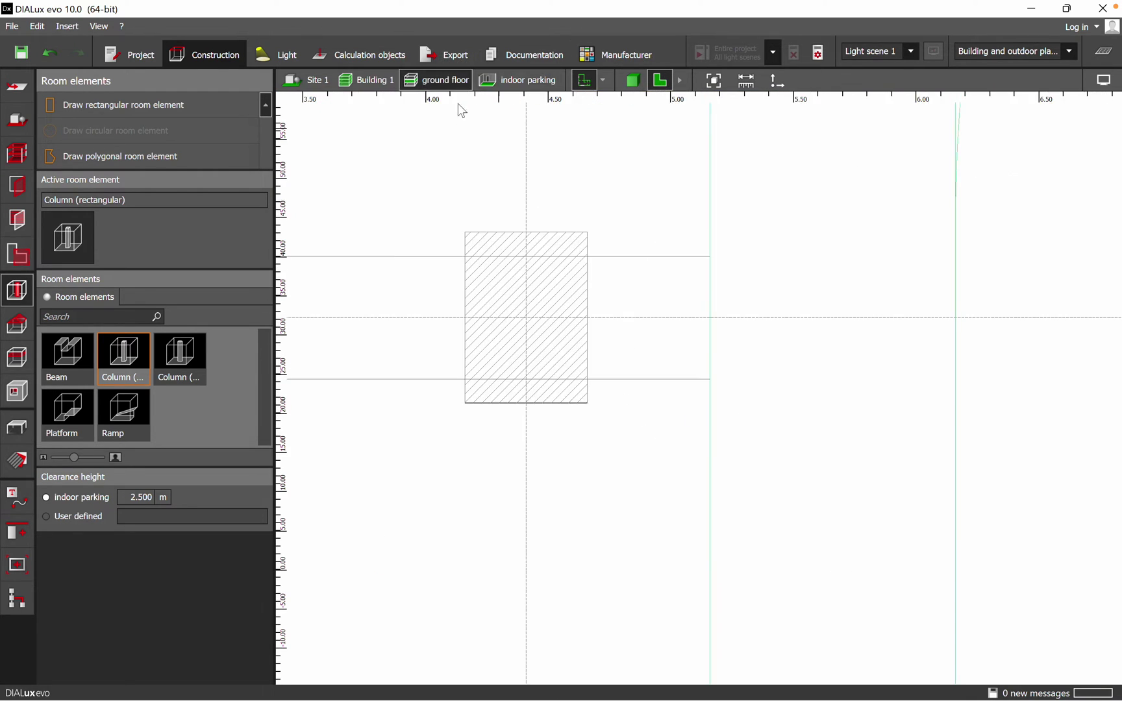
pyautogui.scroll(-5, 553, 394)
pyautogui.scroll(-3, 616, 346)
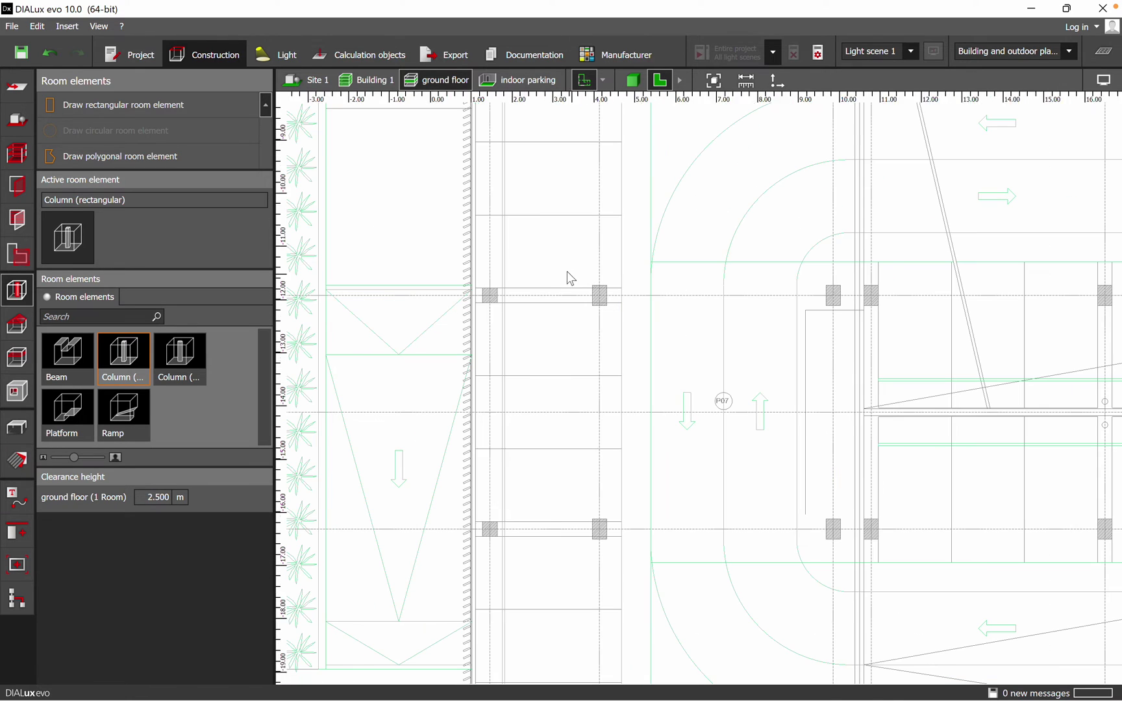
pyautogui.scroll(1, 605, 289)
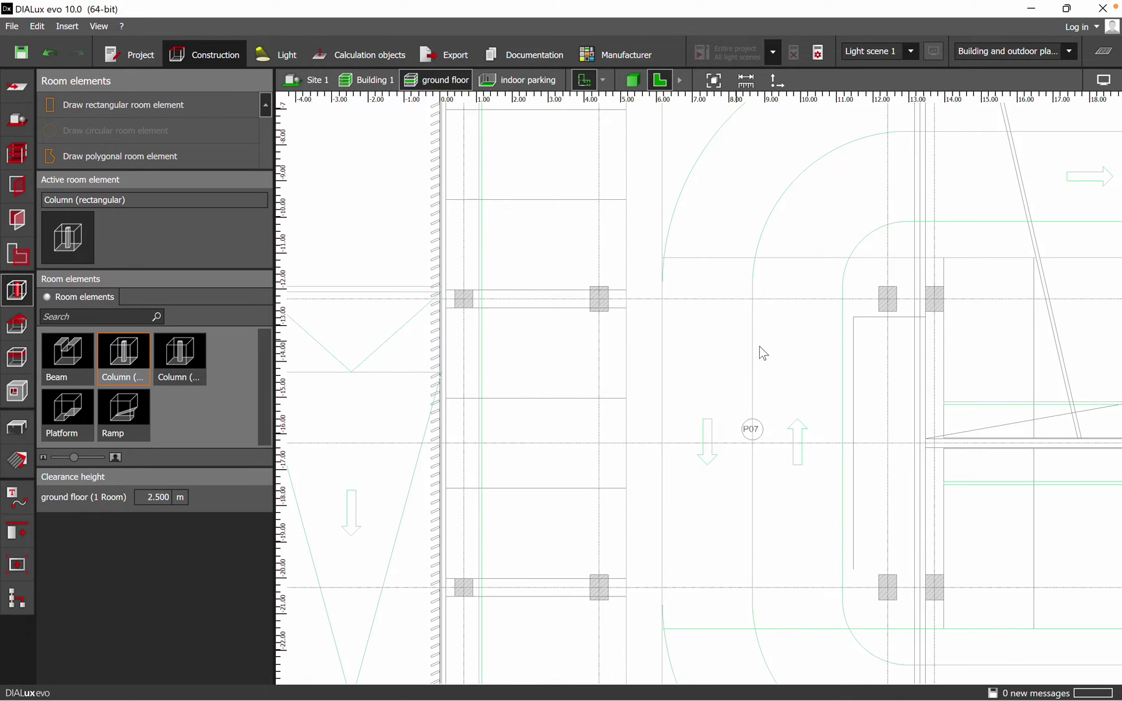
pyautogui.scroll(-3, 556, 351)
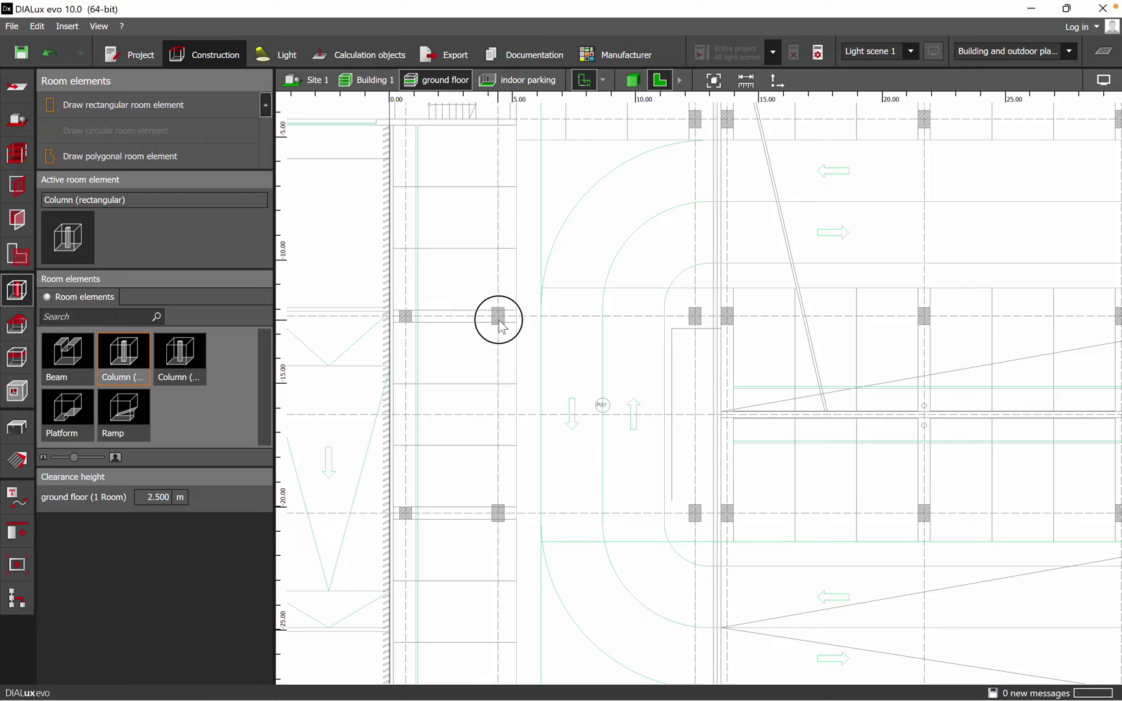
pyautogui.click(499, 318)
pyautogui.rightClick(498, 316)
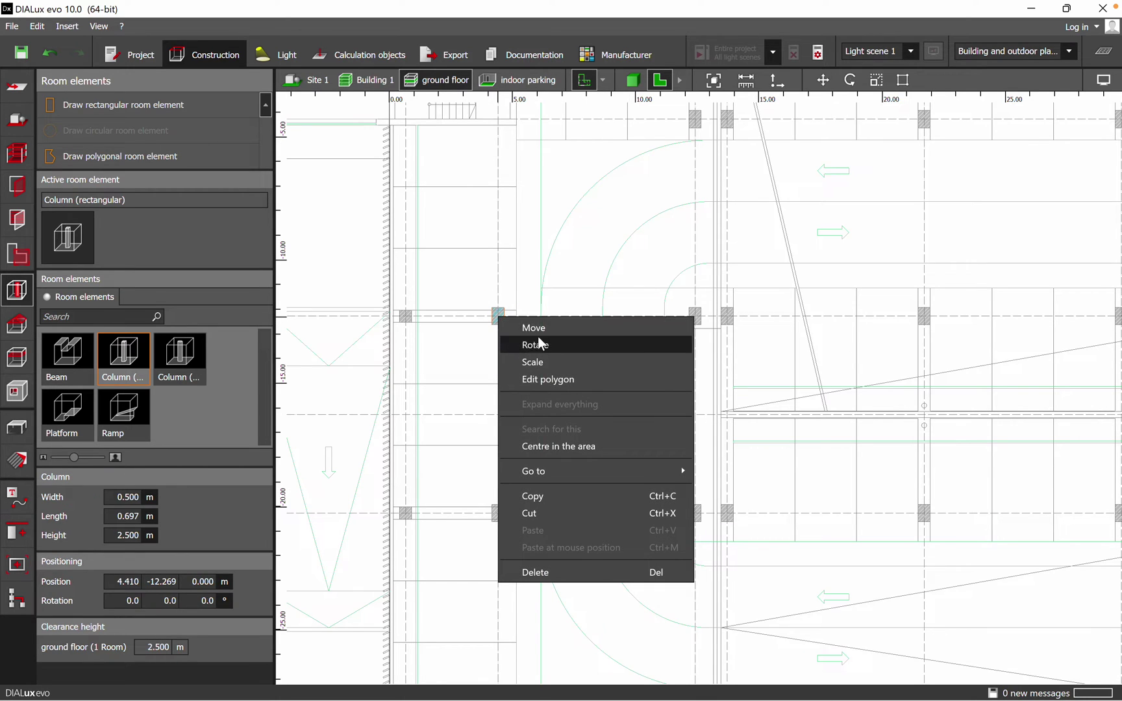
pyautogui.click(535, 495)
pyautogui.scroll(4, 701, 321)
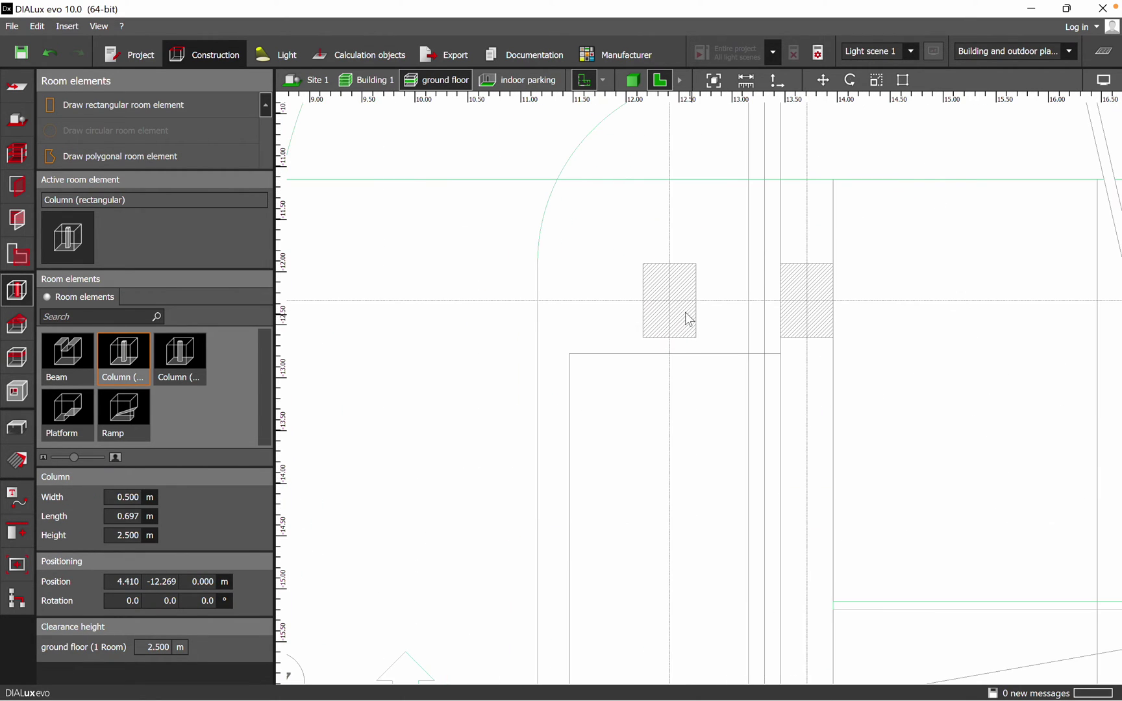
pyautogui.rightClick(670, 302)
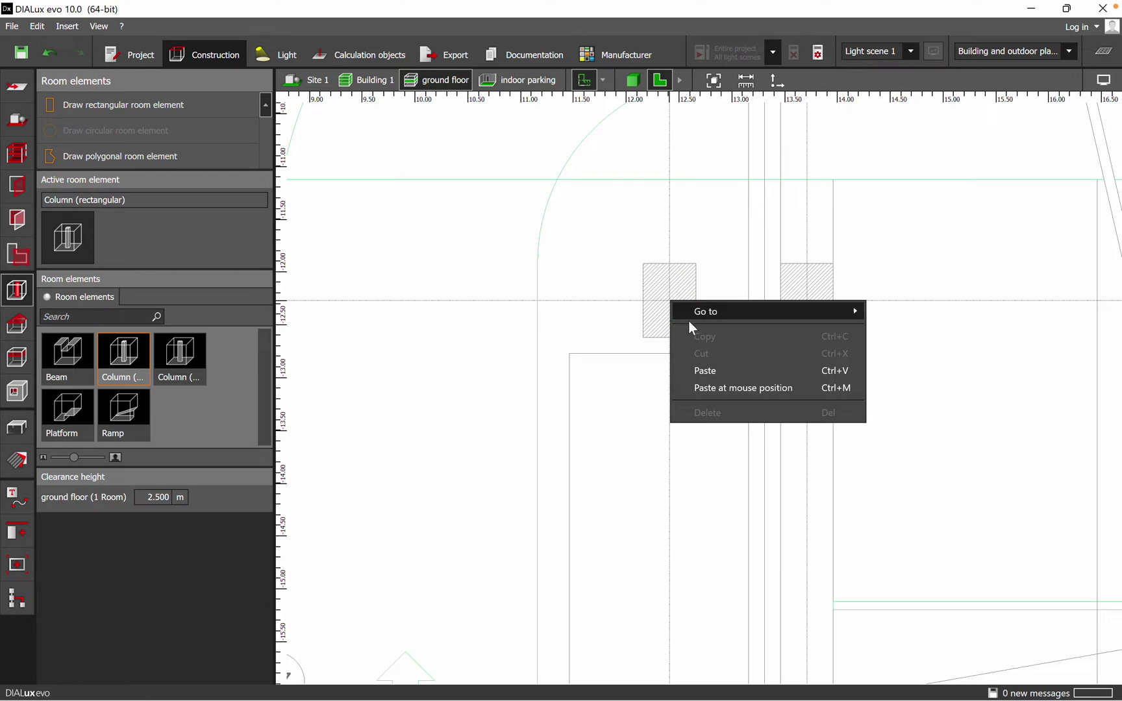
pyautogui.click(713, 387)
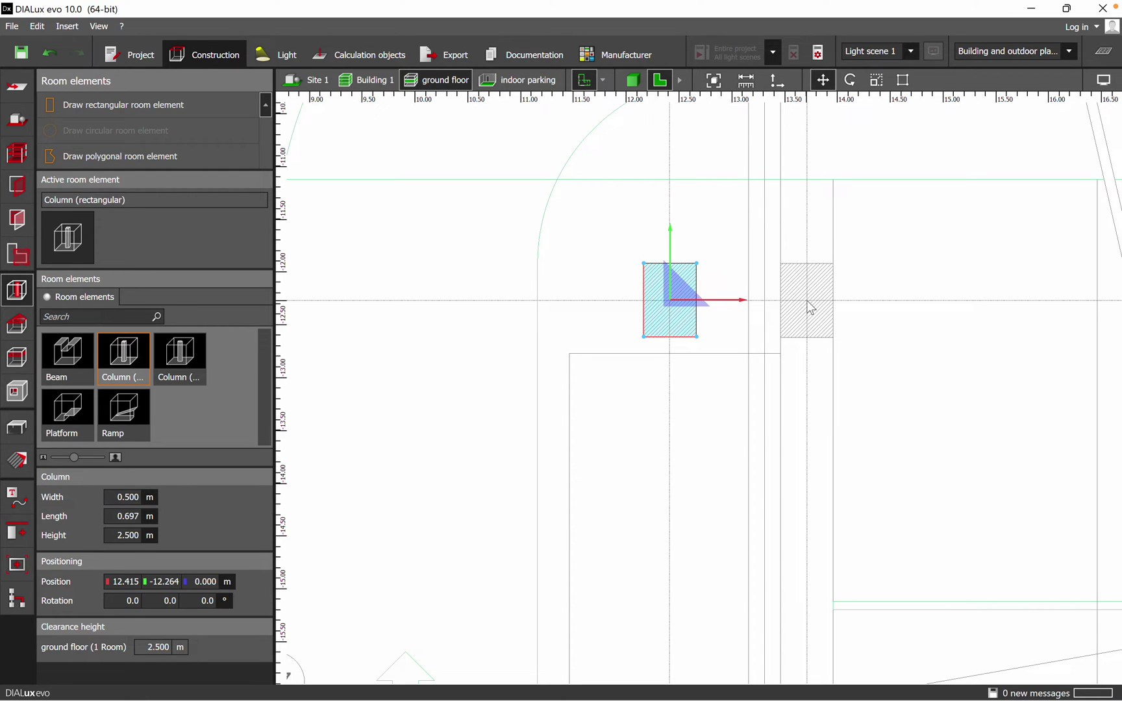
# Step: Paste the column over the next two plan columns in the row, at about X 13.71 m and X 21.72 m
pyautogui.rightClick(808, 301)
pyautogui.click(841, 388)
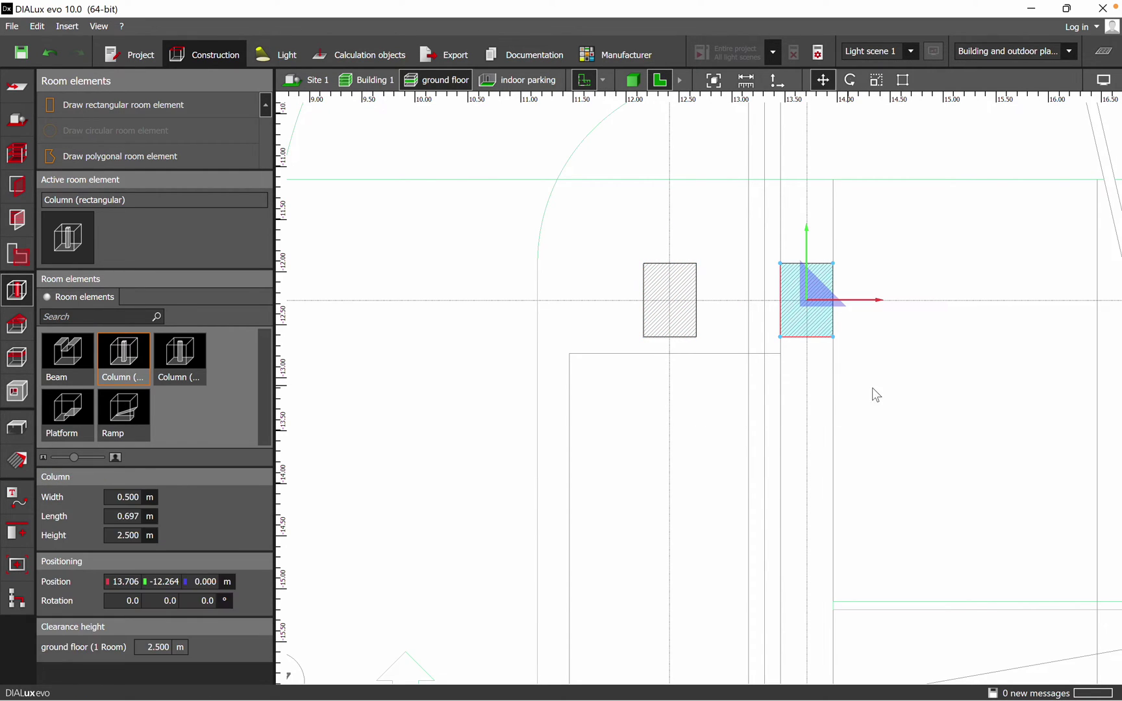
pyautogui.moveTo(872, 387); pyautogui.dragTo(465, 370, button='right')
pyautogui.scroll(-5, 606, 333)
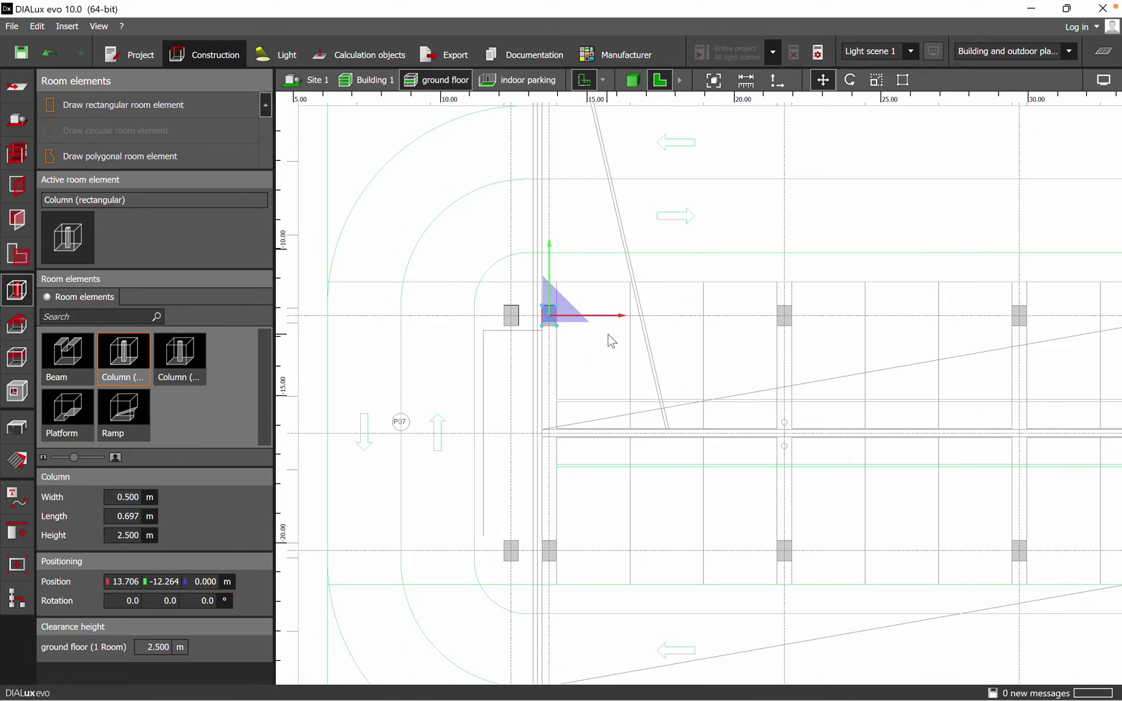
pyautogui.scroll(4, 783, 334)
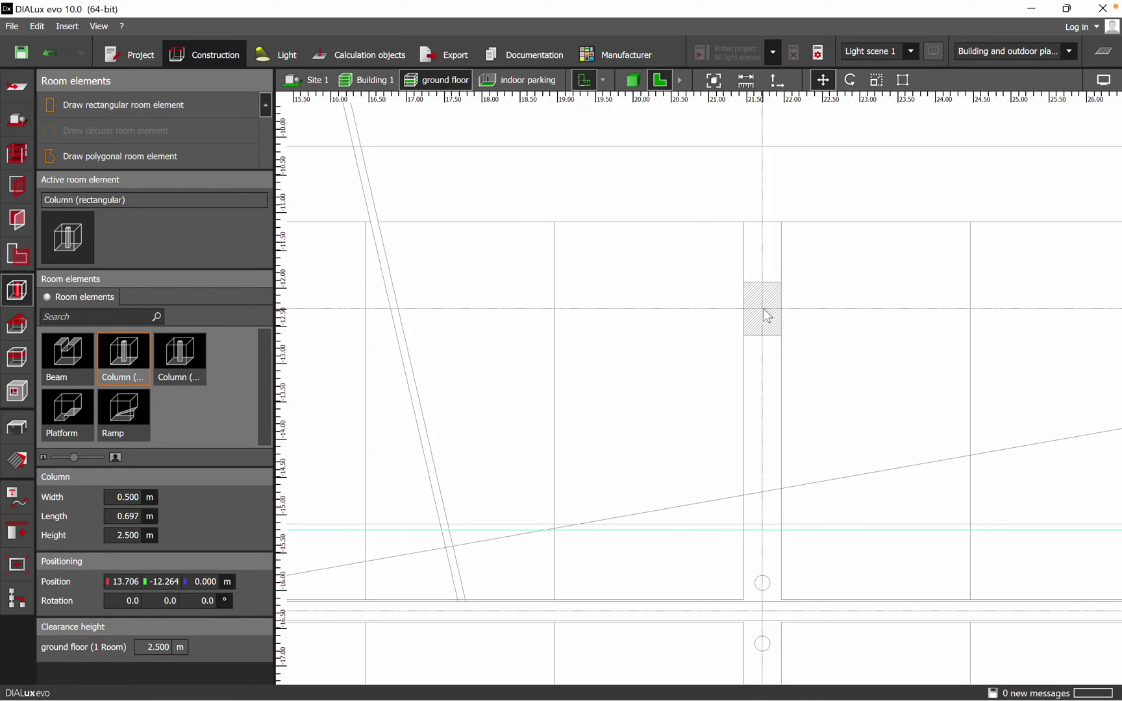
pyautogui.scroll(4, 767, 314)
pyautogui.rightClick(761, 311)
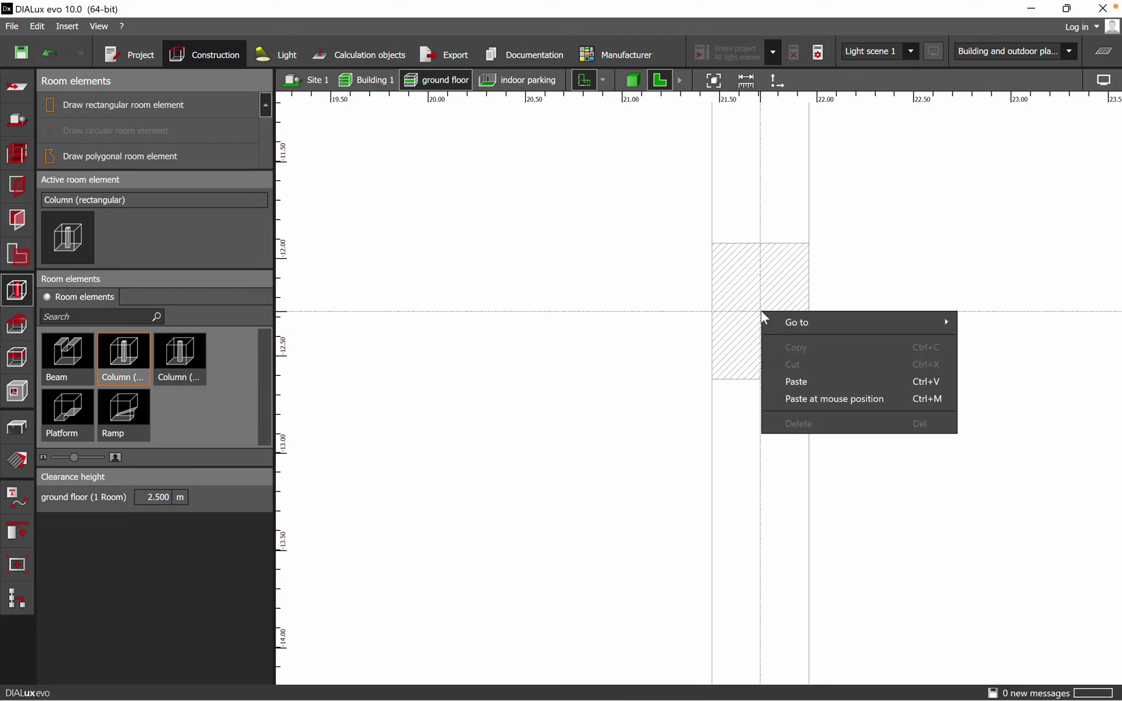
pyautogui.click(786, 398)
# Step: Paste another column over the plan column at about X 29.72 m, Y -12.27 m
pyautogui.scroll(-5, 525, 323)
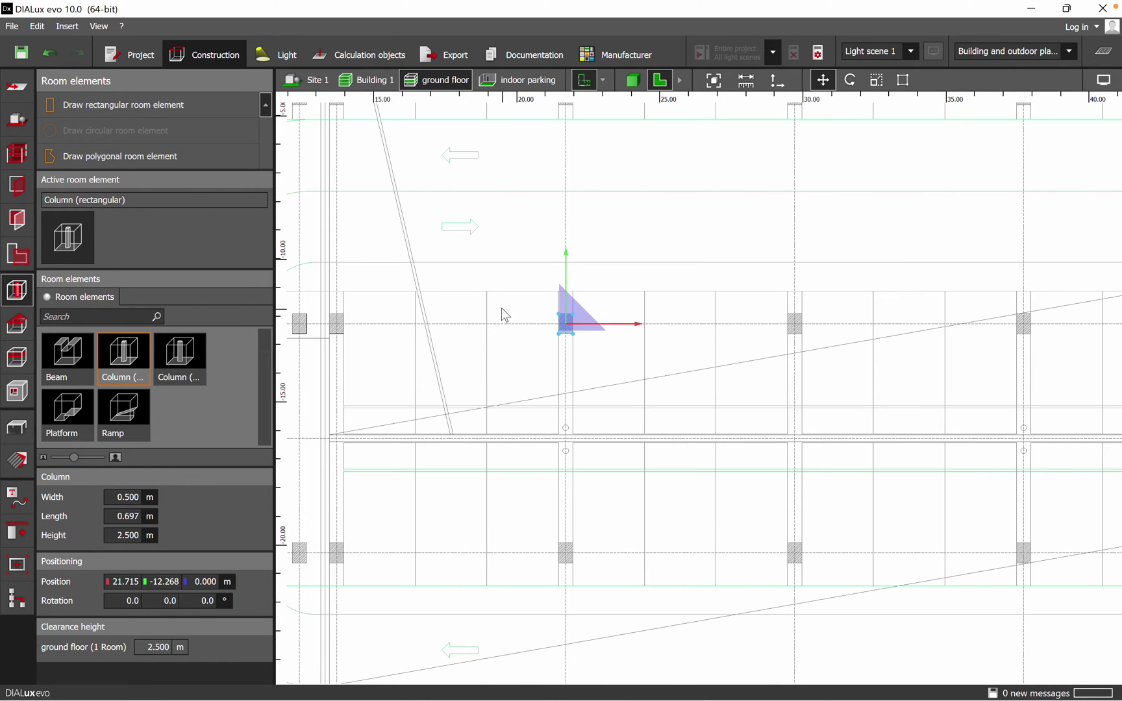
pyautogui.scroll(-3, 836, 363)
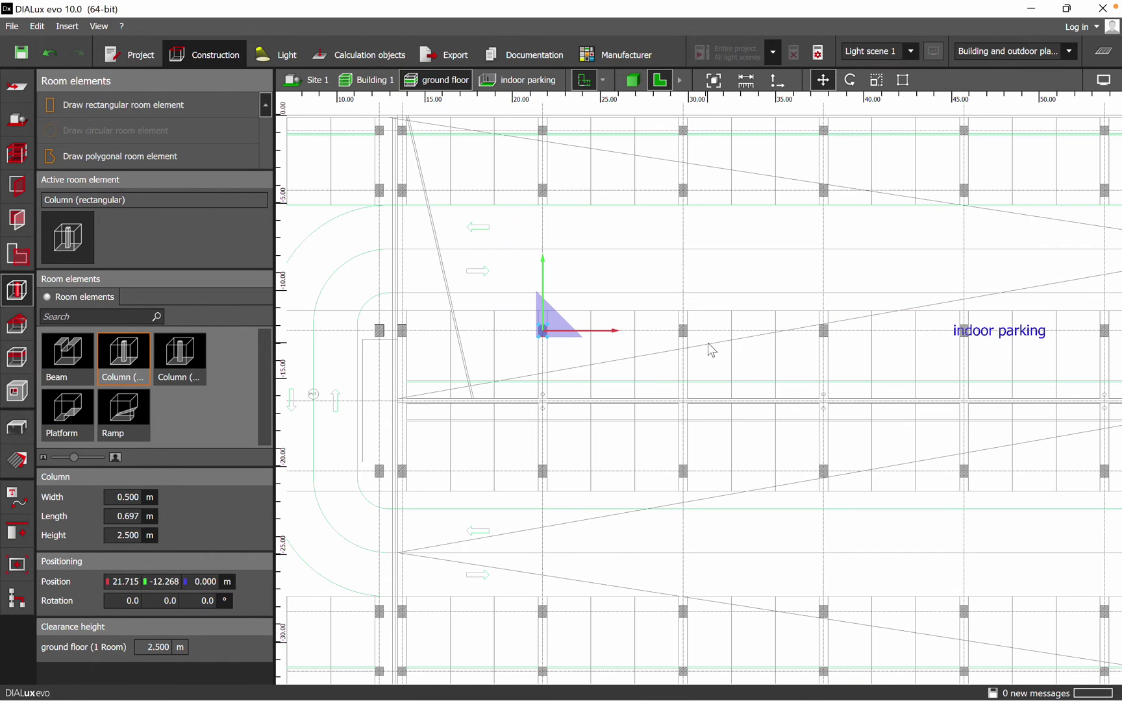
pyautogui.scroll(5, 709, 351)
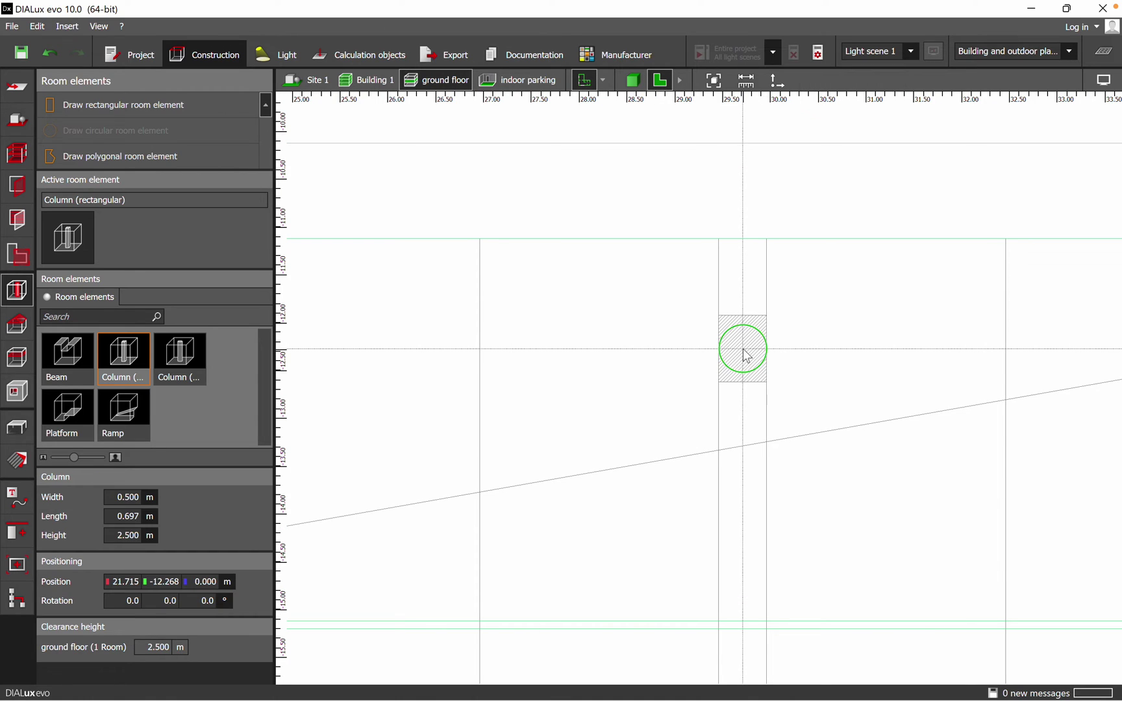
pyautogui.rightClick(745, 355)
pyautogui.click(794, 434)
# Step: Copy the columns at about X 21.7 m and 29.7 m together and place the pair over the next two plan columns in the row
pyautogui.scroll(-2, 829, 393)
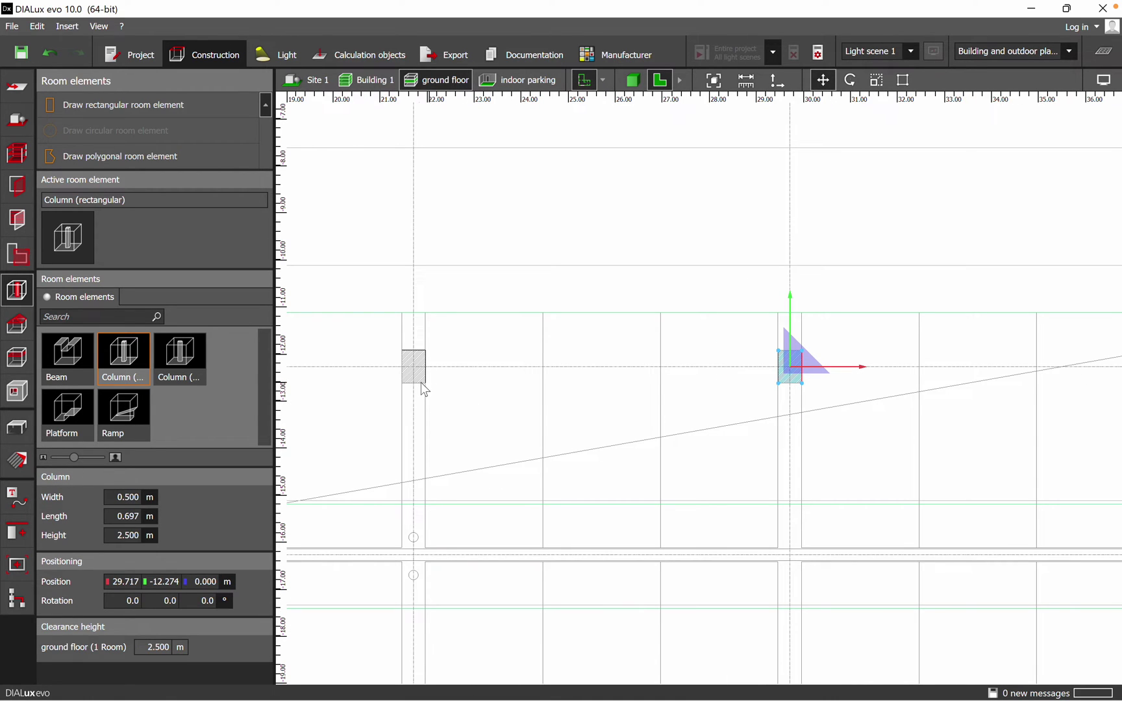
pyautogui.keyDown('ctrl'); pyautogui.click(413, 368); pyautogui.keyUp('ctrl')
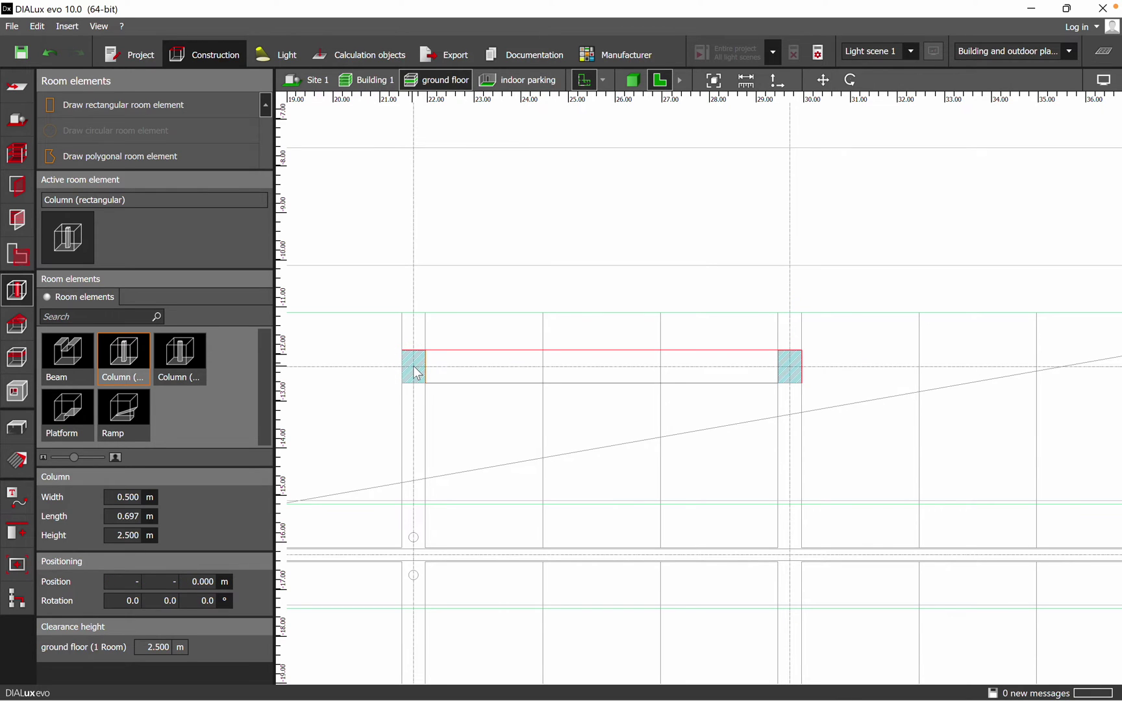
pyautogui.rightClick(416, 372)
pyautogui.click(457, 511)
pyautogui.hotkey('ctrl', 'v')
pyautogui.scroll(-3, 859, 468)
pyautogui.scroll(4, 699, 416)
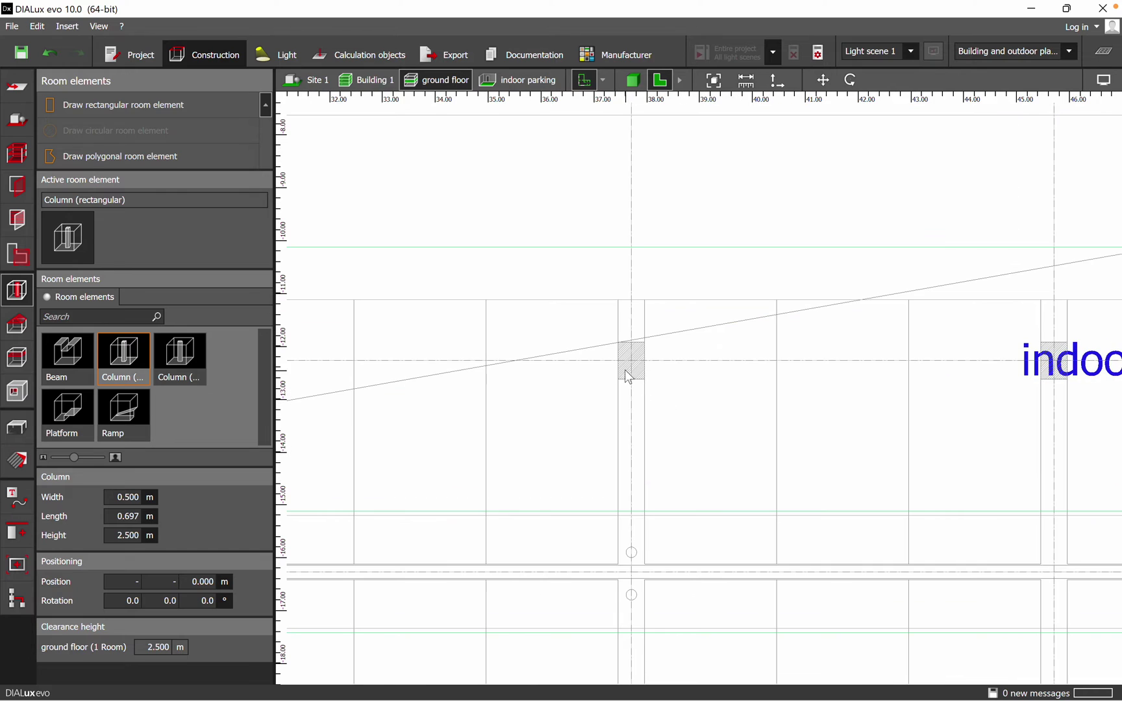
pyautogui.rightClick(631, 364)
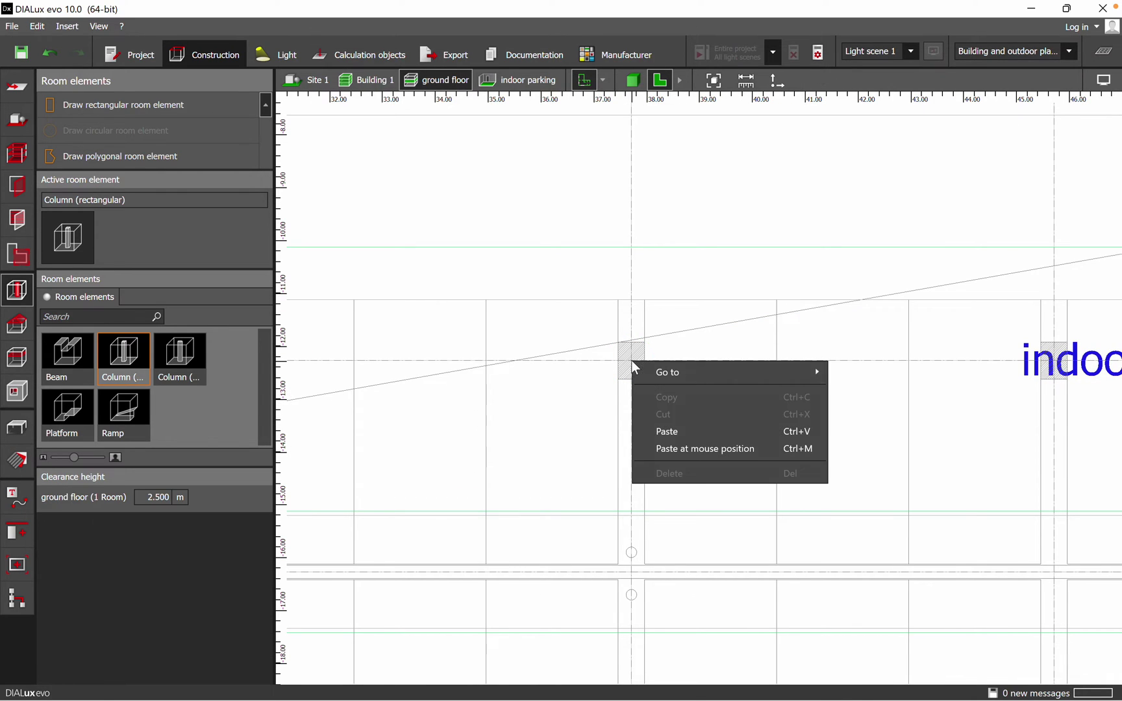
pyautogui.click(694, 448)
pyautogui.scroll(-5, 651, 413)
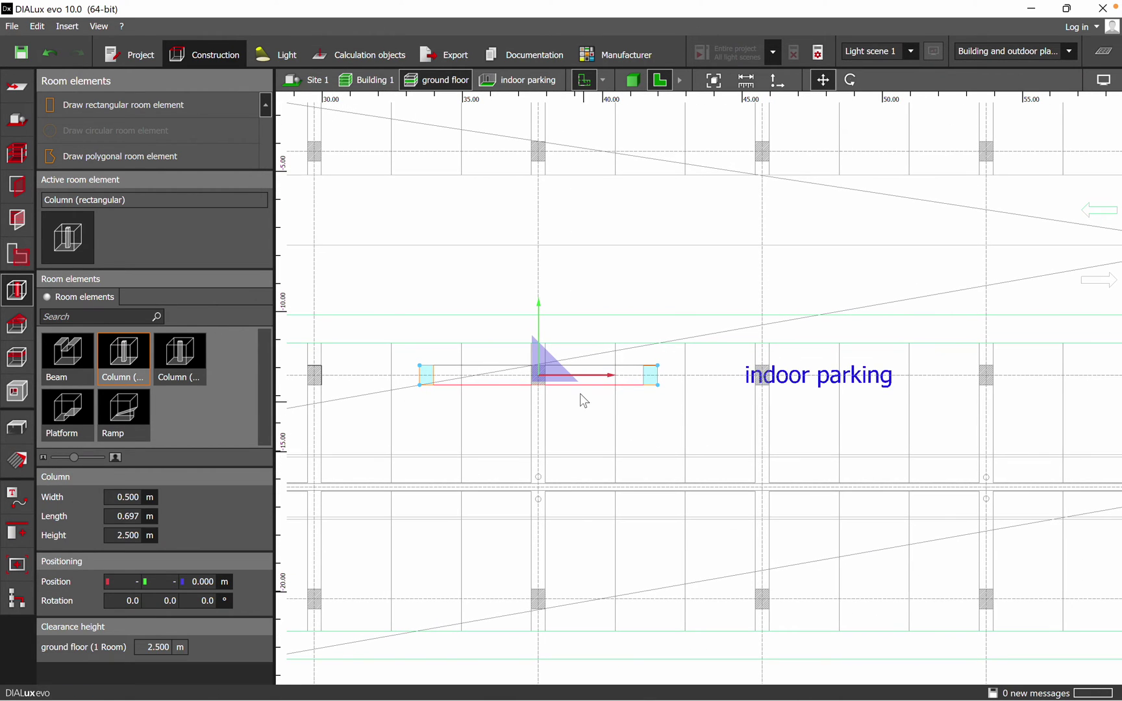
pyautogui.moveTo(557, 383); pyautogui.dragTo(653, 380)
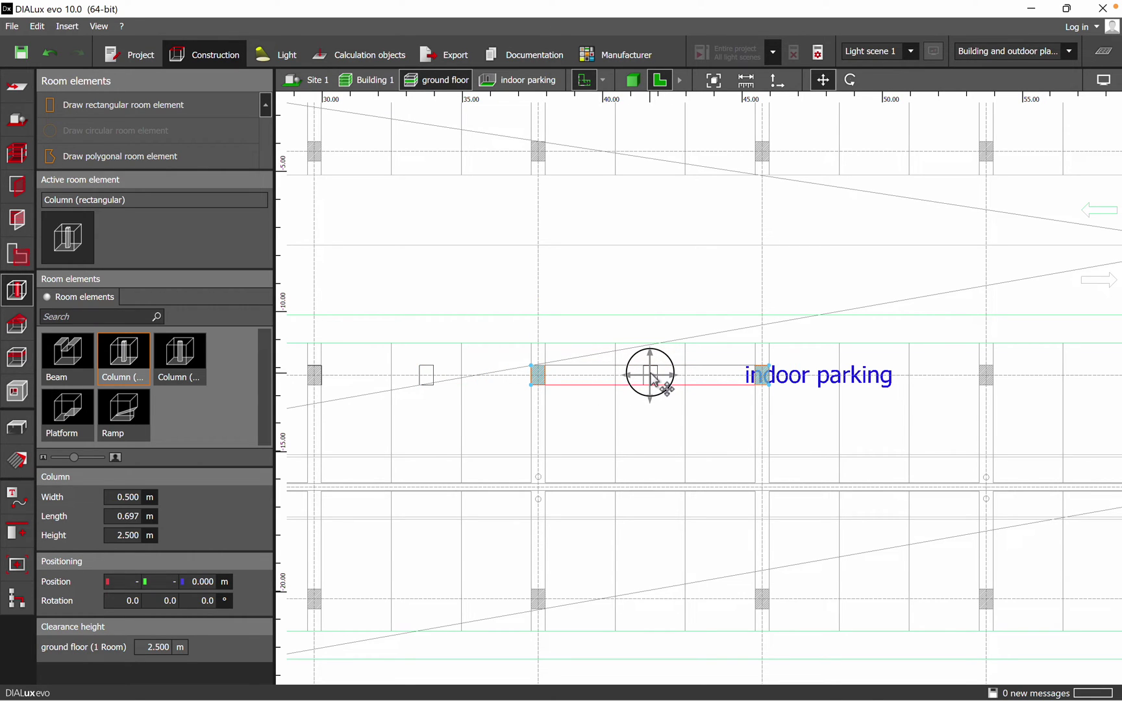
# Step: Paste the copied column pair over the last two plan columns in the row, at about X 53.7 m and X 61.7 m
pyautogui.scroll(-2, 747, 374)
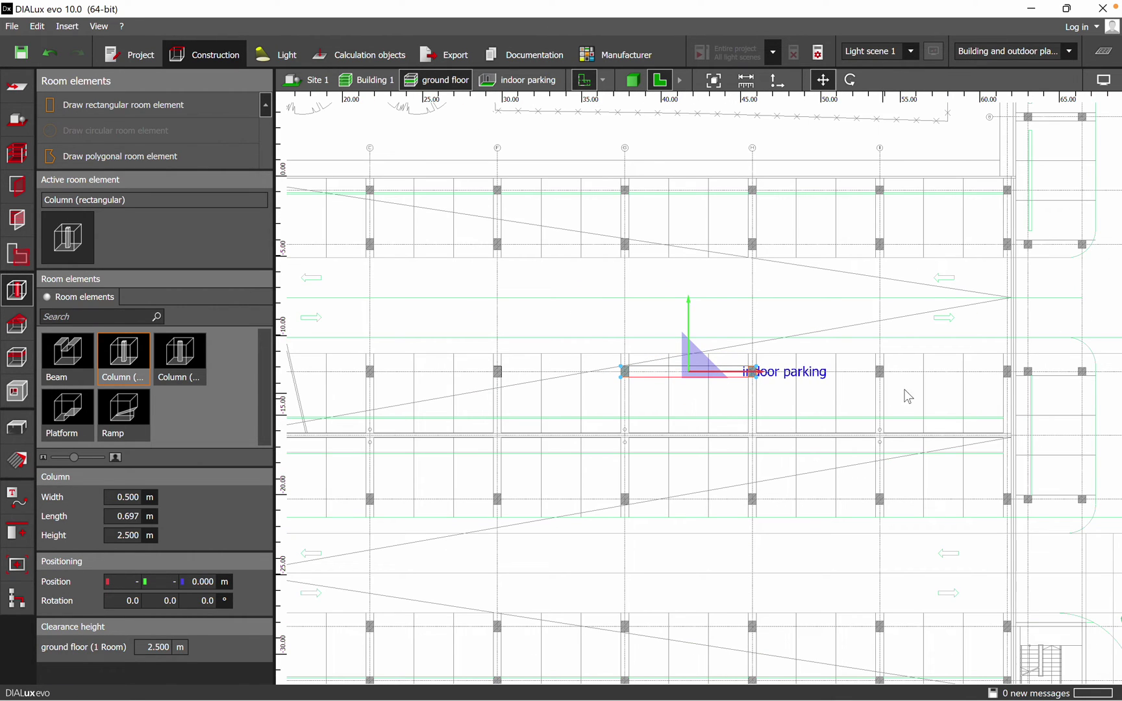
pyautogui.scroll(1, 853, 406)
pyautogui.scroll(1, 804, 386)
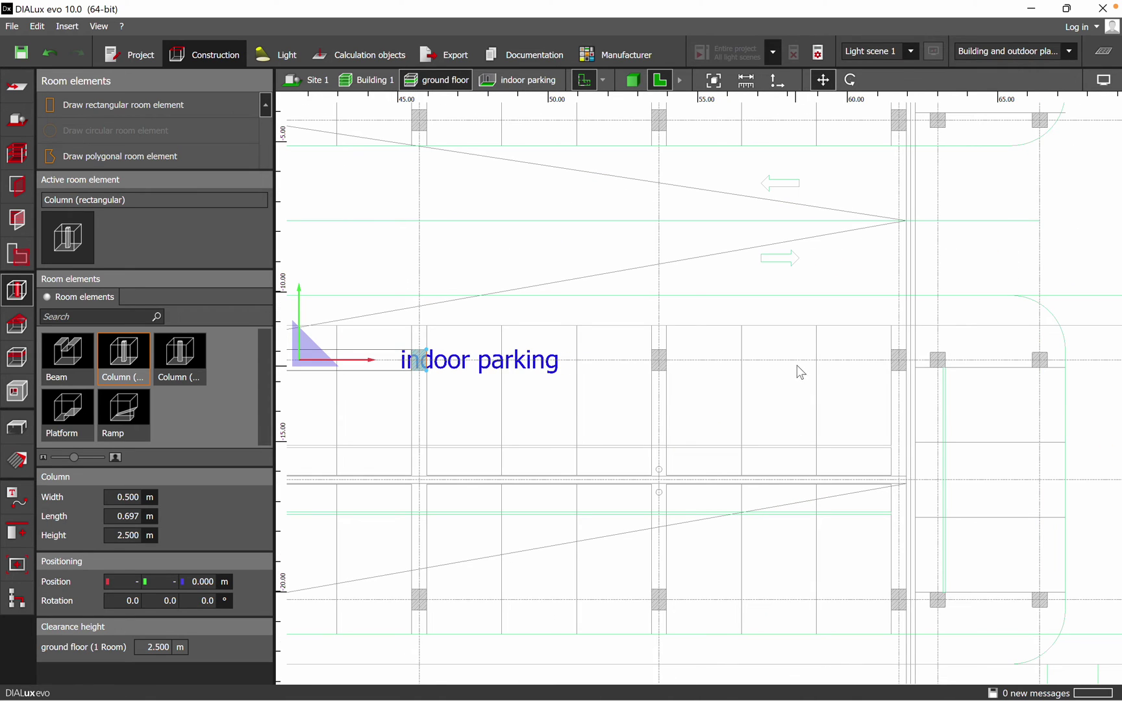
pyautogui.rightClick(783, 366)
pyautogui.click(845, 446)
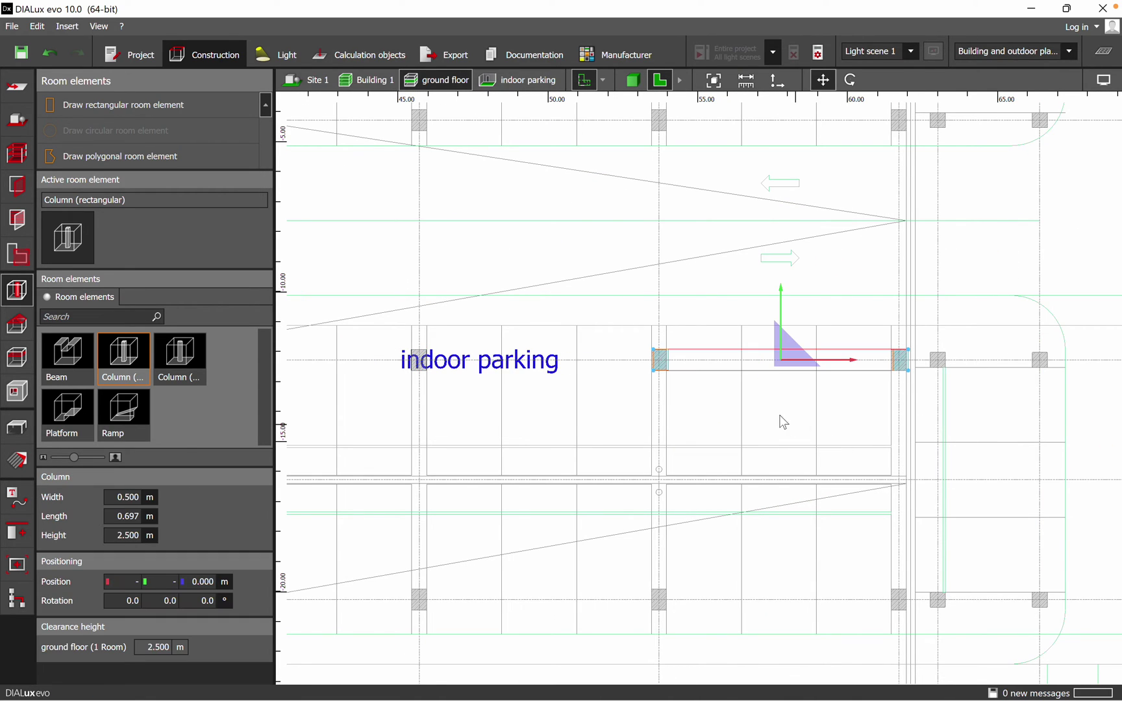
# Step: Shift the pasted column pair slightly along X so its outlines coincide with the hatched plan columns, and deselect it
pyautogui.scroll(1, 802, 373)
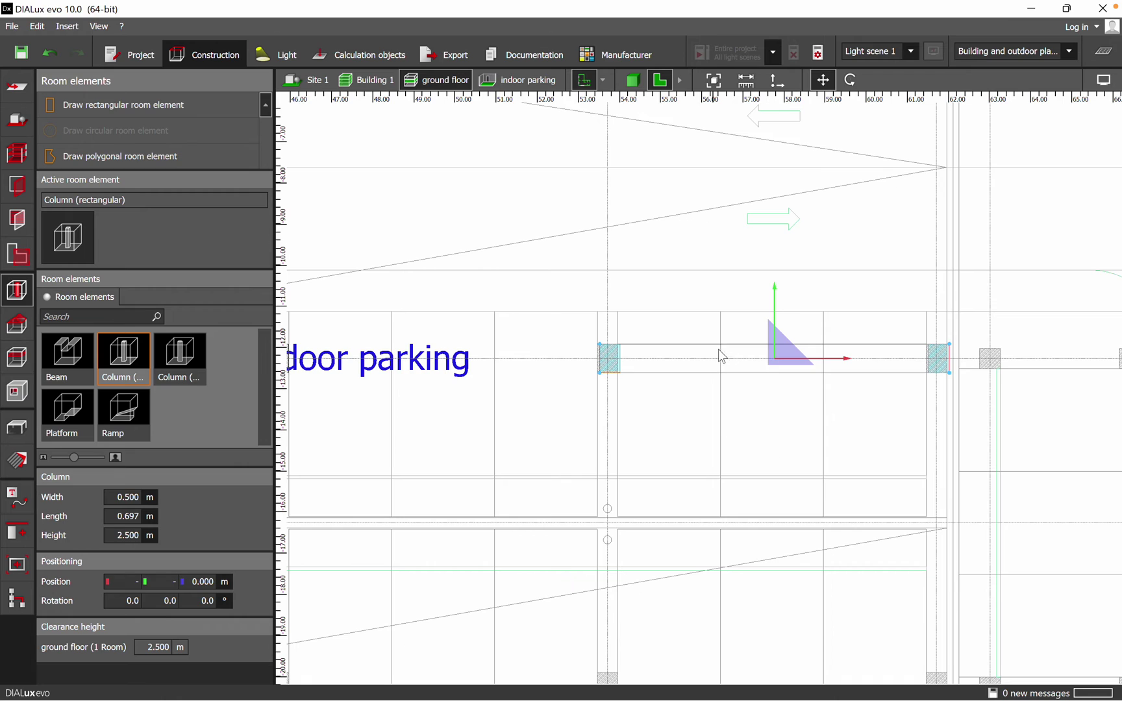
pyautogui.scroll(2, 719, 357)
pyautogui.scroll(1, 842, 376)
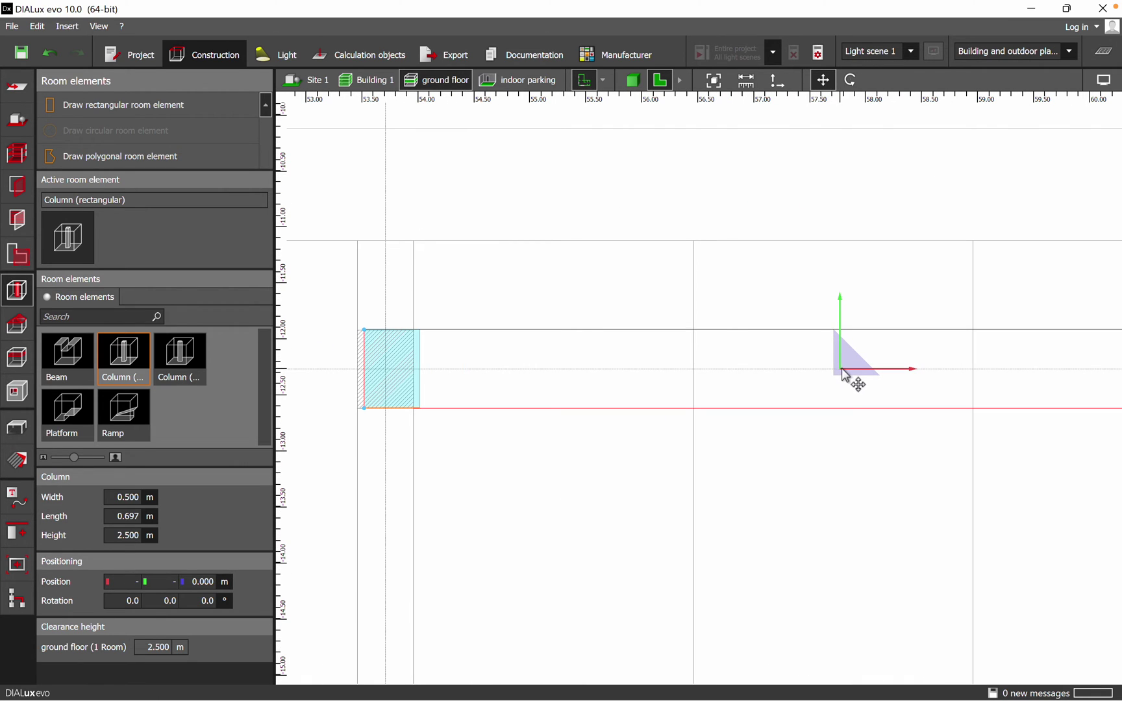
pyautogui.moveTo(842, 375); pyautogui.dragTo(830, 373)
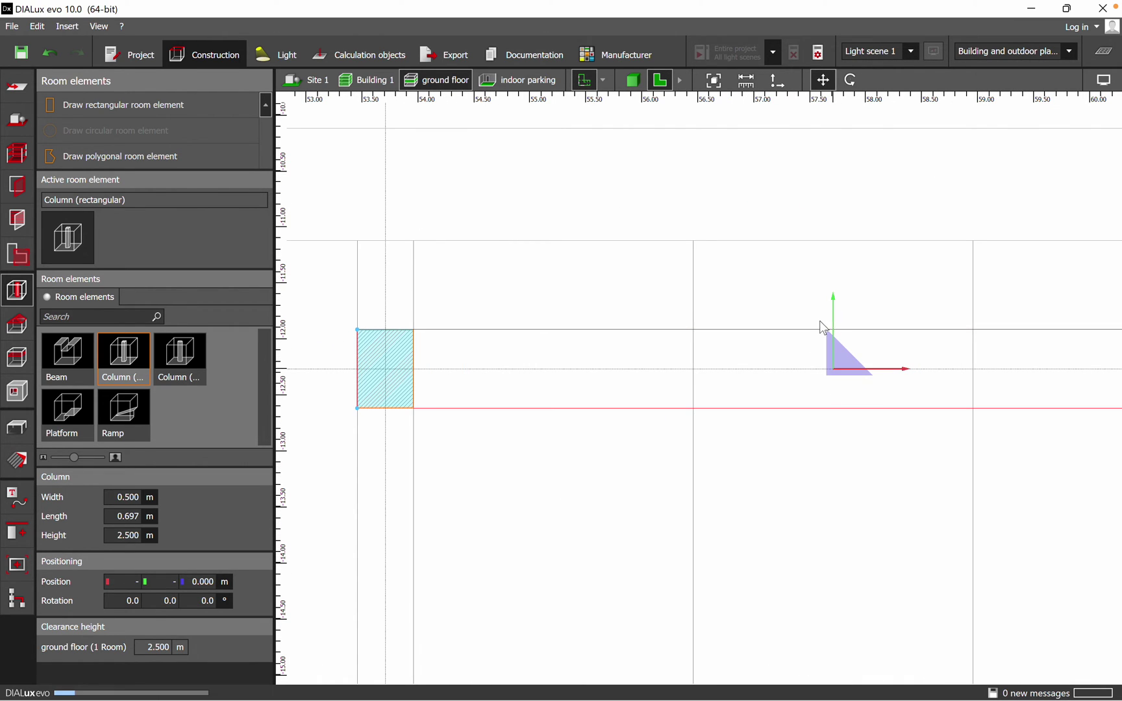
pyautogui.click(865, 296)
# Step: Examine the placed column row against the whole ground floor plan
pyautogui.scroll(-3, 791, 310)
pyautogui.scroll(-2, 766, 307)
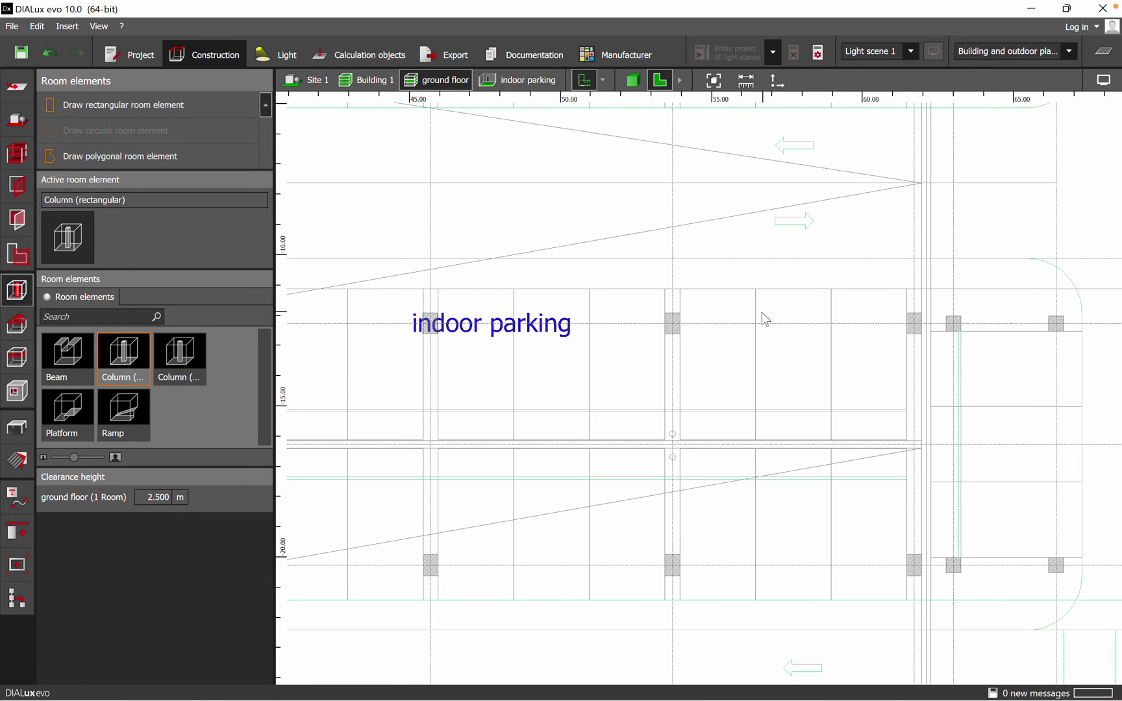
pyautogui.scroll(-2, 658, 368)
pyautogui.moveTo(658, 368); pyautogui.dragTo(839, 415, button='right')
pyautogui.scroll(-1, 846, 416)
pyautogui.scroll(-2, 846, 416)
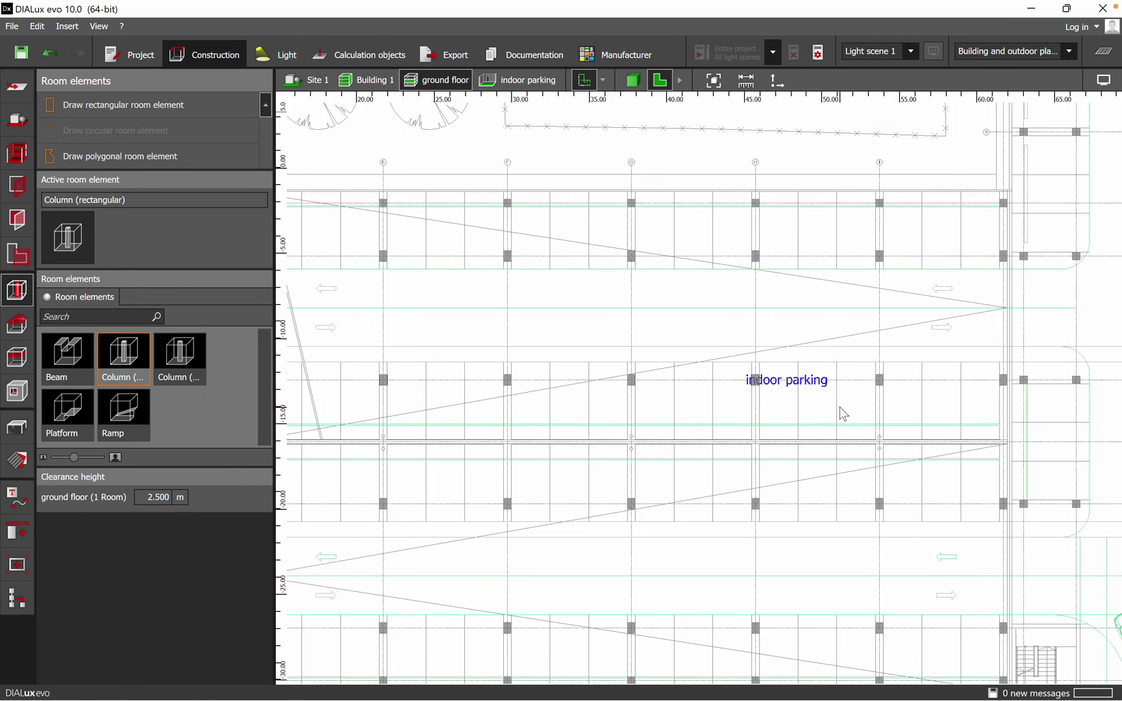
pyautogui.scroll(-1, 840, 410)
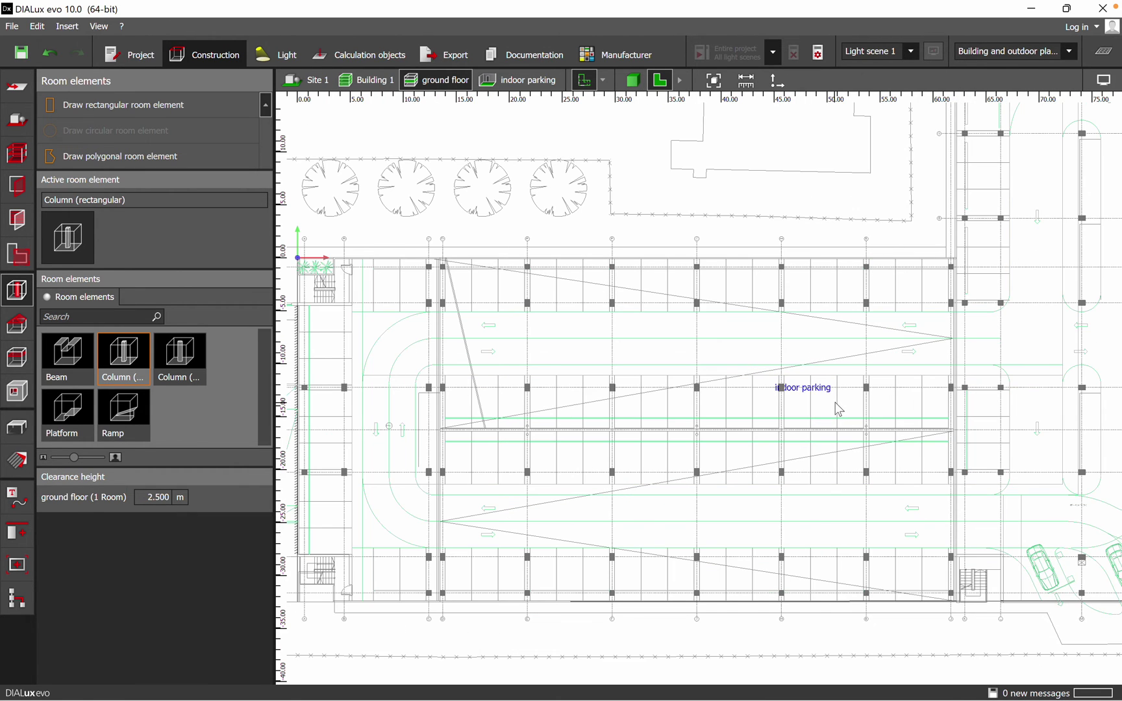
pyautogui.scroll(-1, 811, 397)
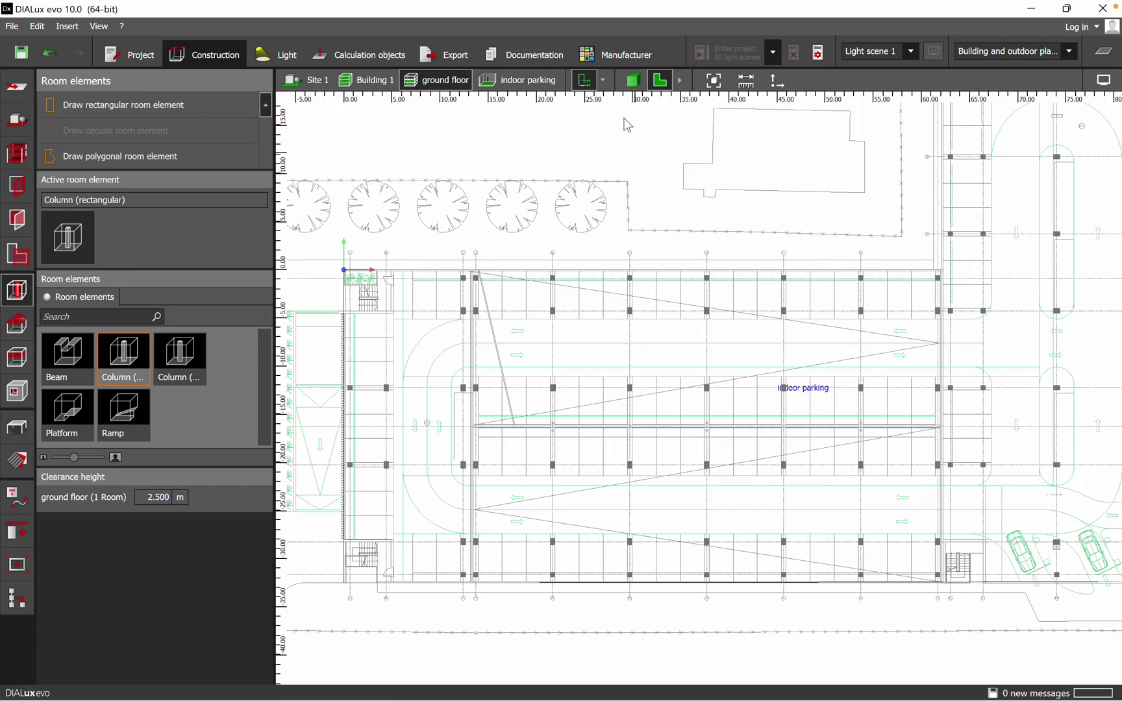
# Step: Switch to the 3D view and inspect the column row from several sides, declining the reminder to save the project
pyautogui.click(631, 79)
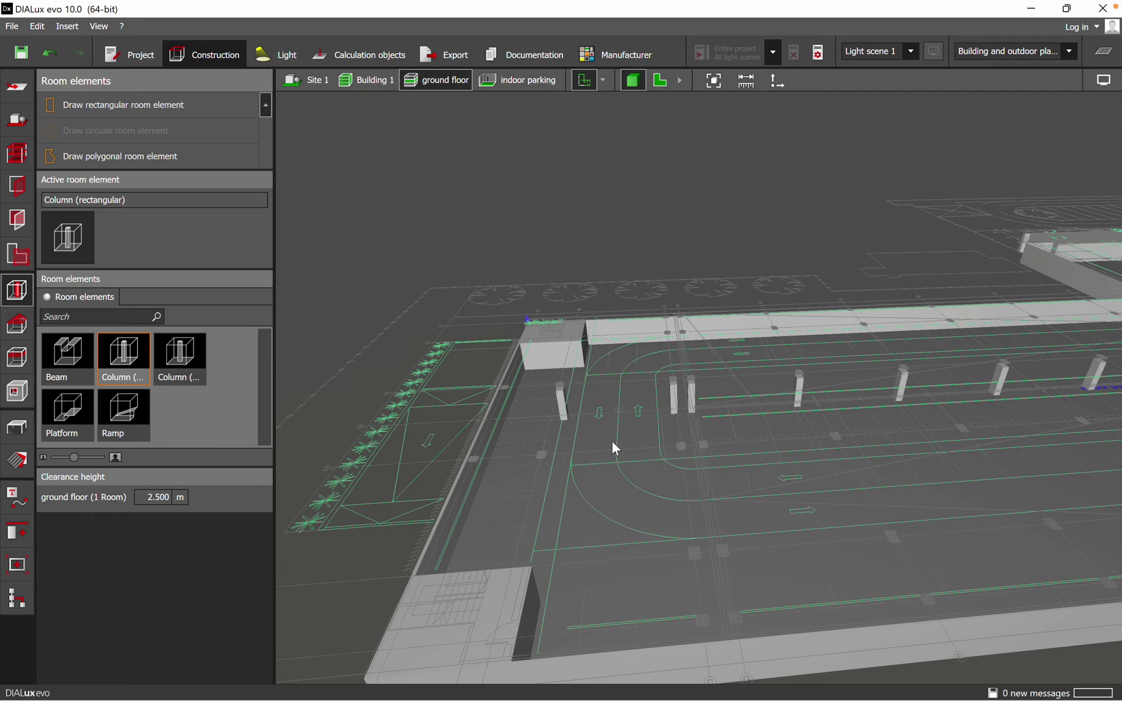
pyautogui.moveTo(675, 432); pyautogui.dragTo(467, 474, button='middle')
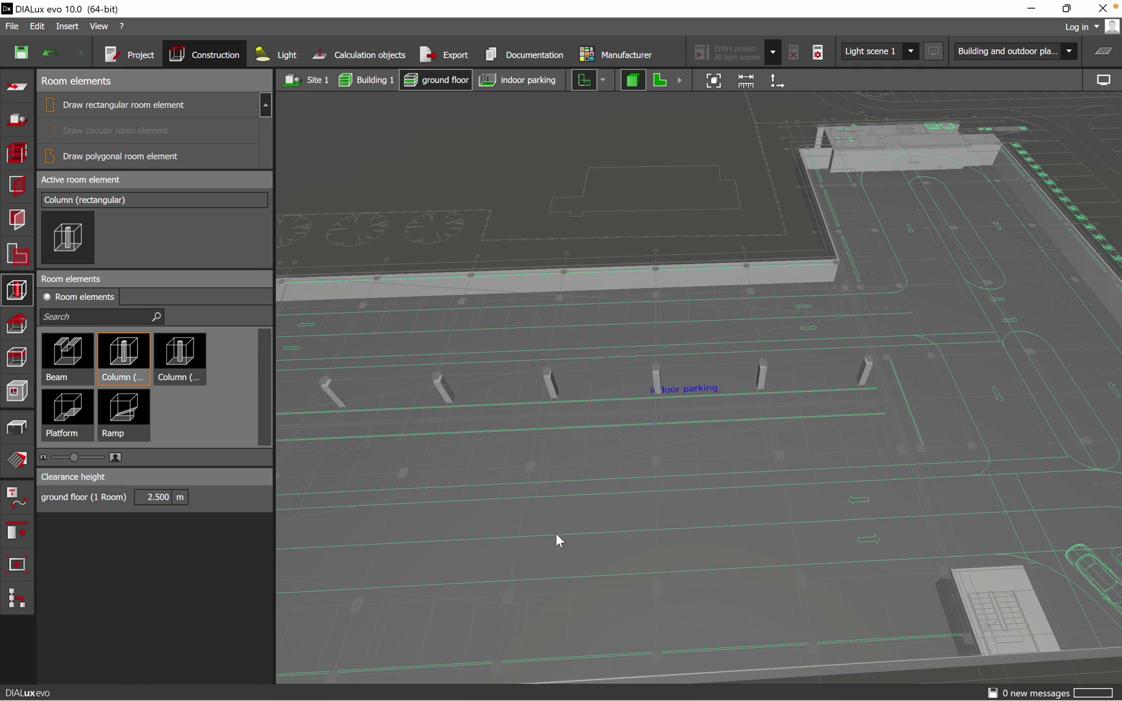
pyautogui.moveTo(556, 534); pyautogui.dragTo(718, 503, button='right')
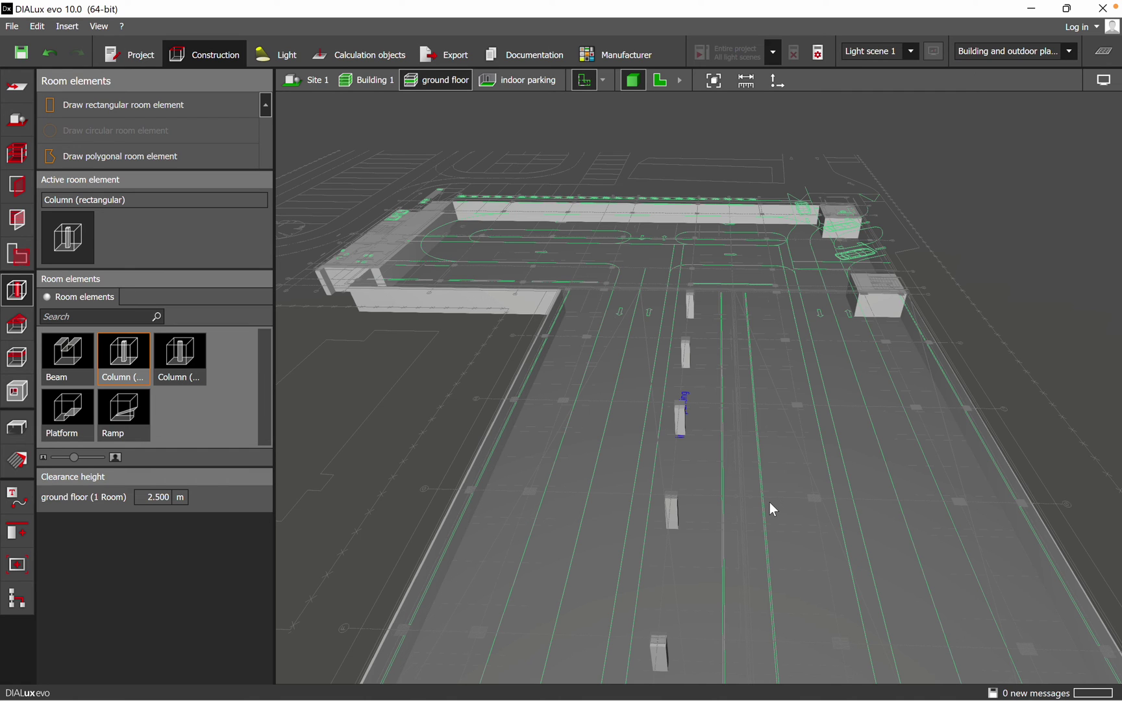
pyautogui.moveTo(769, 503); pyautogui.dragTo(775, 476, button='right')
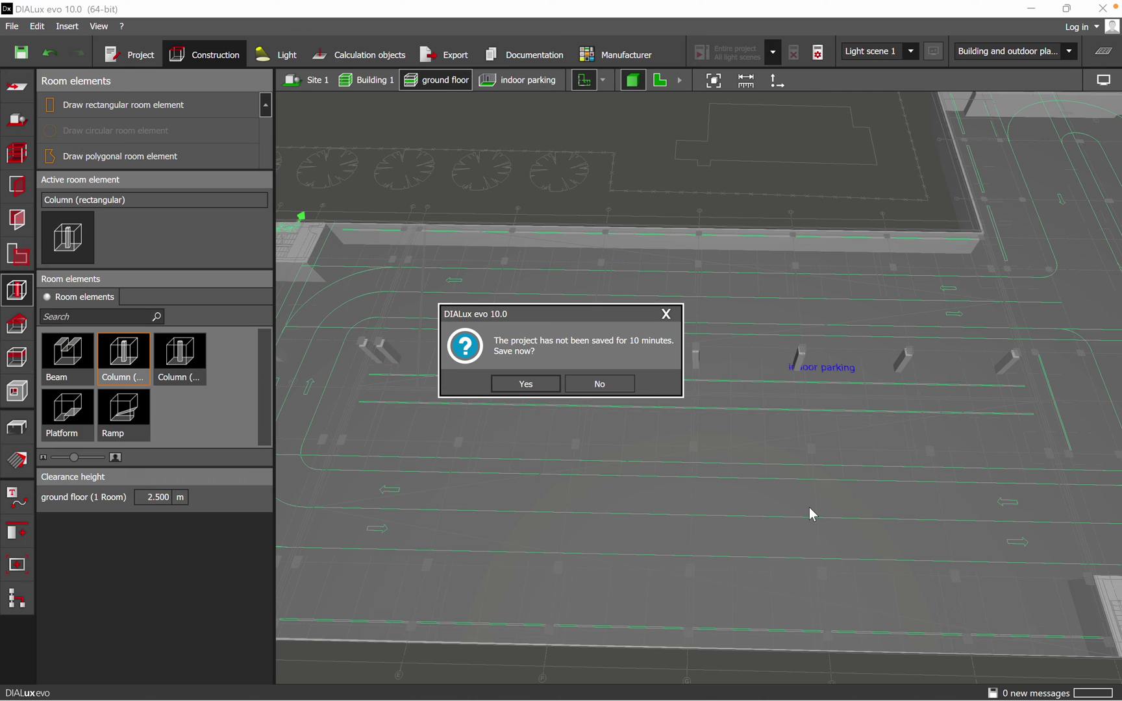
pyautogui.click(598, 383)
pyautogui.moveTo(906, 432); pyautogui.dragTo(656, 429, button='middle')
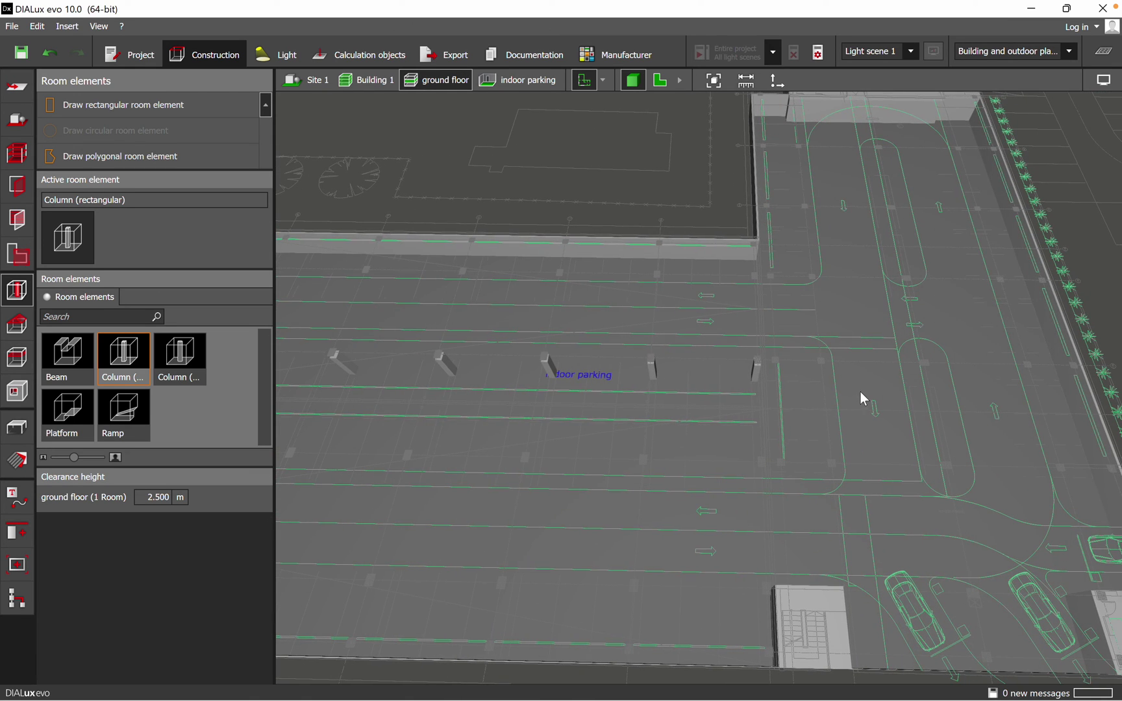
pyautogui.moveTo(641, 446); pyautogui.dragTo(818, 420, button='middle')
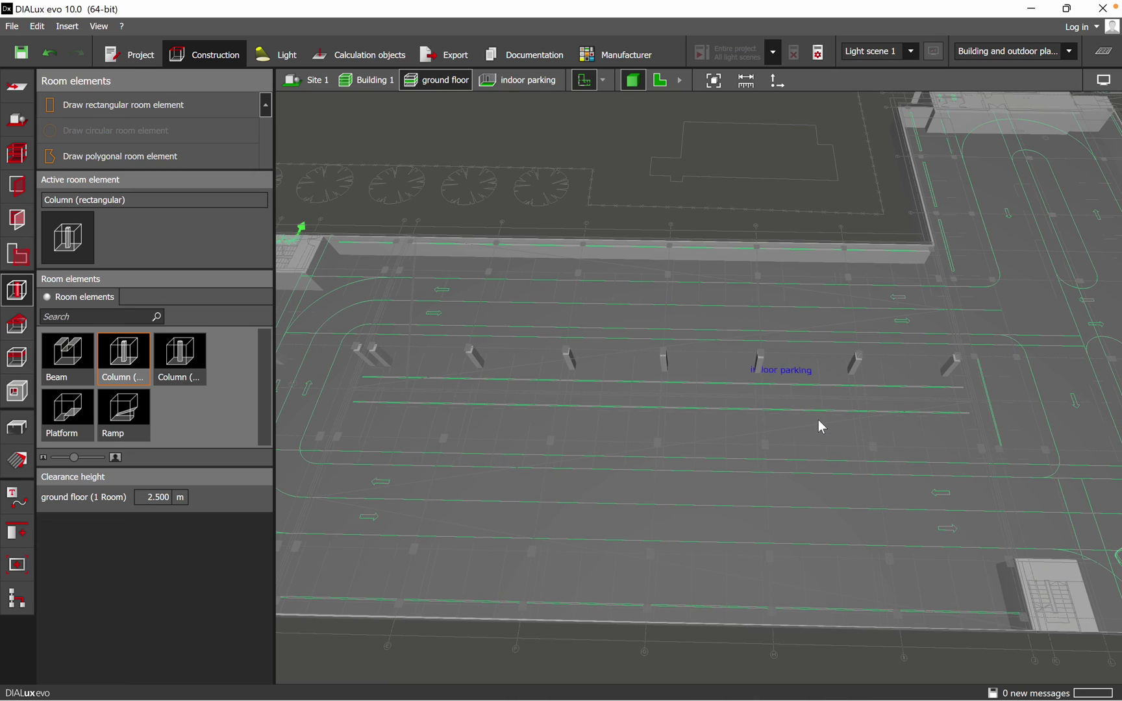